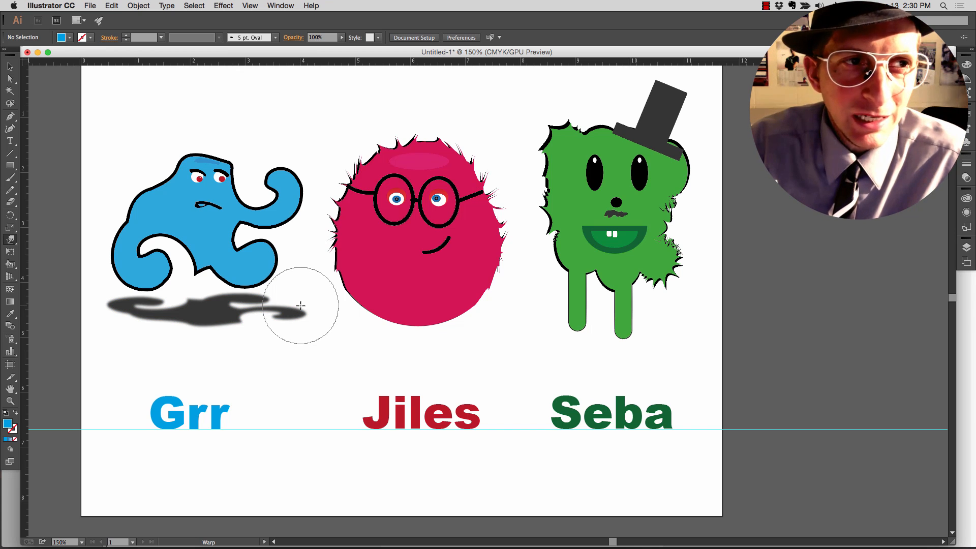
# - Create a landscape A4 CMYK document in inches, named "My Monsters" followed by the creator's name
pyautogui.press('super+n')
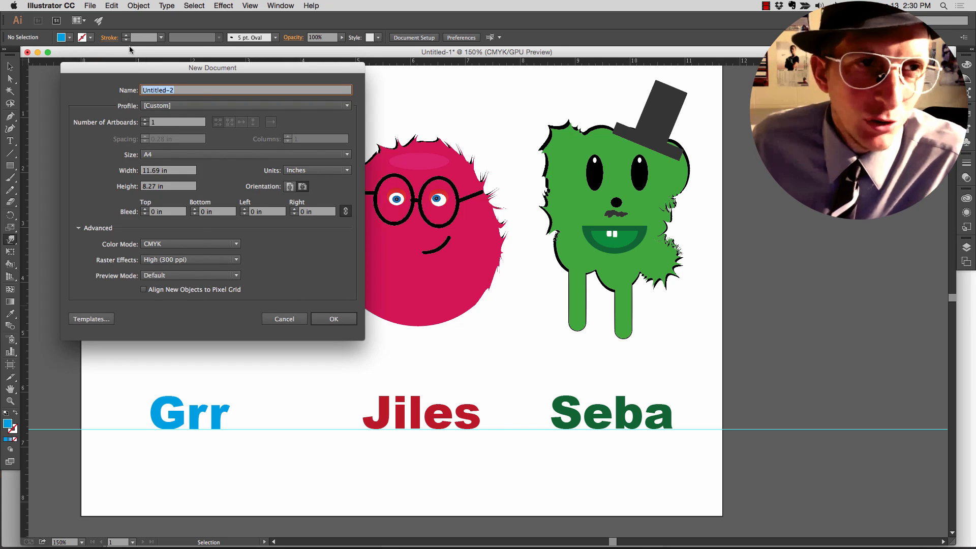
pyautogui.click(90, 7)
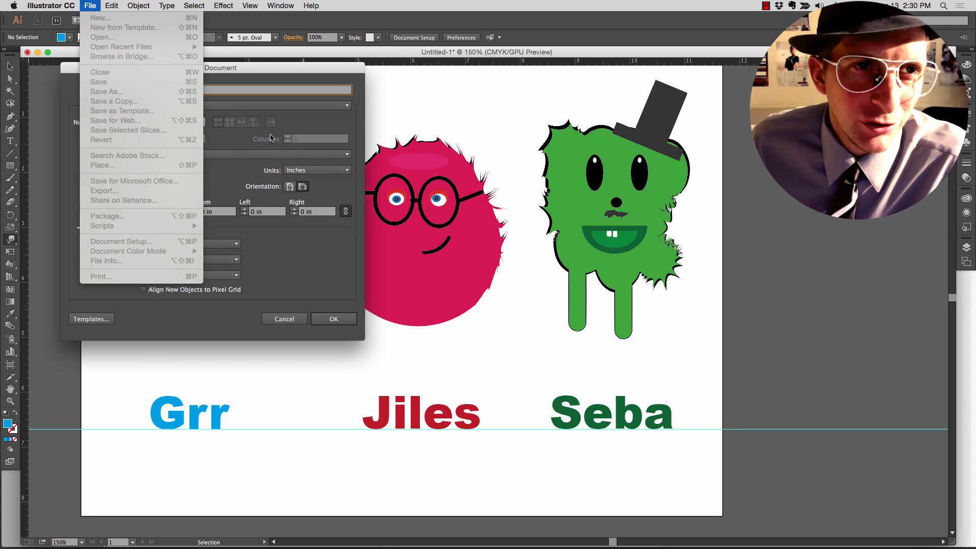
pyautogui.click(253, 75)
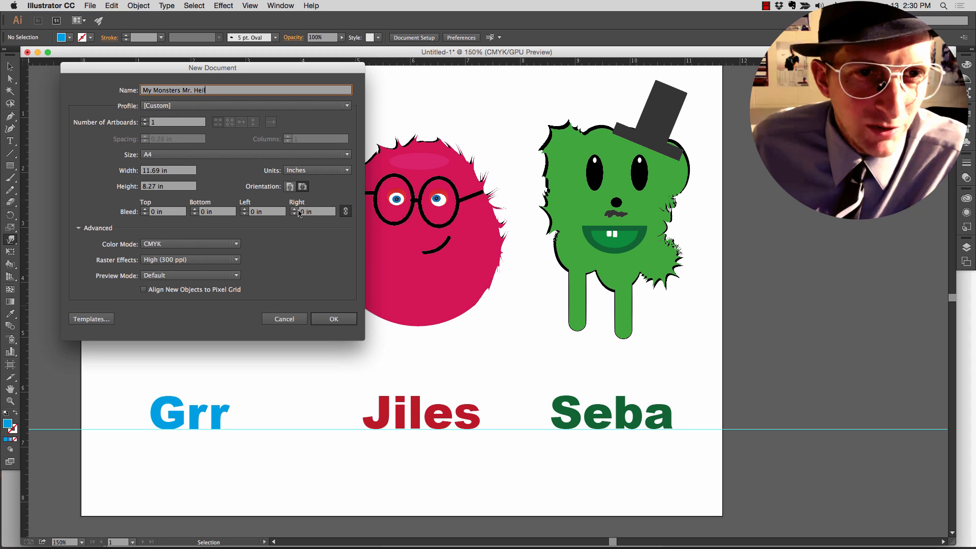
pyautogui.click(302, 187)
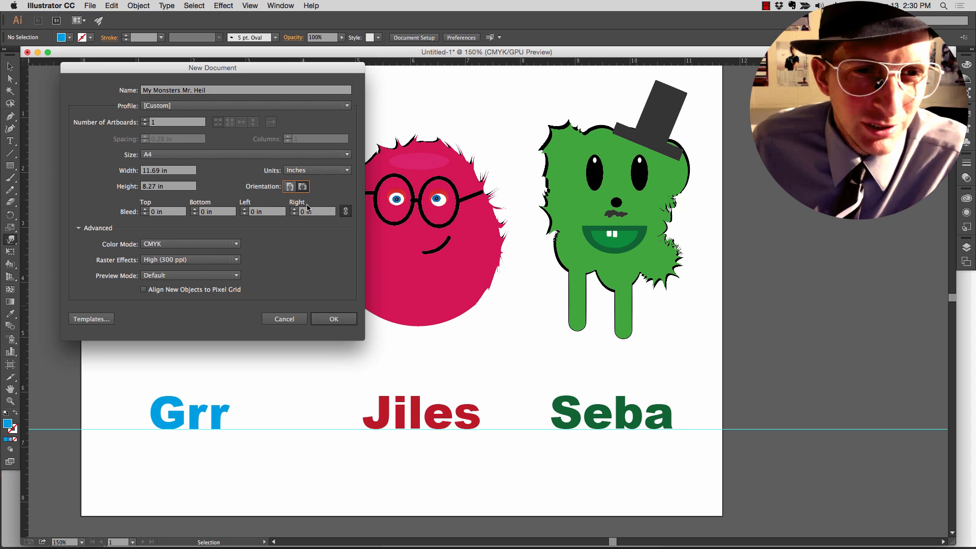
pyautogui.click(334, 319)
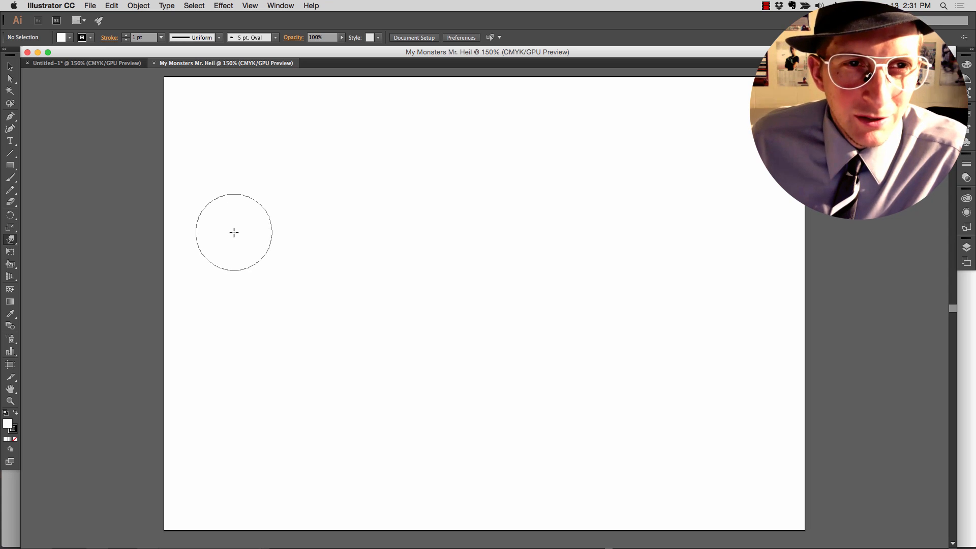
# - Show the rulers and place two vertical guides on the artboard at about 4 in and 8.3 in
pyautogui.press('super+r')
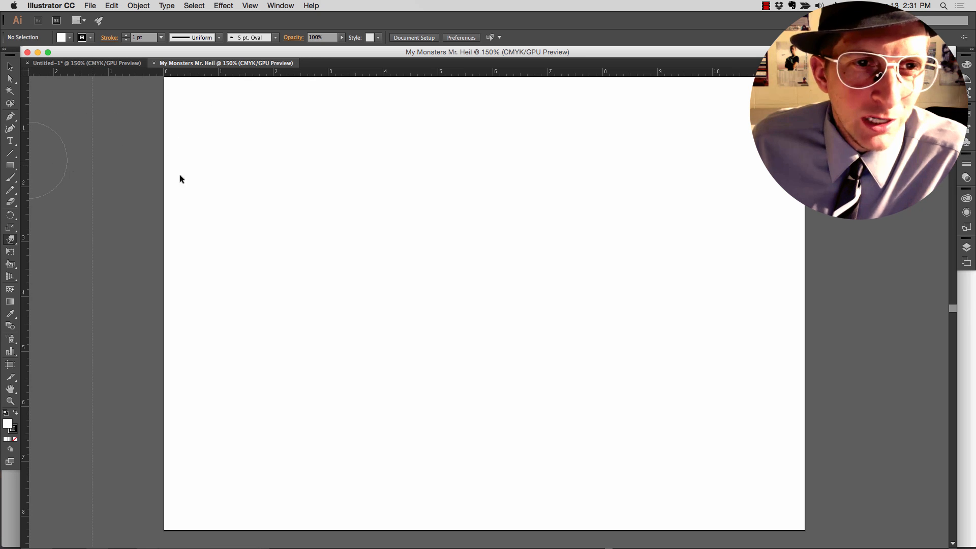
pyautogui.moveTo(180, 175); pyautogui.dragTo(383, 184)
pyautogui.moveTo(23, 202); pyautogui.dragTo(618, 224)
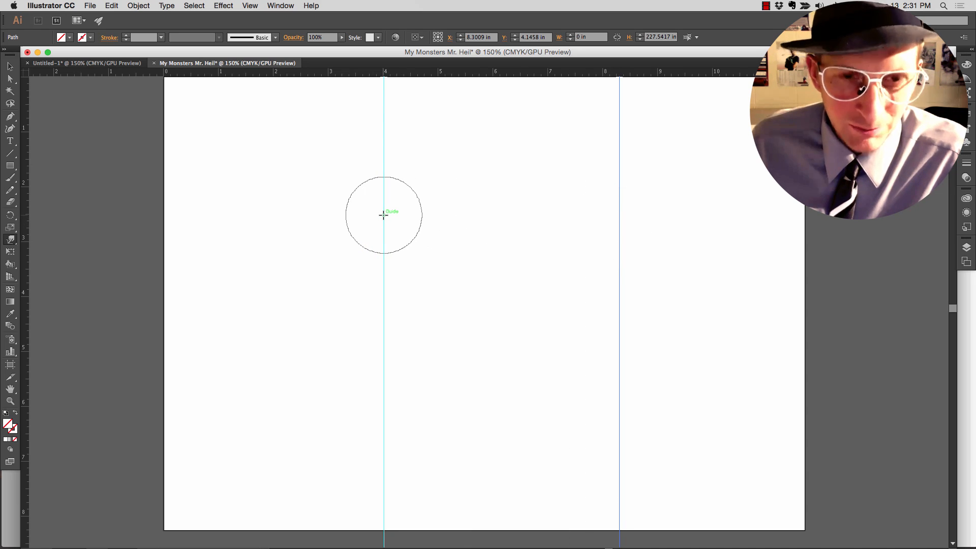
# - Move the two vertical guides to about 3.82 in and 8 in so they divide the artboard into three columns
pyautogui.press('v')
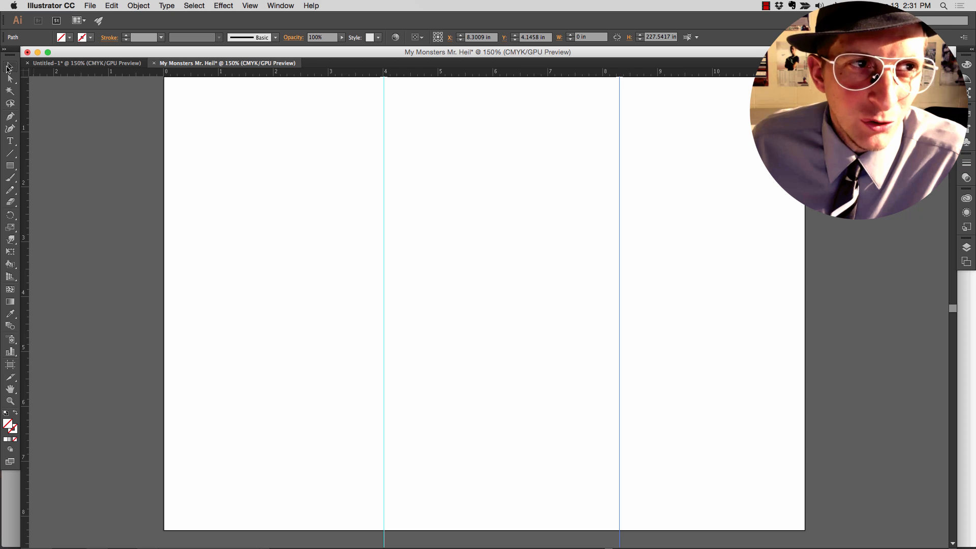
pyautogui.moveTo(382, 131); pyautogui.dragTo(373, 131)
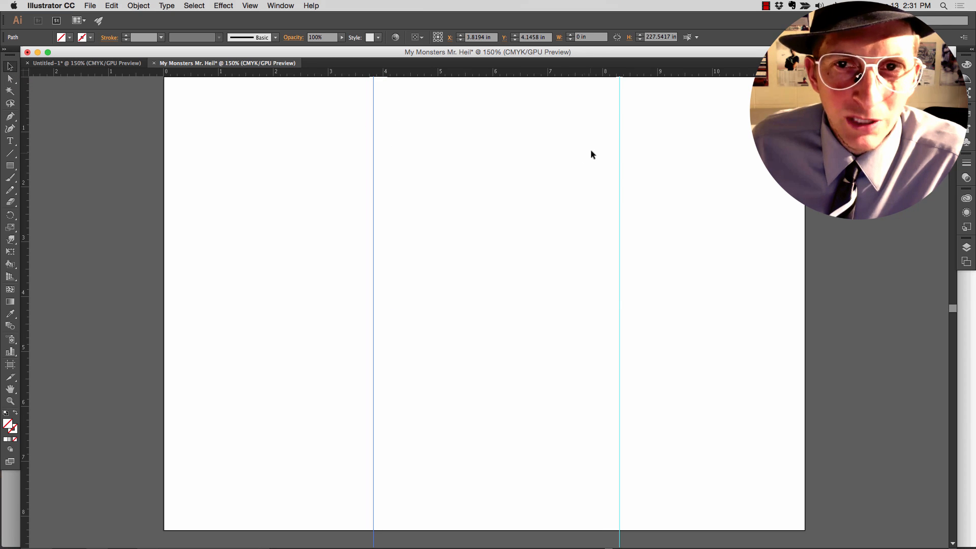
pyautogui.moveTo(617, 147); pyautogui.dragTo(603, 150)
pyautogui.click(505, 175)
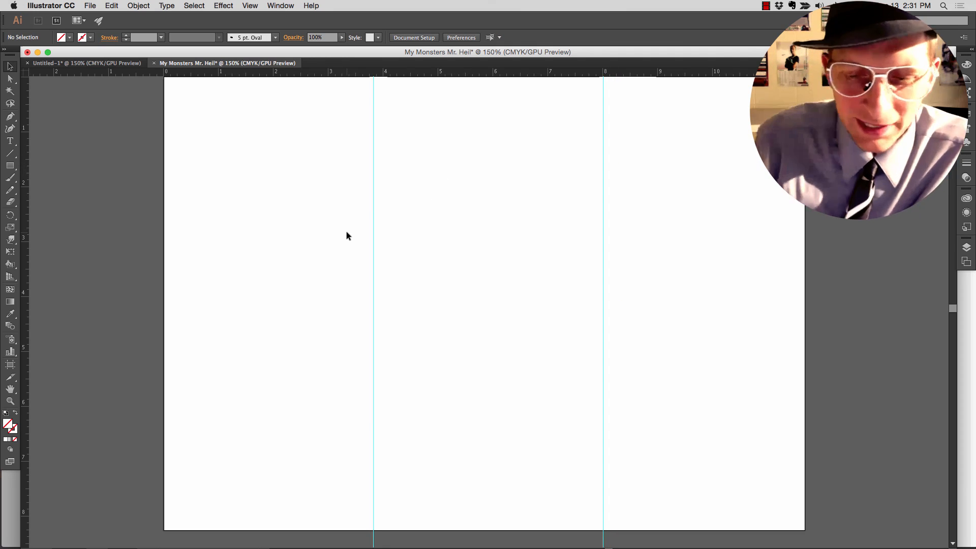
# - Draw an ellipse about 1.88 in wide and 1.99 in tall in the first column and fill it with blue
pyautogui.press('super+equal')
pyautogui.press('super+equal')
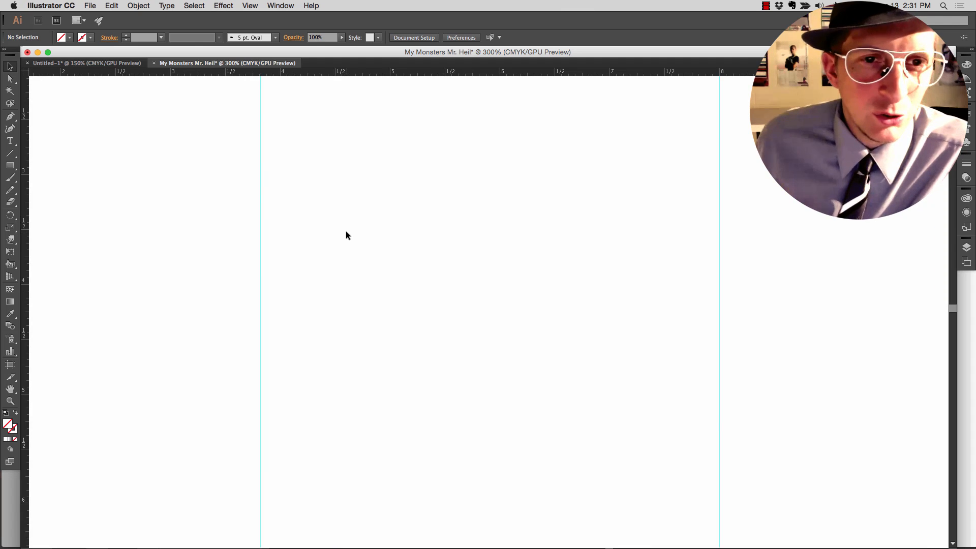
pyautogui.moveTo(320, 222); pyautogui.dragTo(567, 232)
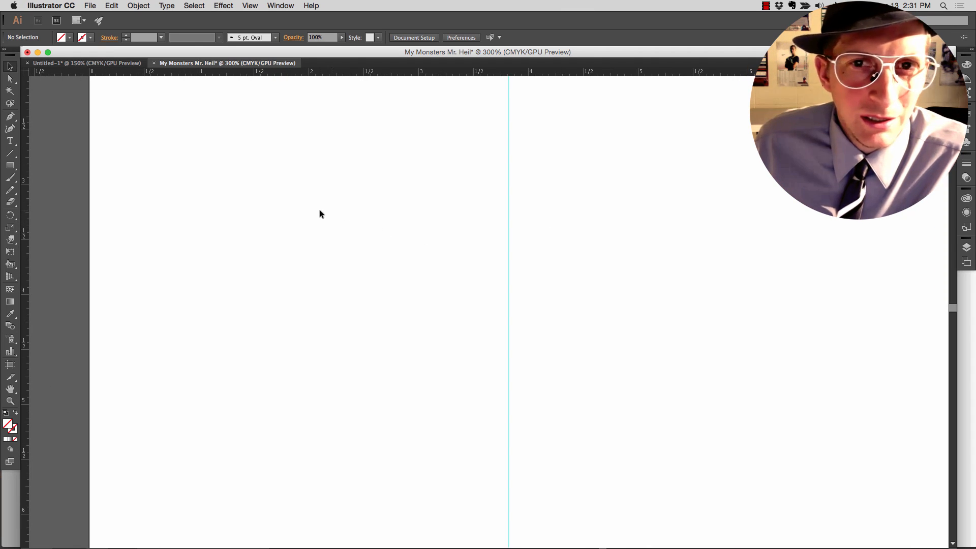
pyautogui.scroll(-2, 320, 211)
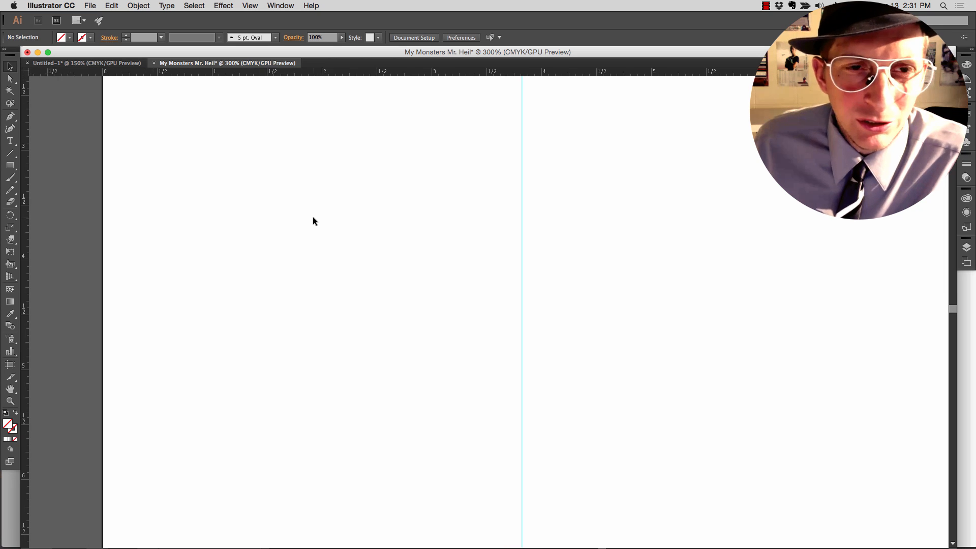
pyautogui.hscroll(-3, 312, 216)
pyautogui.scroll(-2, 370, 231)
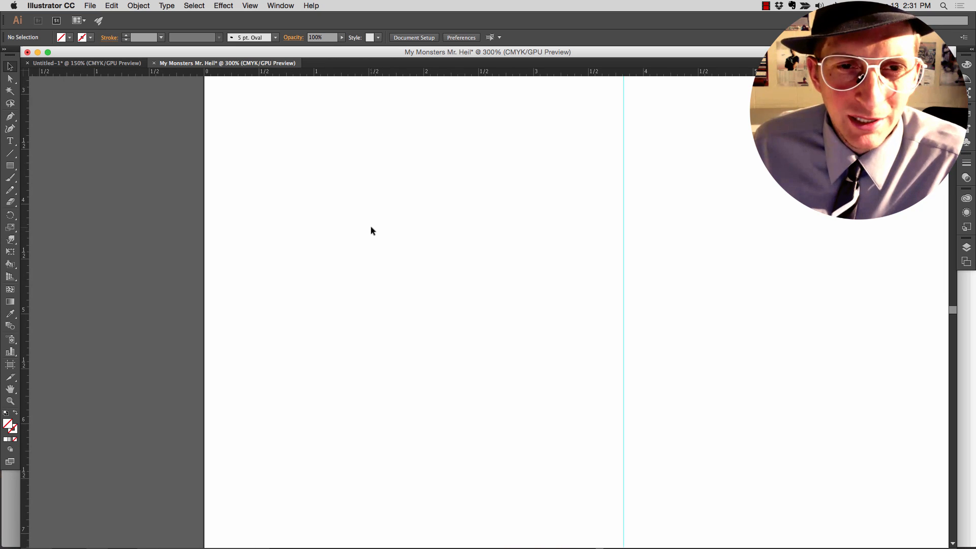
pyautogui.click(128, 63)
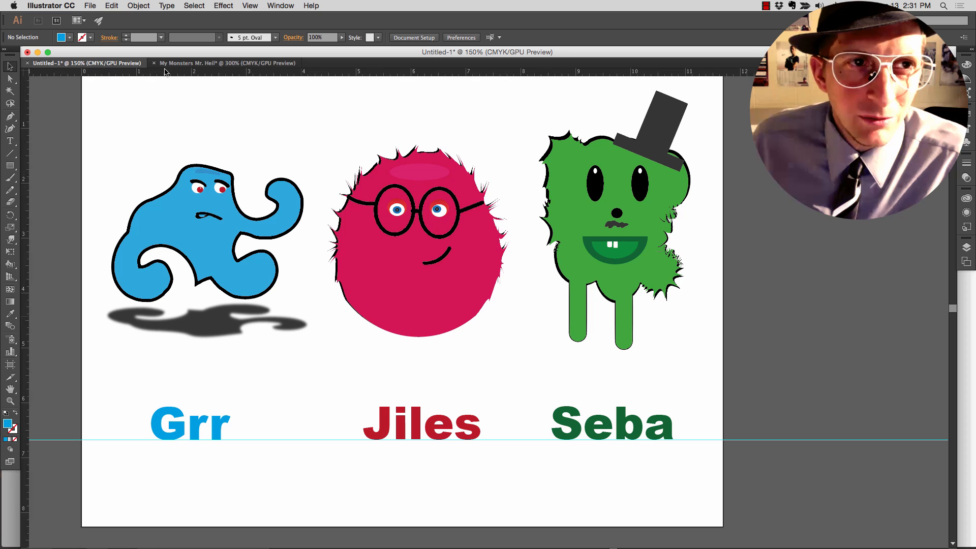
pyautogui.click(247, 63)
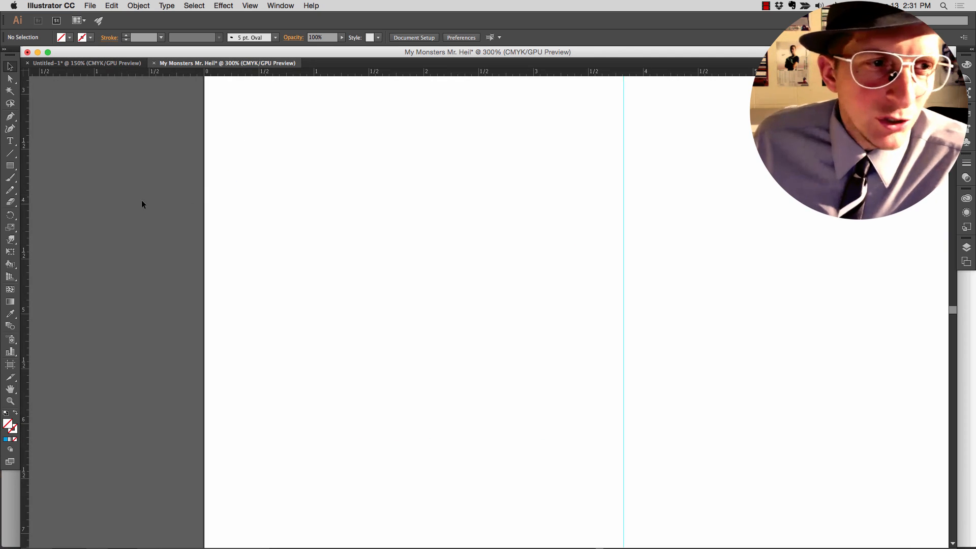
pyautogui.moveTo(9, 168); pyautogui.dragTo(44, 190)
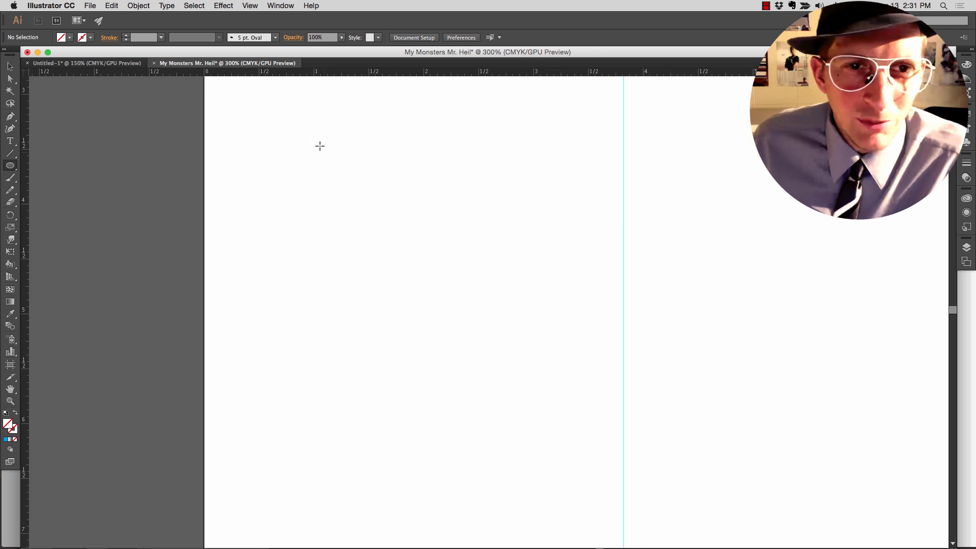
pyautogui.moveTo(319, 145); pyautogui.dragTo(525, 363)
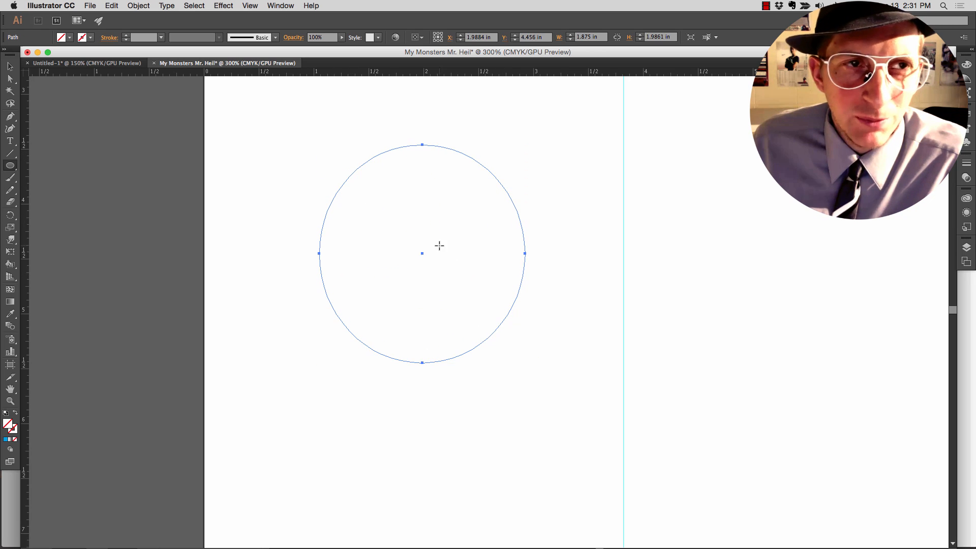
pyautogui.click(66, 38)
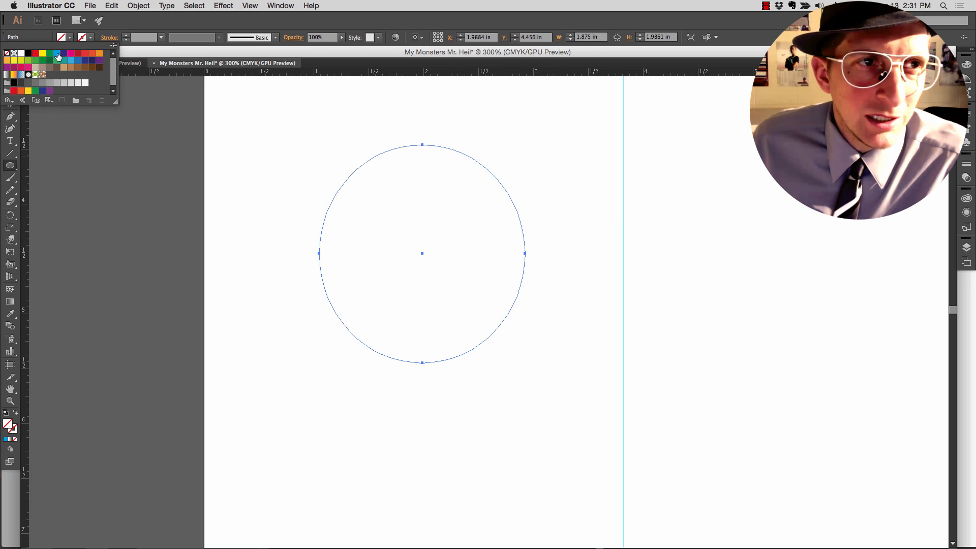
pyautogui.click(58, 56)
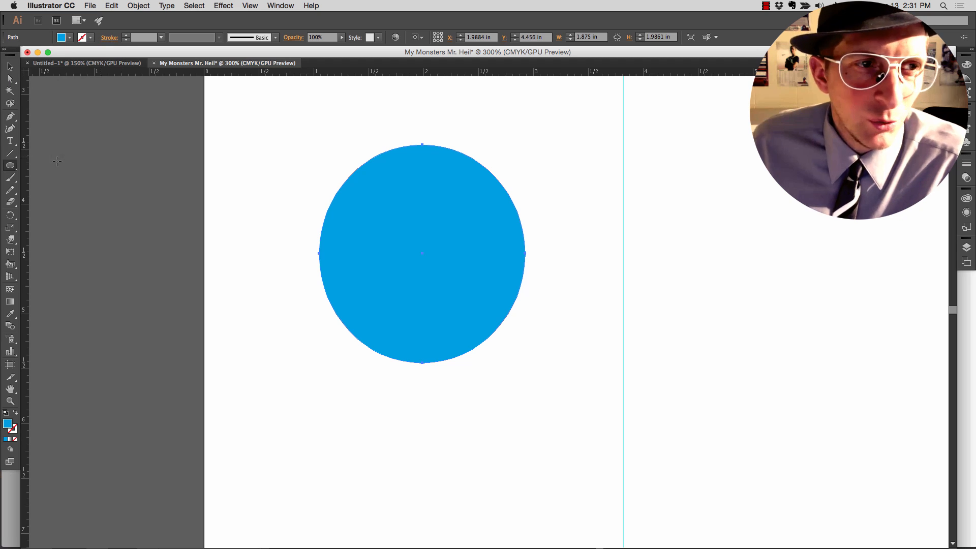
# - Warp the top of the blue ellipse upward to form an egg-shaped body about 2.42 in tall
pyautogui.click(10, 241)
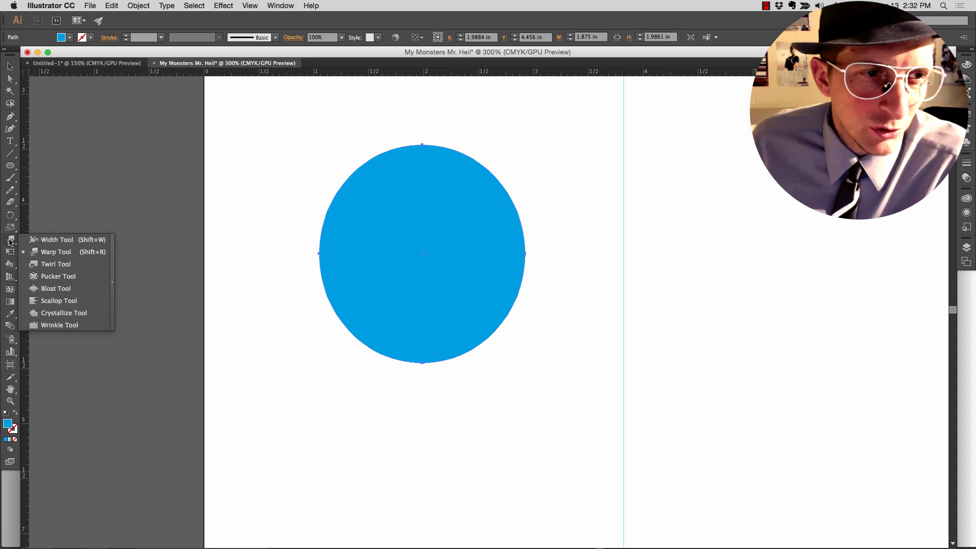
pyautogui.click(54, 252)
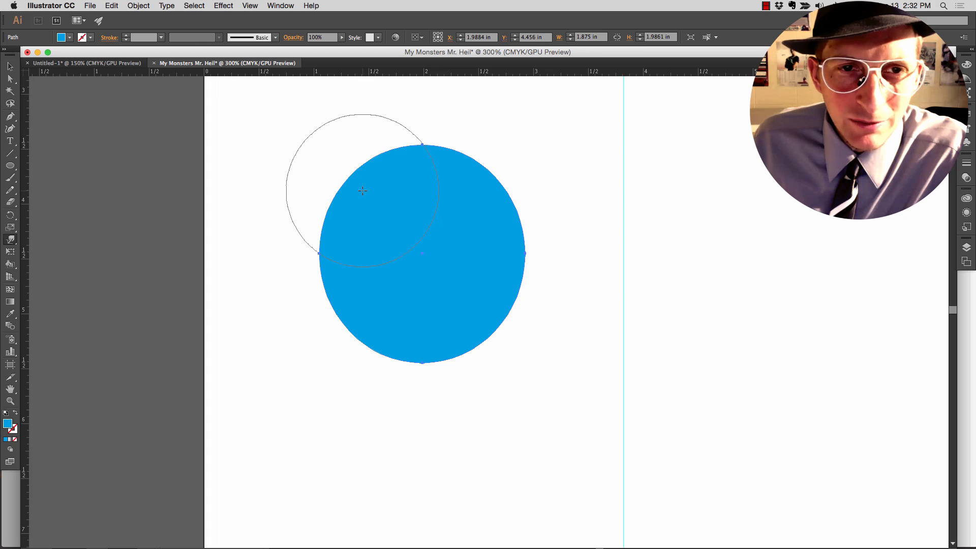
pyautogui.moveTo(361, 190)
pyautogui.mouseDown()
pyautogui.moveTo(353, 177)
pyautogui.moveTo(359, 187)
pyautogui.moveTo(396, 161)
pyautogui.mouseUp()
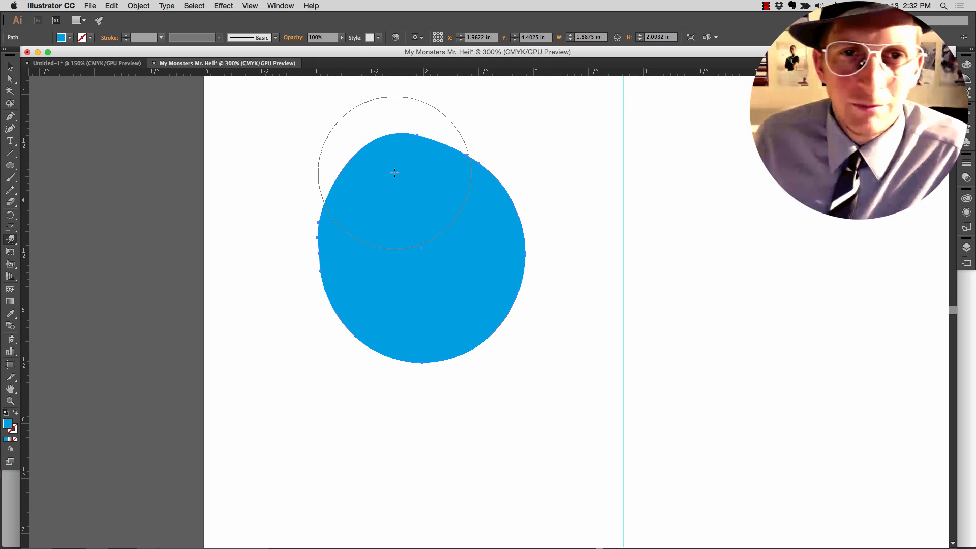
pyautogui.moveTo(447, 164)
pyautogui.mouseDown()
pyautogui.moveTo(473, 136)
pyautogui.moveTo(498, 163)
pyautogui.moveTo(469, 145)
pyautogui.moveTo(433, 142)
pyautogui.moveTo(377, 157)
pyautogui.moveTo(430, 216)
pyautogui.moveTo(463, 130)
pyautogui.moveTo(443, 102)
pyautogui.moveTo(402, 138)
pyautogui.moveTo(382, 106)
pyautogui.mouseUp()
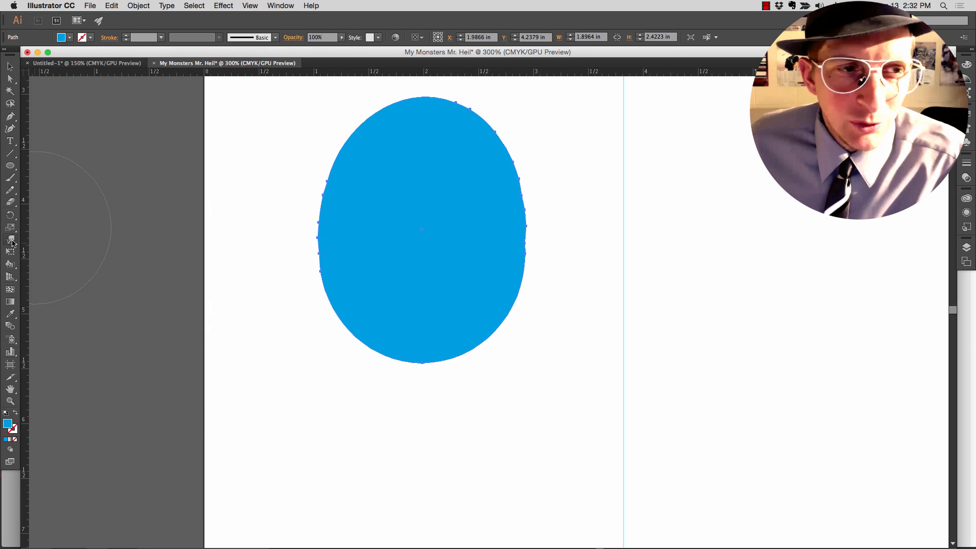
# - Twirl the lower-left part of the blue body into a curled leg, undoing the last bit of excess twirl
pyautogui.click(11, 241)
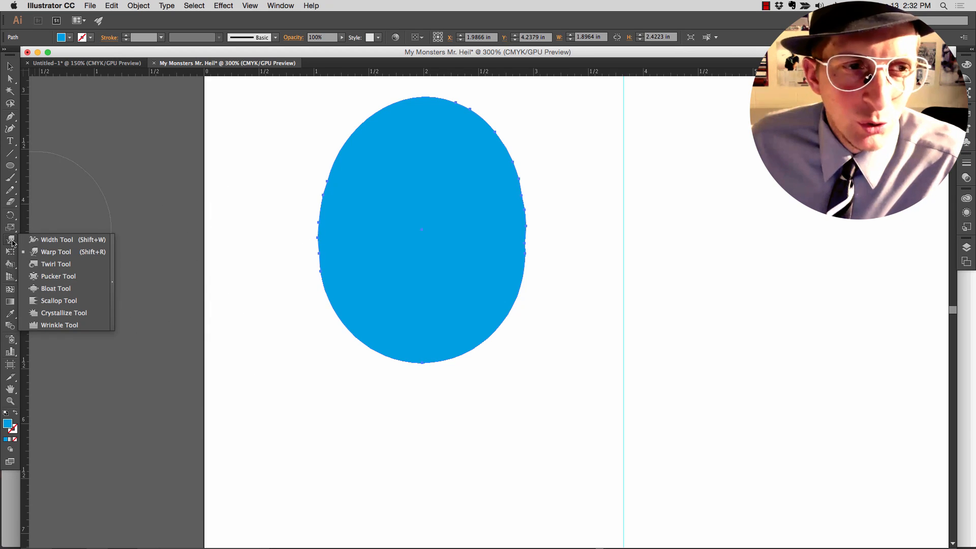
pyautogui.click(55, 264)
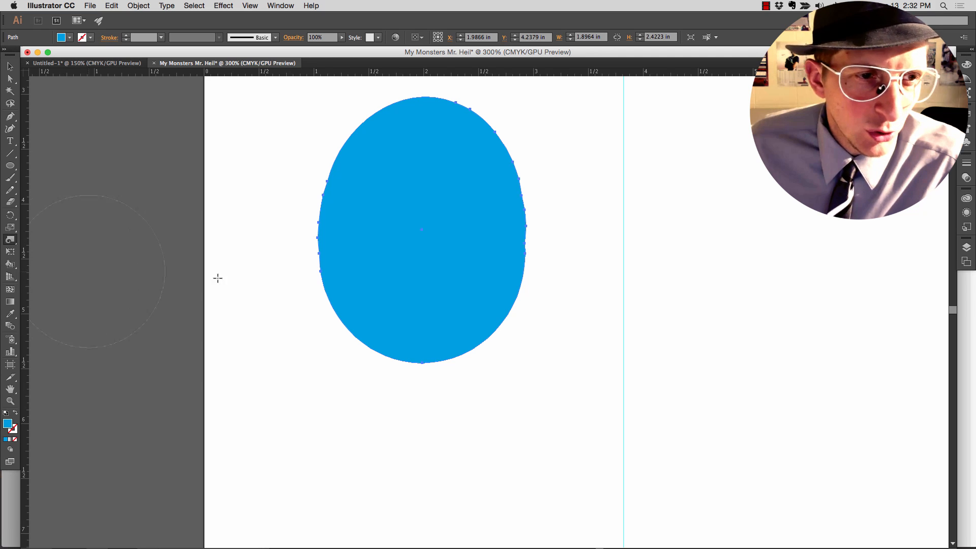
pyautogui.moveTo(357, 306); pyautogui.dragTo(314, 299)
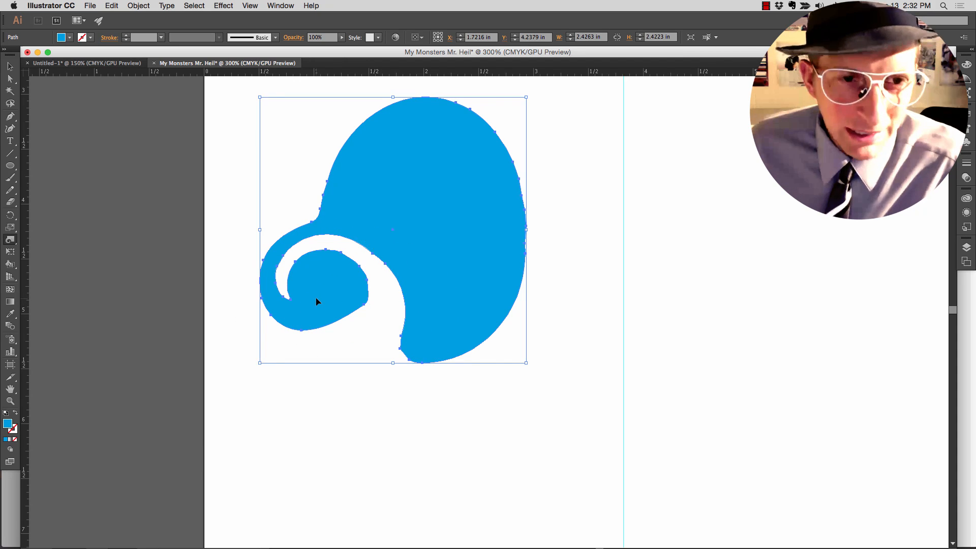
pyautogui.press('super+z')
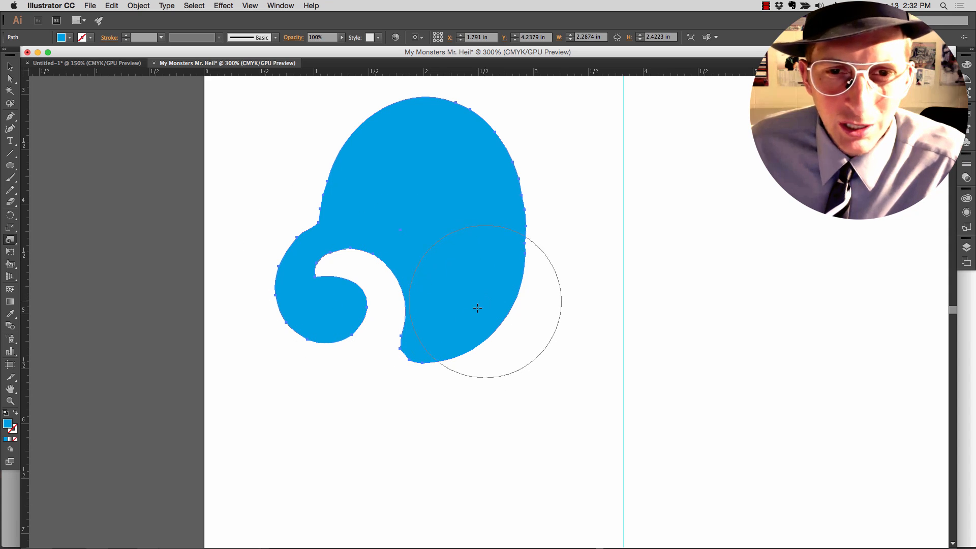
pyautogui.moveTo(451, 327); pyautogui.dragTo(423, 338)
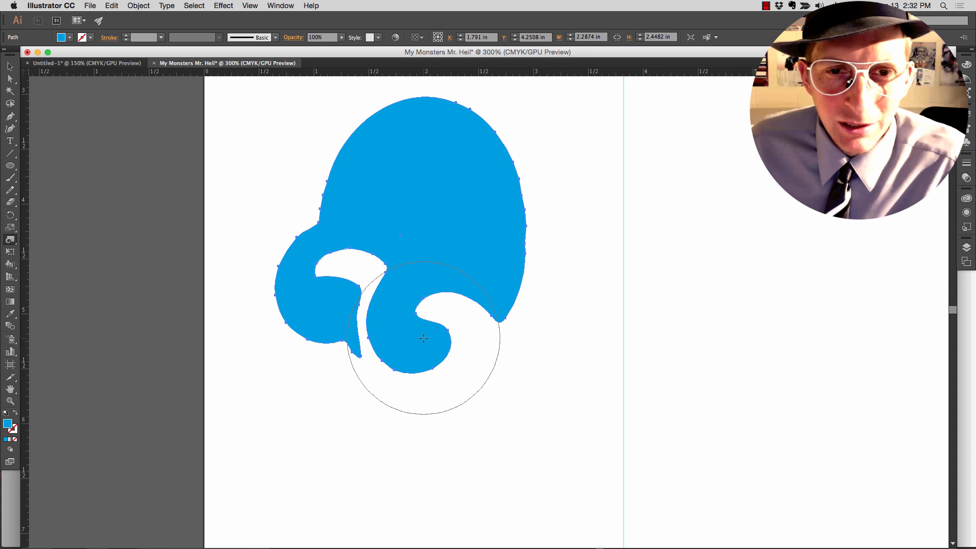
pyautogui.press('super+z')
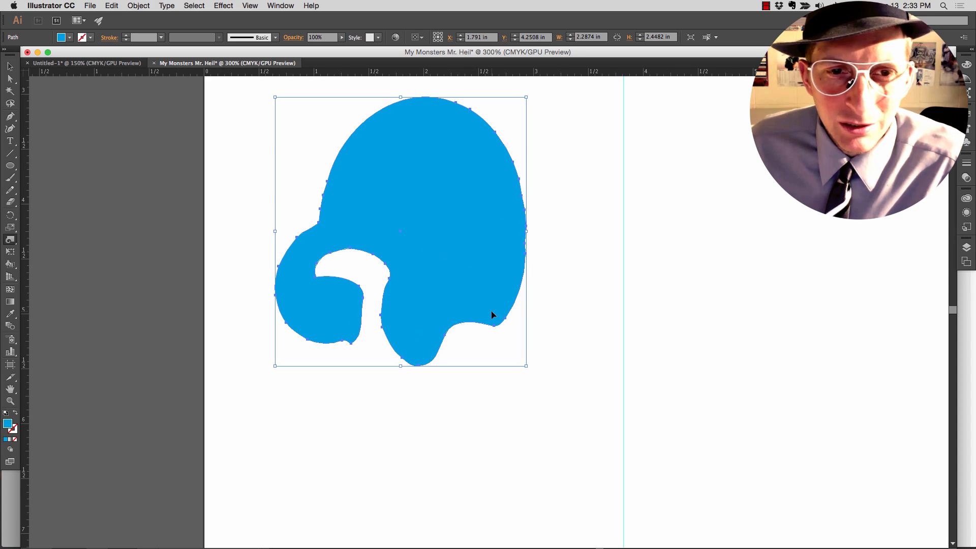
pyautogui.press('super+z')
# - Twirl the lower-right part of the blue body into a second curled leg, making the shape about 2.45 in wide
pyautogui.moveTo(493, 300); pyautogui.dragTo(491, 297)
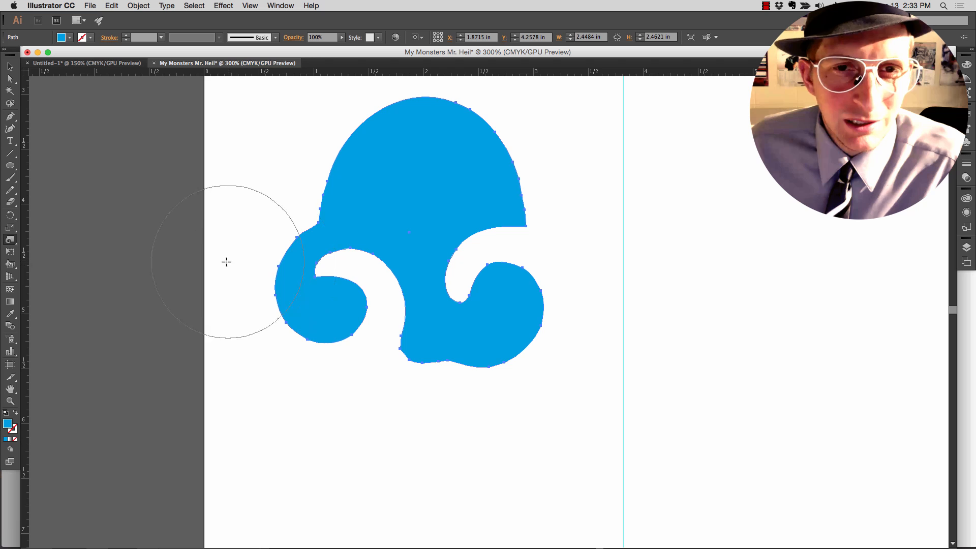
pyautogui.scroll(2, 217, 257)
pyautogui.scroll(6, 217, 258)
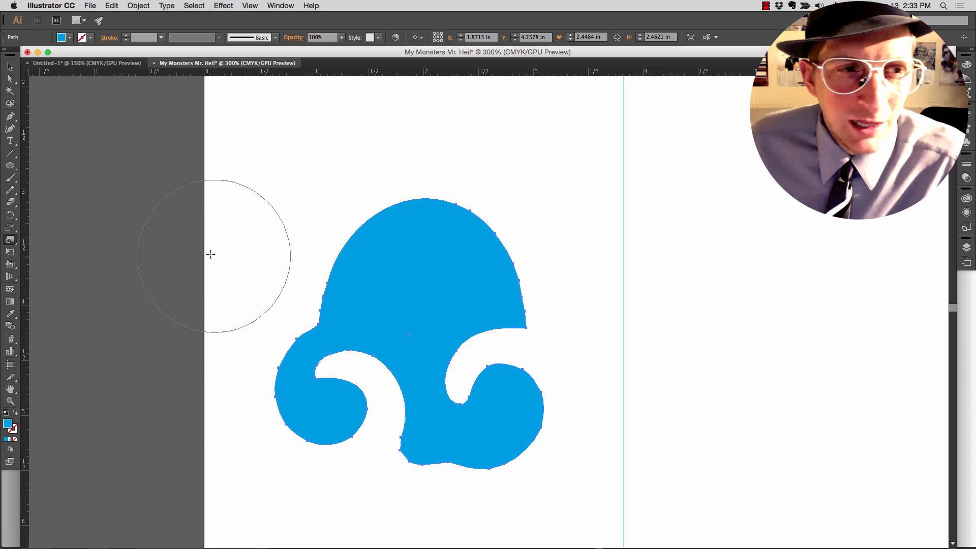
pyautogui.moveTo(13, 244); pyautogui.dragTo(66, 276)
pyautogui.moveTo(435, 246)
pyautogui.mouseDown()
pyautogui.moveTo(437, 185)
pyautogui.moveTo(418, 249)
pyautogui.moveTo(423, 135)
pyautogui.mouseUp()
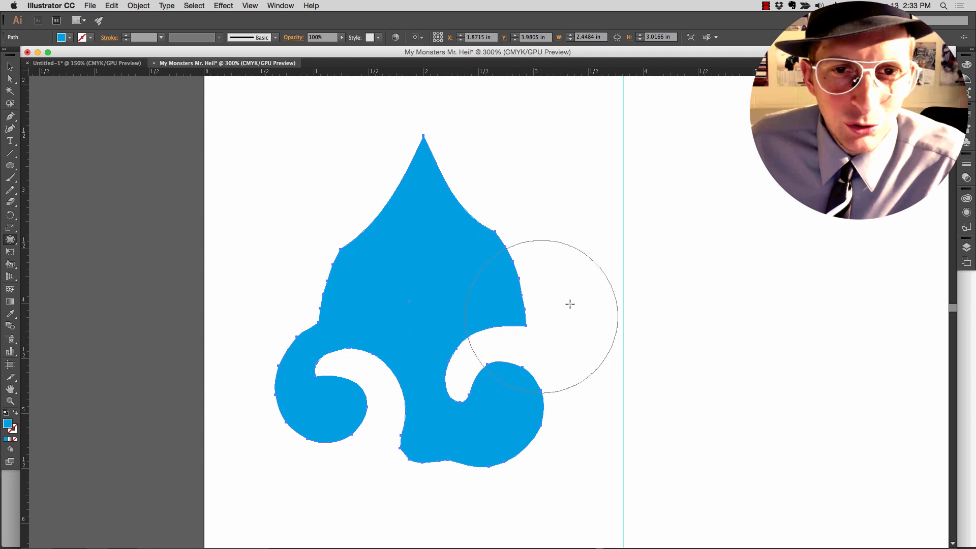
pyautogui.hotkey('ctrl', 'z')
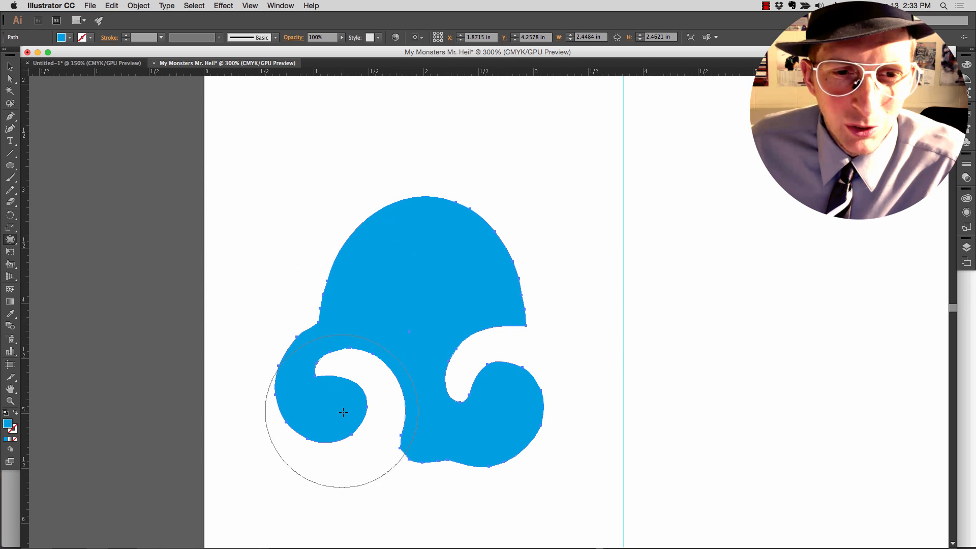
pyautogui.moveTo(337, 421); pyautogui.dragTo(351, 430)
pyautogui.hotkey('ctrl', 'z')
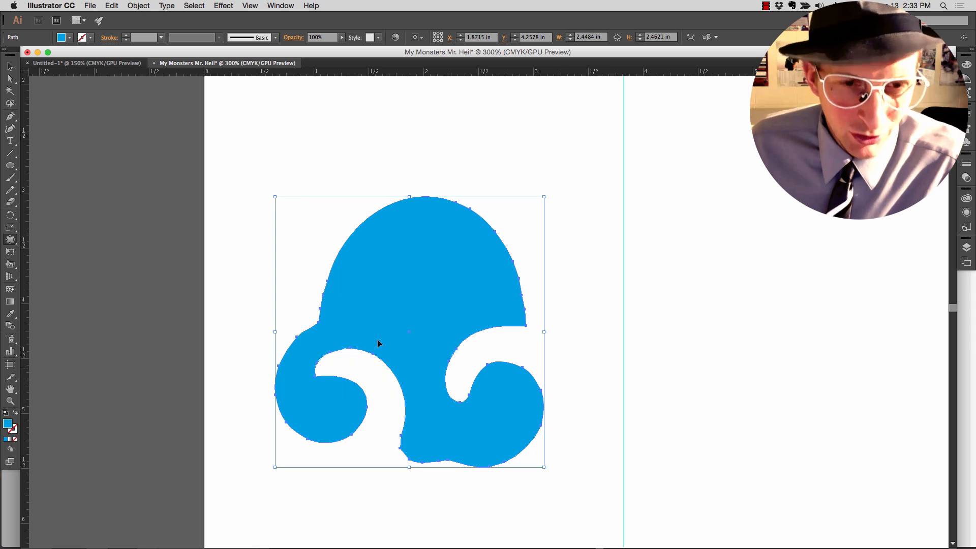
# - Pull spikes out of the upper-left, top and right edges of the blue body with Pucker, making it about 2.73 in wide and 3.53 in tall
pyautogui.moveTo(358, 239); pyautogui.dragTo(320, 174)
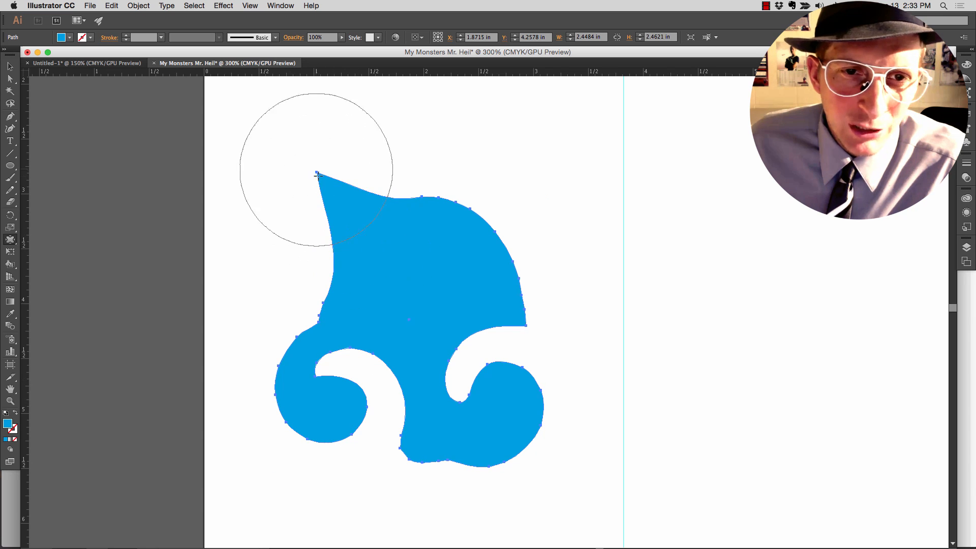
pyautogui.moveTo(471, 188); pyautogui.dragTo(506, 135)
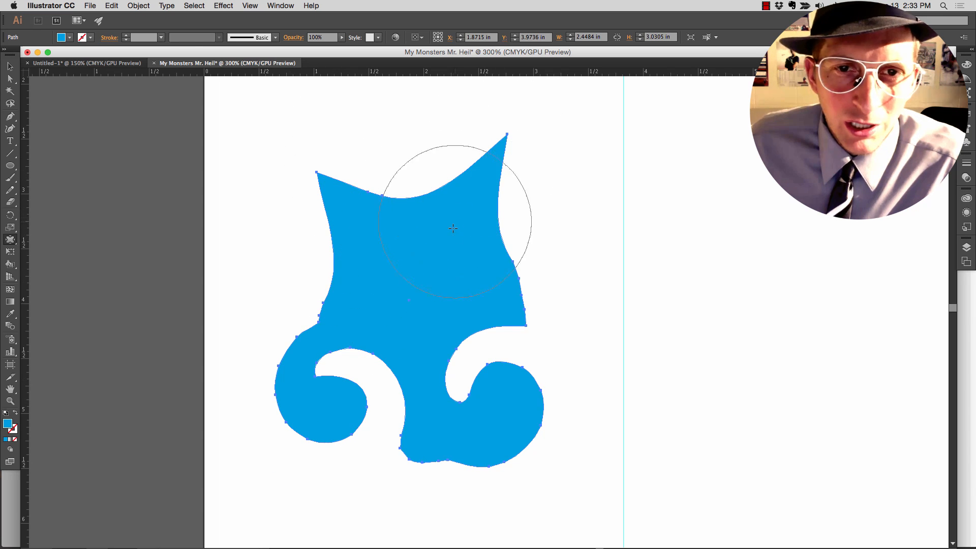
pyautogui.moveTo(518, 228); pyautogui.dragTo(580, 214)
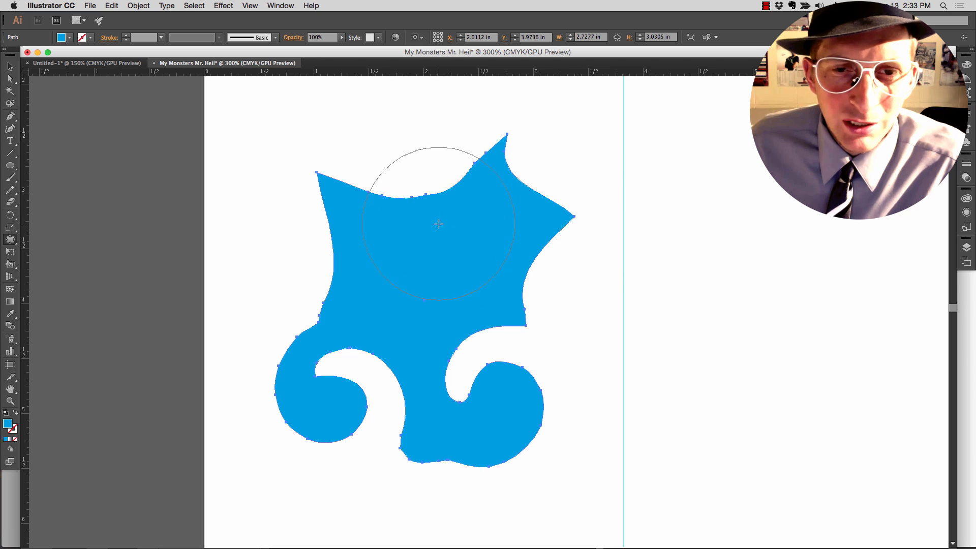
pyautogui.moveTo(422, 196); pyautogui.dragTo(398, 111)
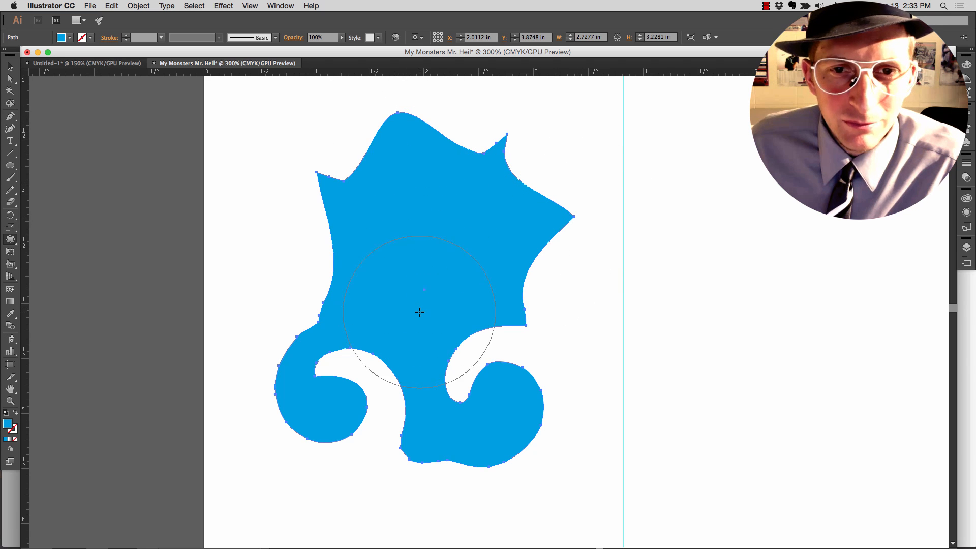
pyautogui.scroll(5, 407, 221)
pyautogui.moveTo(381, 189)
pyautogui.mouseDown()
pyautogui.moveTo(392, 188)
pyautogui.moveTo(399, 153)
pyautogui.mouseUp()
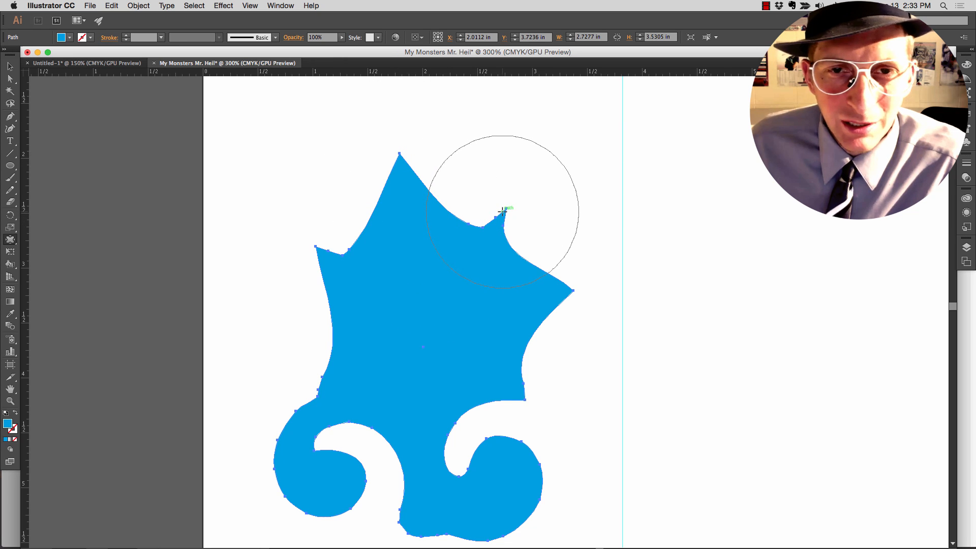
# - Warp the spiky upper body to smooth its left and upper-right edges, making the shape about 3.56 in tall
pyautogui.hscroll(1, 426, 207)
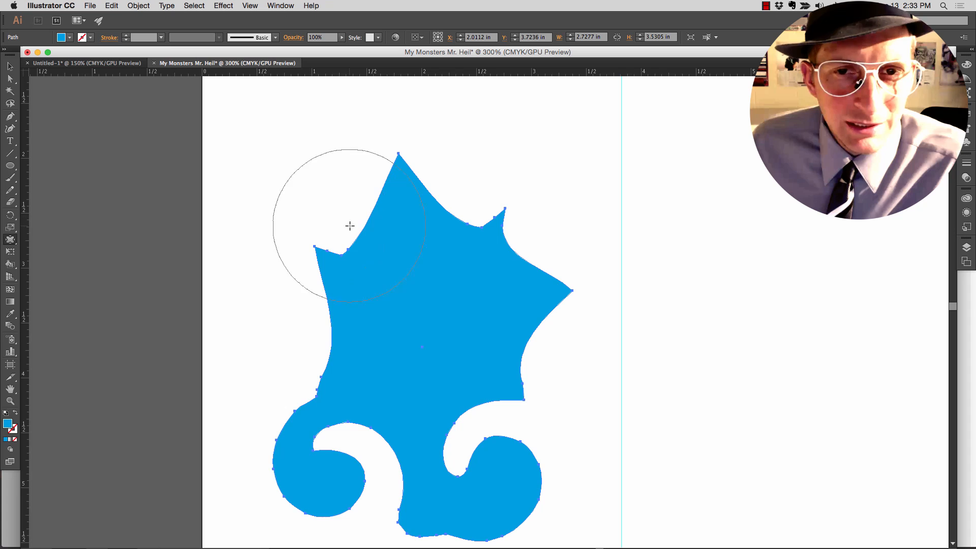
pyautogui.hscroll(1, 127, 356)
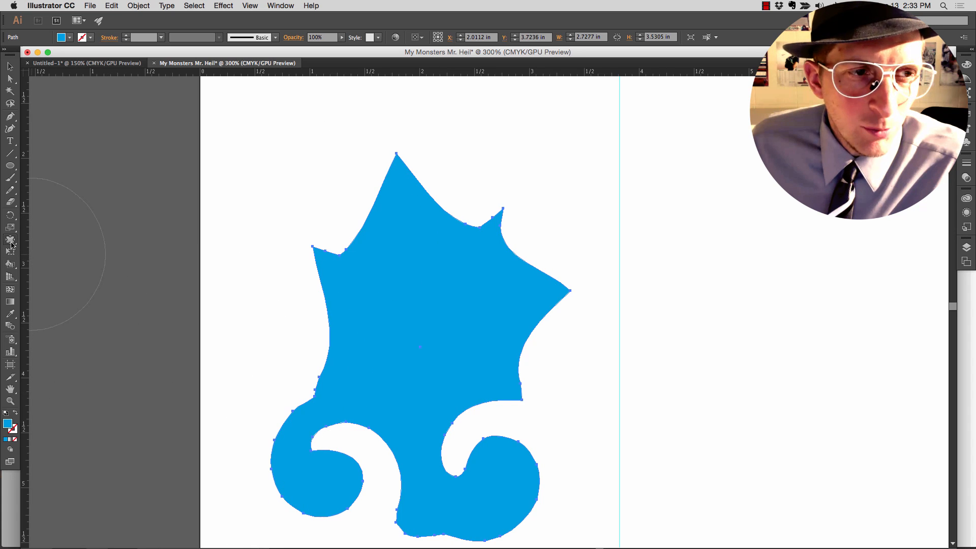
pyautogui.click(11, 245)
pyautogui.click(54, 253)
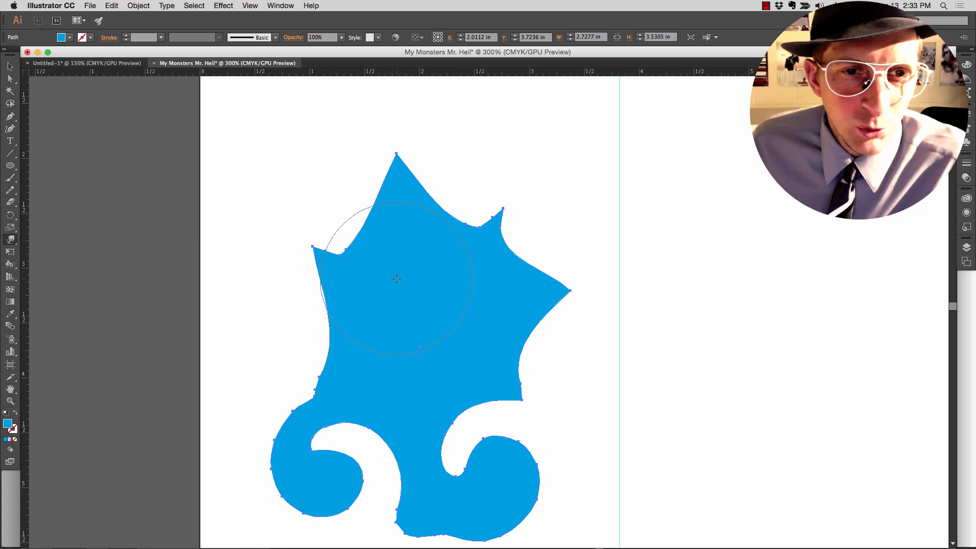
pyautogui.moveTo(362, 244); pyautogui.dragTo(349, 224)
pyautogui.moveTo(433, 252)
pyautogui.mouseDown()
pyautogui.moveTo(457, 196)
pyautogui.moveTo(473, 235)
pyautogui.moveTo(519, 217)
pyautogui.moveTo(511, 275)
pyautogui.mouseUp()
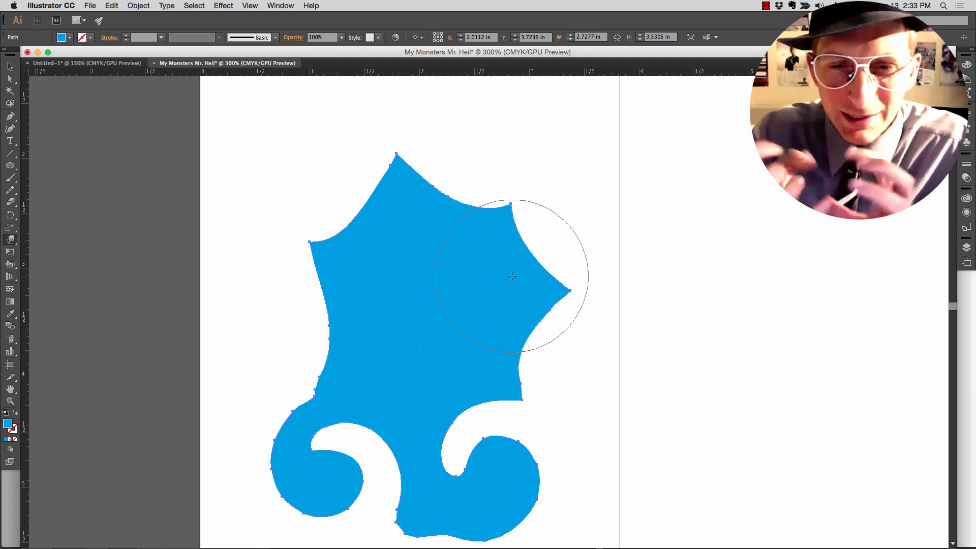
pyautogui.moveTo(341, 298)
pyautogui.mouseDown()
pyautogui.moveTo(363, 316)
pyautogui.moveTo(372, 303)
pyautogui.moveTo(333, 219)
pyautogui.moveTo(356, 302)
pyautogui.moveTo(336, 319)
pyautogui.mouseUp()
pyautogui.moveTo(464, 272); pyautogui.dragTo(489, 176)
pyautogui.moveTo(432, 194); pyautogui.dragTo(462, 155)
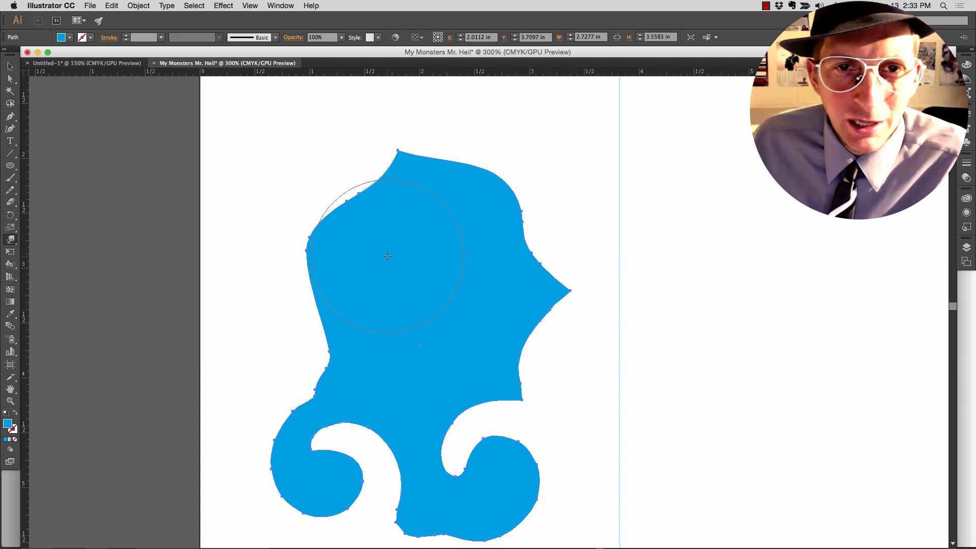
# - Round all corners of the blue body with a radius of about 0.08 in and undo the accidental move of the shape
pyautogui.press('a')
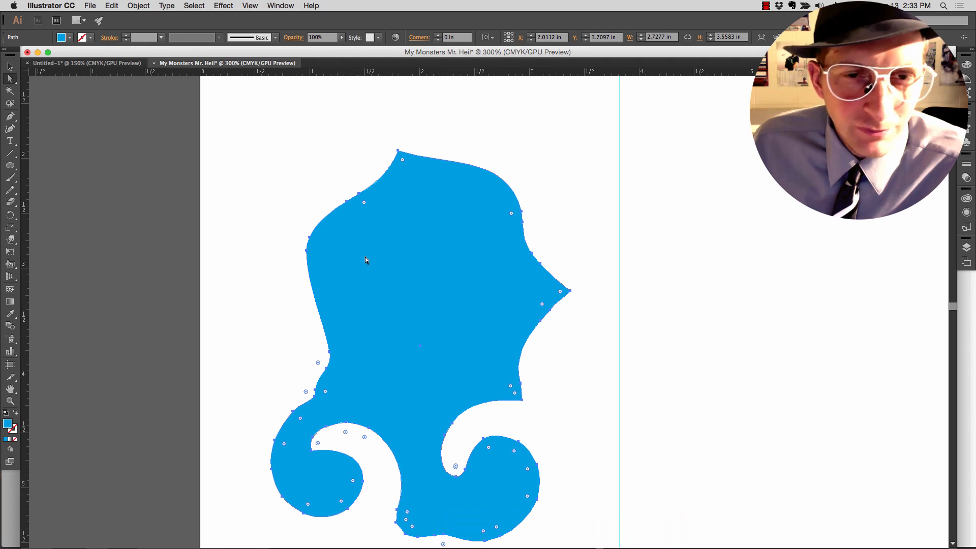
pyautogui.moveTo(364, 202); pyautogui.dragTo(368, 209)
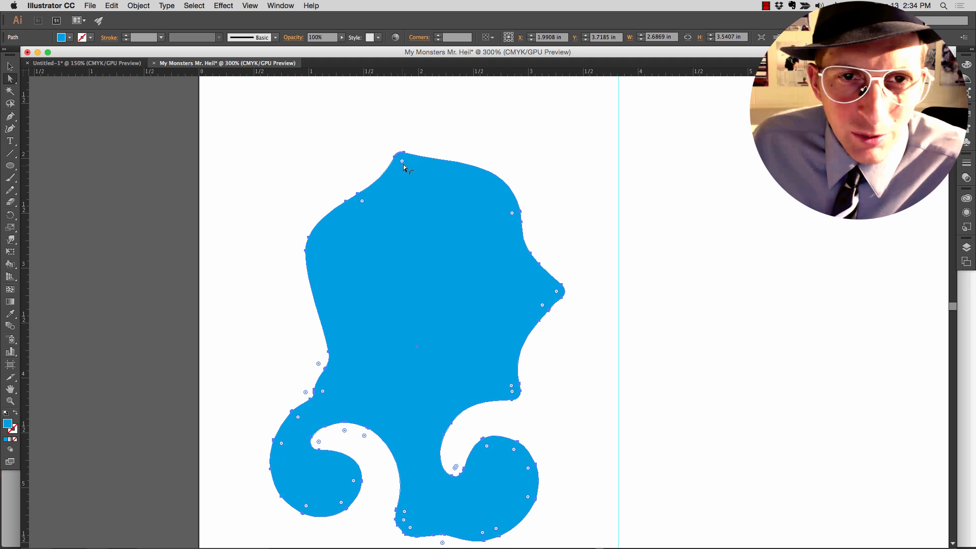
pyautogui.moveTo(402, 156); pyautogui.dragTo(405, 170)
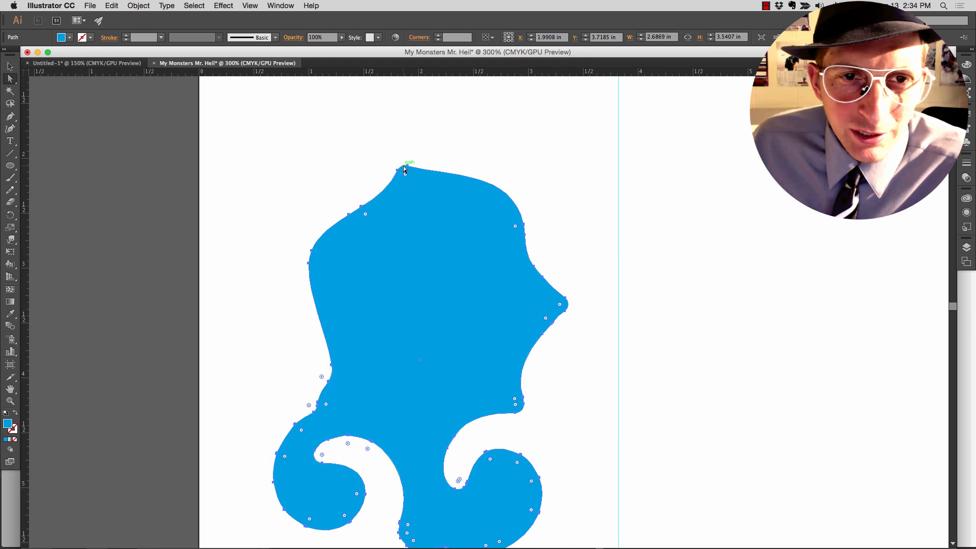
pyautogui.press('super+z')
# - Move the anchor point at the peak of the head to about X 1.88 in, Y 1.92 in
pyautogui.click(404, 153)
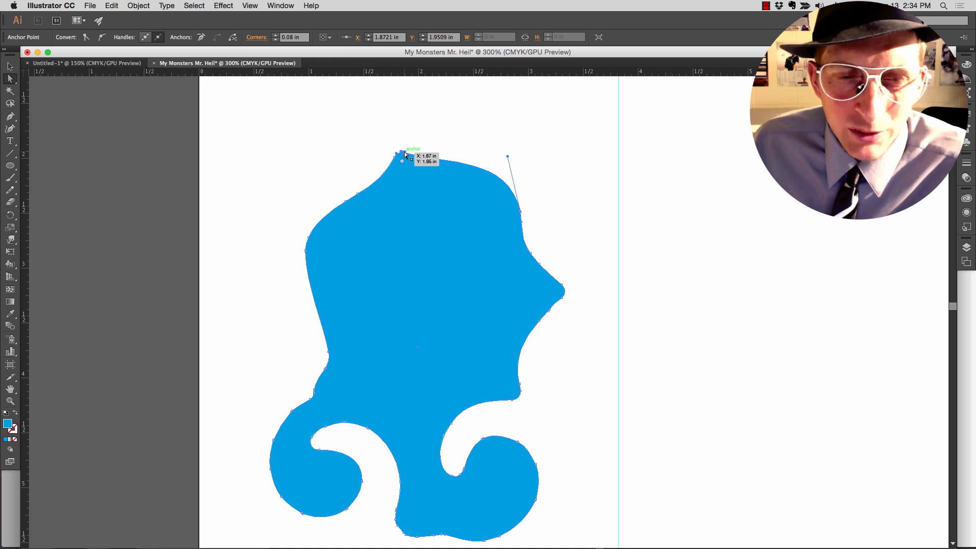
pyautogui.scroll(10, 405, 154)
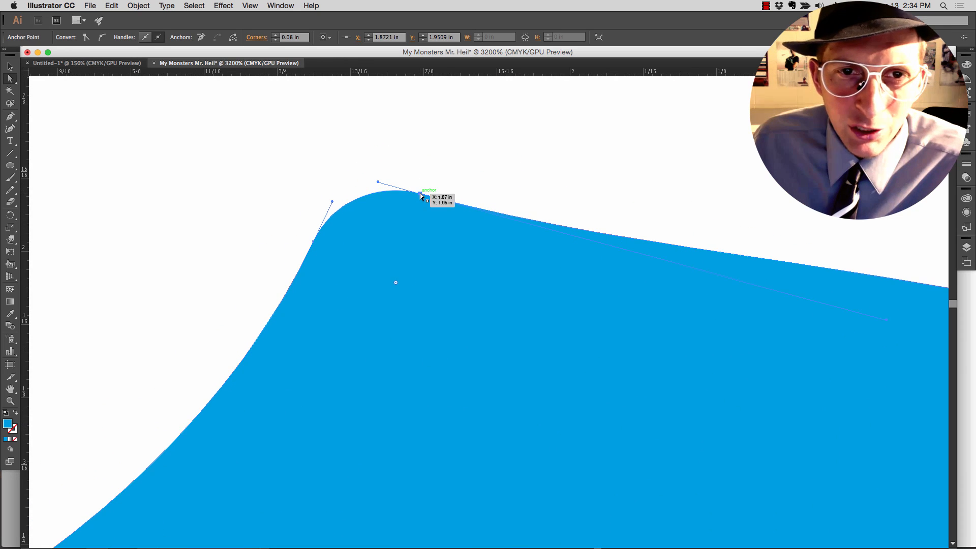
pyautogui.moveTo(420, 193); pyautogui.dragTo(395, 151)
pyautogui.scroll(-8, 398, 152)
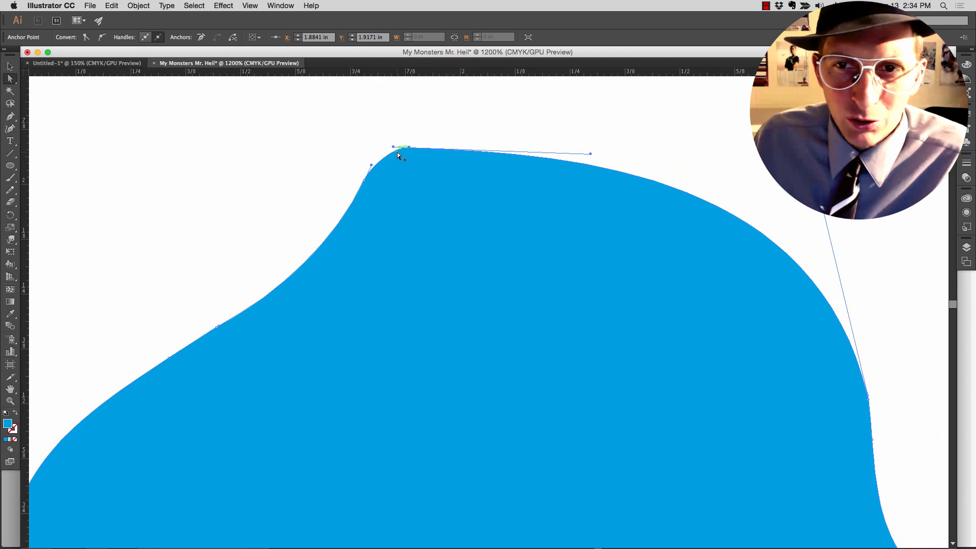
pyautogui.scroll(-1, 526, 269)
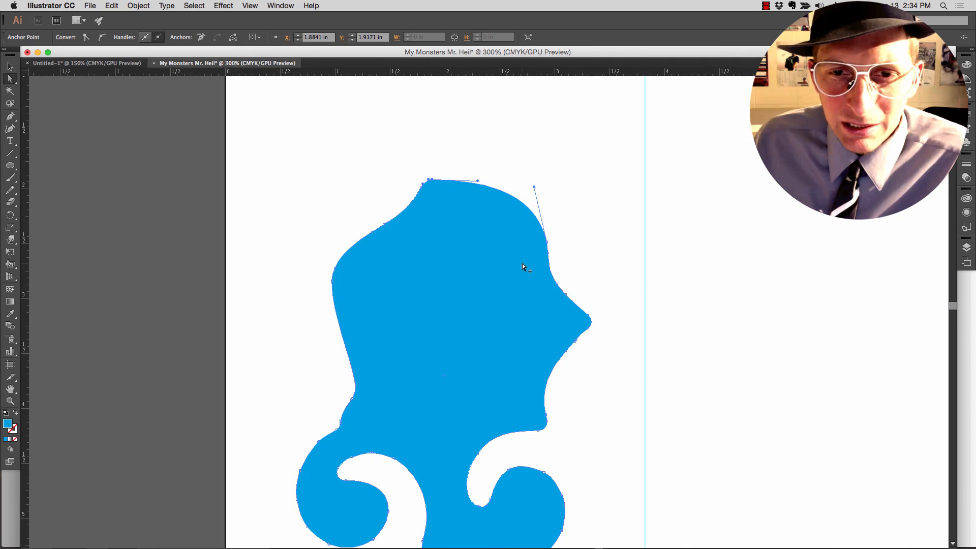
# - Nudge the anchor point at the pointed right tip to about X 3.31 in, Y 3.15 in and deselect the shape
pyautogui.moveTo(590, 317)
pyautogui.mouseDown()
pyautogui.moveTo(572, 318)
pyautogui.moveTo(540, 283)
pyautogui.moveTo(599, 246)
pyautogui.moveTo(593, 313)
pyautogui.mouseUp()
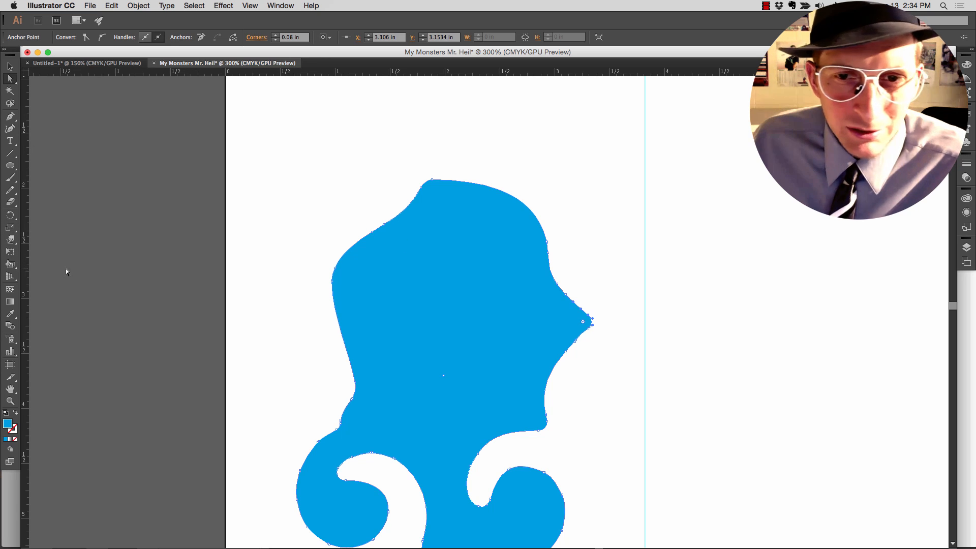
pyautogui.press('v')
pyautogui.click(216, 236)
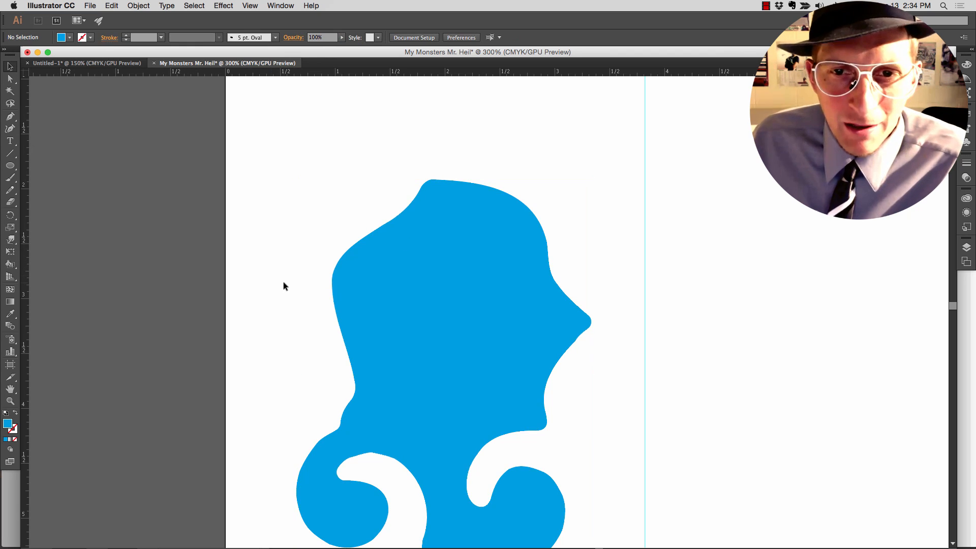
# - Warp the head's right side, upper-left edge and lower-right corner outward to form a smooth, rounded head above the curled legs
pyautogui.scroll(-1, 287, 282)
pyautogui.scroll(-5, 286, 283)
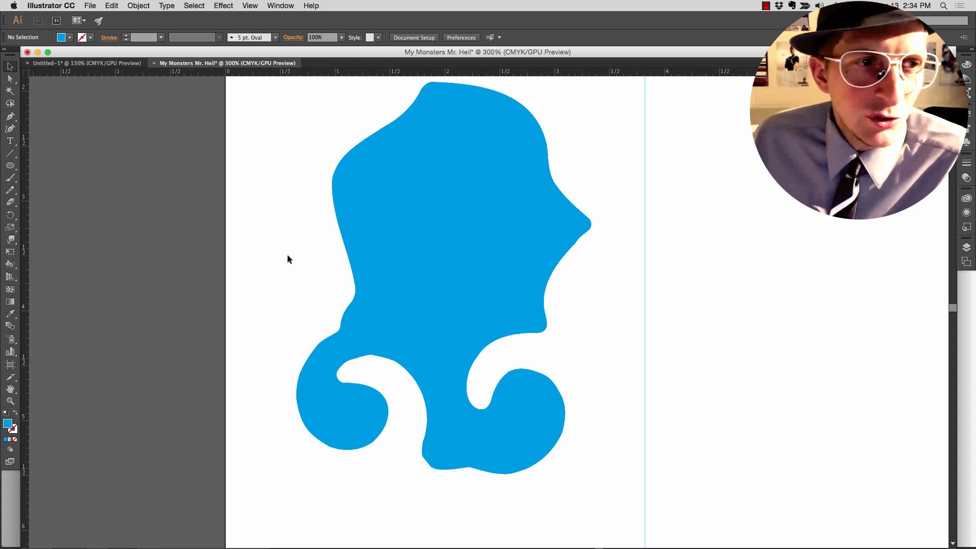
pyautogui.click(12, 241)
pyautogui.moveTo(12, 243); pyautogui.dragTo(33, 252)
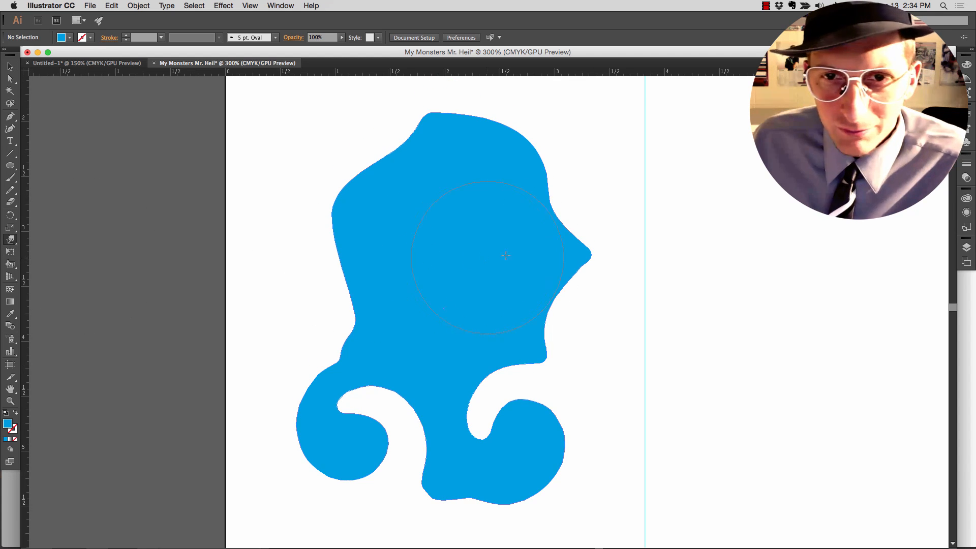
pyautogui.moveTo(513, 228)
pyautogui.mouseDown()
pyautogui.moveTo(541, 224)
pyautogui.moveTo(568, 202)
pyautogui.mouseUp()
pyautogui.moveTo(543, 284); pyautogui.dragTo(570, 314)
pyautogui.moveTo(406, 167)
pyautogui.mouseDown()
pyautogui.moveTo(383, 134)
pyautogui.moveTo(386, 145)
pyautogui.mouseUp()
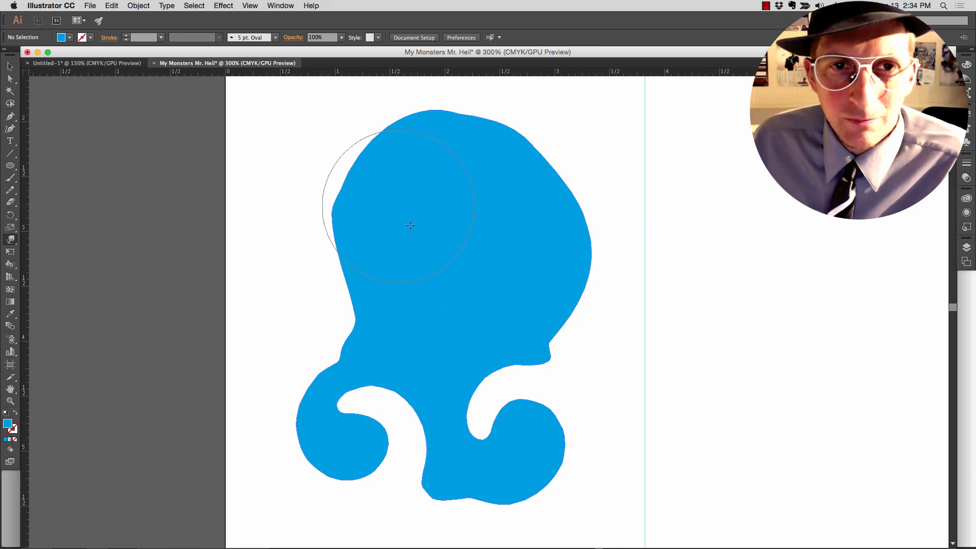
pyautogui.moveTo(522, 332); pyautogui.dragTo(564, 262)
pyautogui.moveTo(488, 343); pyautogui.dragTo(493, 368)
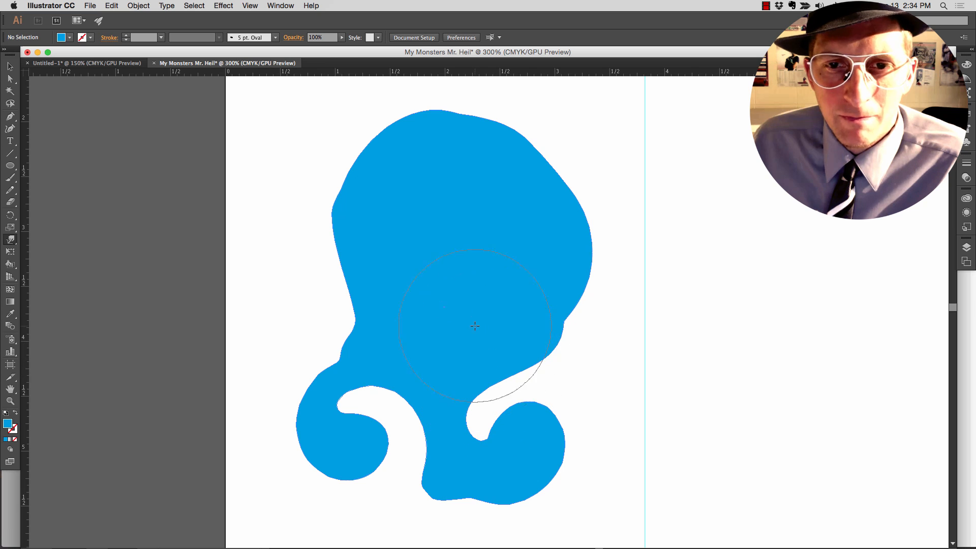
# - Draw an eye ellipse about 0.30 in wide and 0.31 in tall on the upper right of the head and fill it with off-white
pyautogui.hscroll(1, 310, 209)
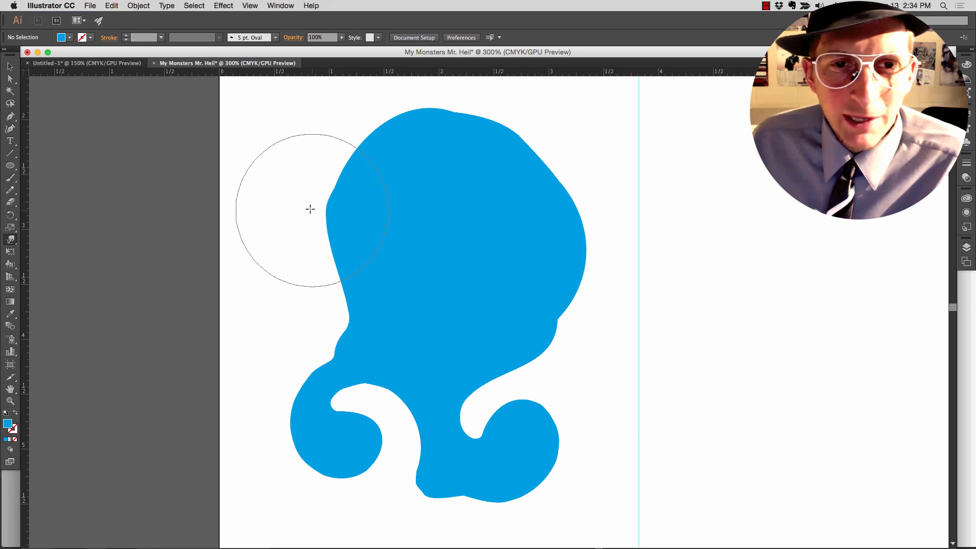
pyautogui.scroll(2, 307, 206)
pyautogui.scroll(-1, 307, 206)
pyautogui.hscroll(2, 300, 204)
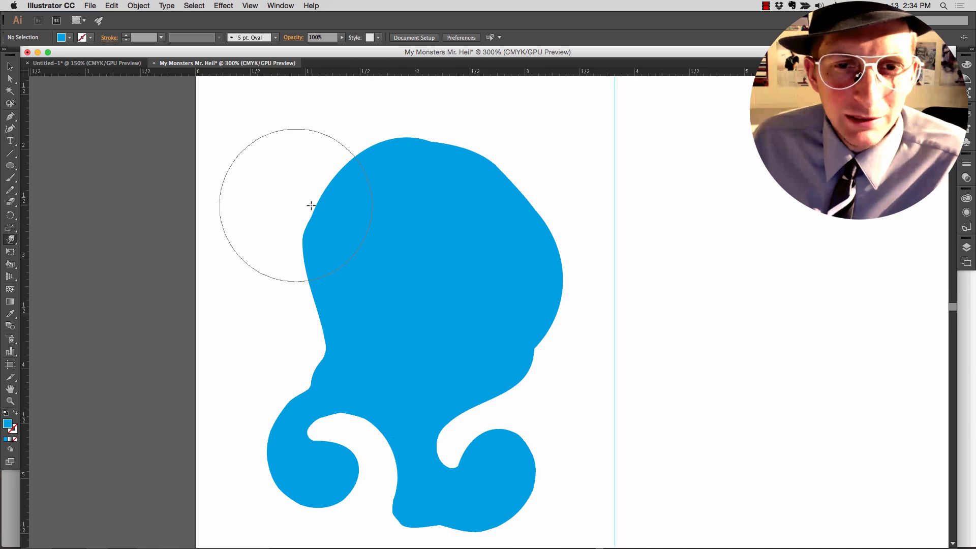
pyautogui.click(10, 168)
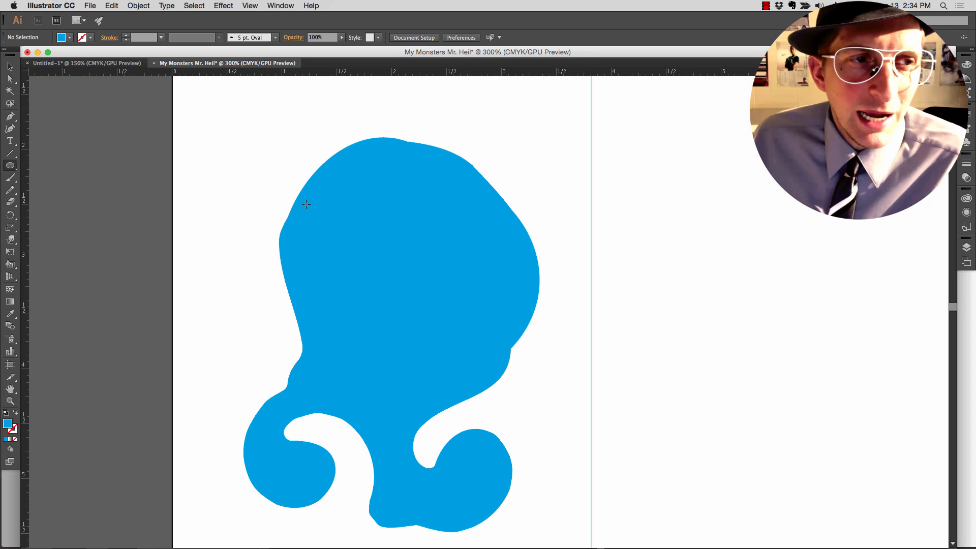
pyautogui.hscroll(1, 340, 221)
pyautogui.moveTo(353, 207); pyautogui.dragTo(460, 239)
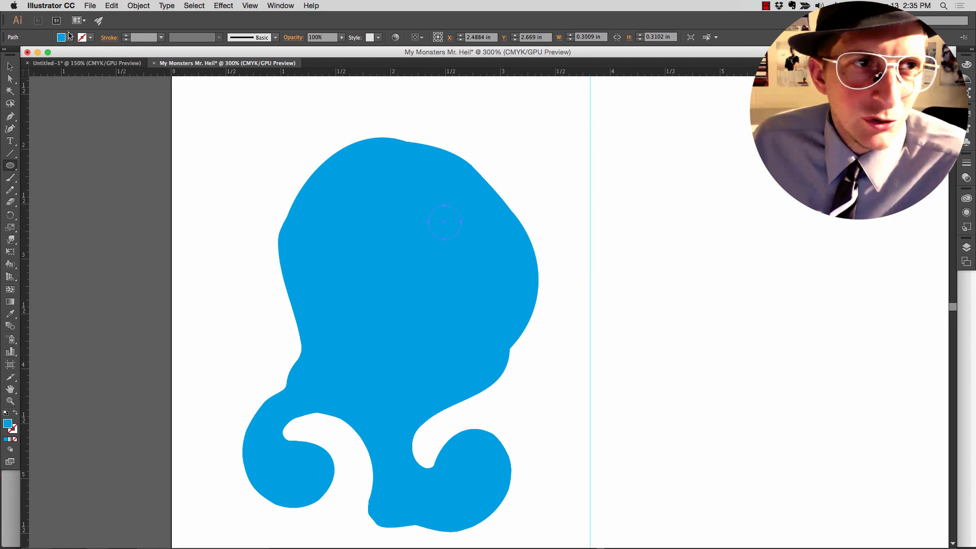
pyautogui.click(65, 40)
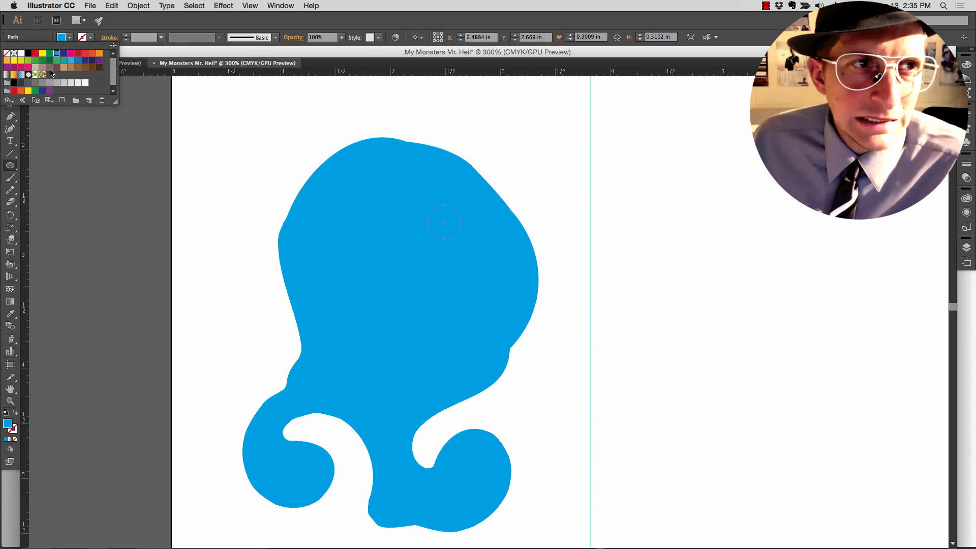
pyautogui.click(84, 83)
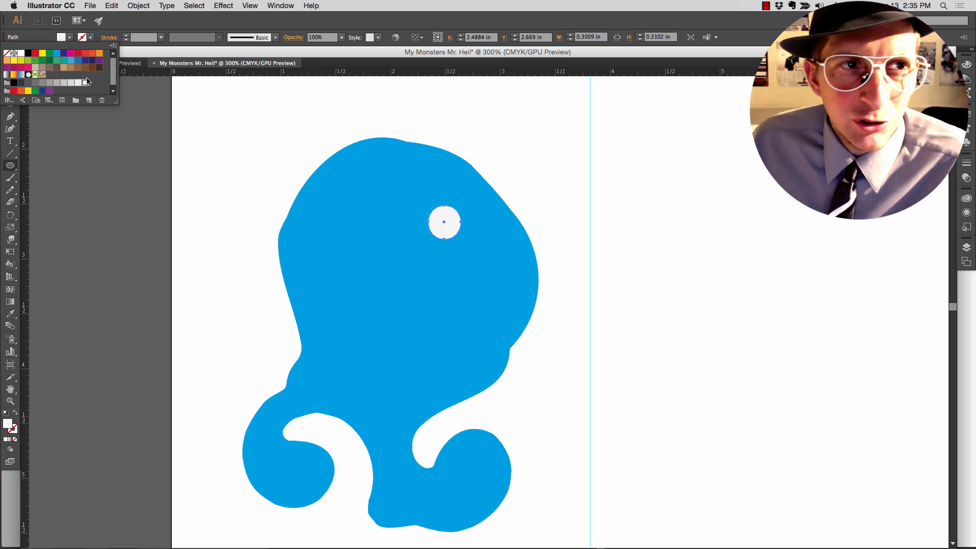
pyautogui.click(241, 199)
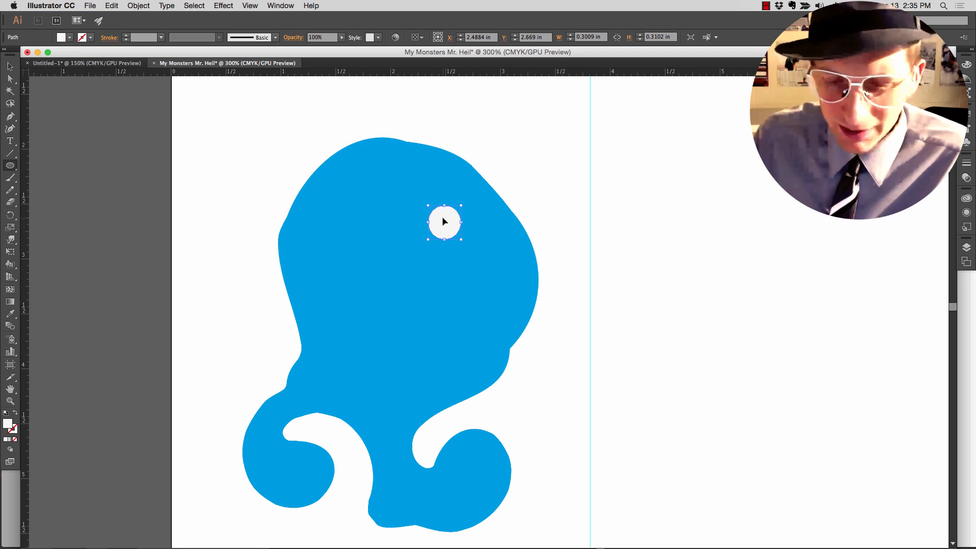
# - Examine the eyes of the finished monsters in the Untitled-1 document and return to the monster drawing
pyautogui.press('super+equal')
pyautogui.press('super+equal')
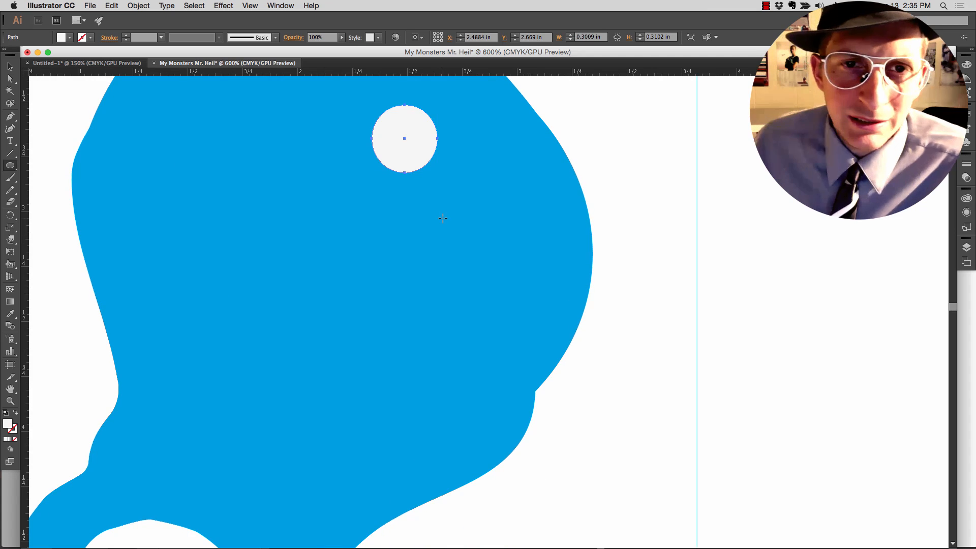
pyautogui.moveTo(422, 205); pyautogui.dragTo(426, 279)
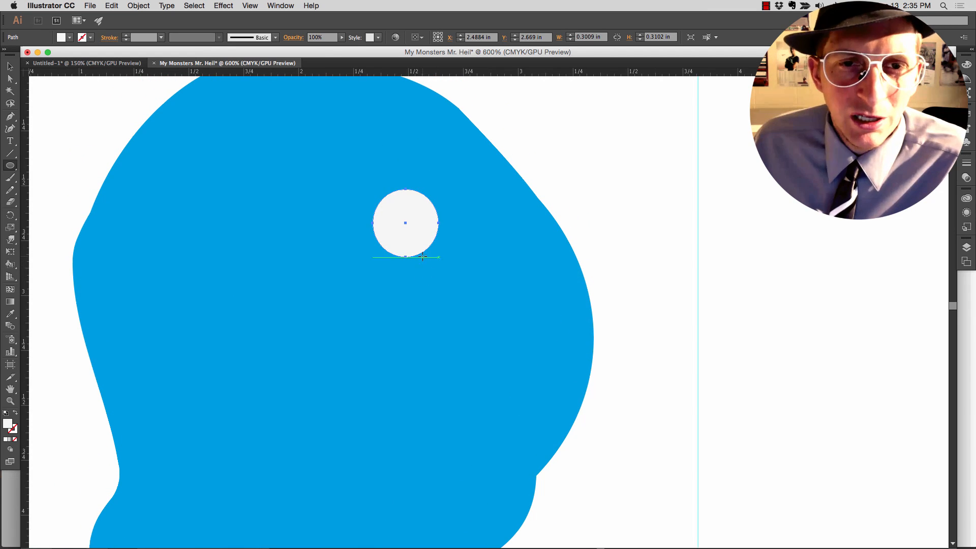
pyautogui.click(125, 63)
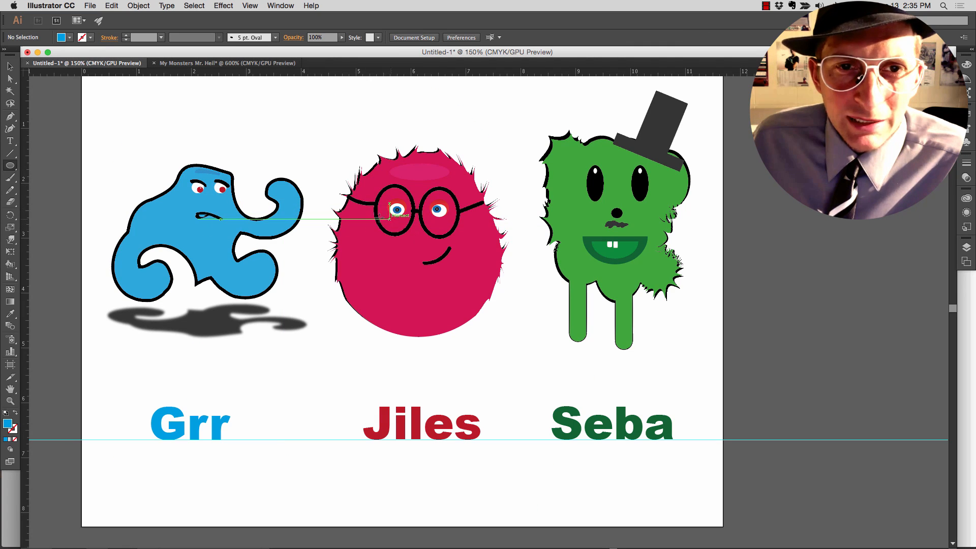
pyautogui.press('super+Tab')
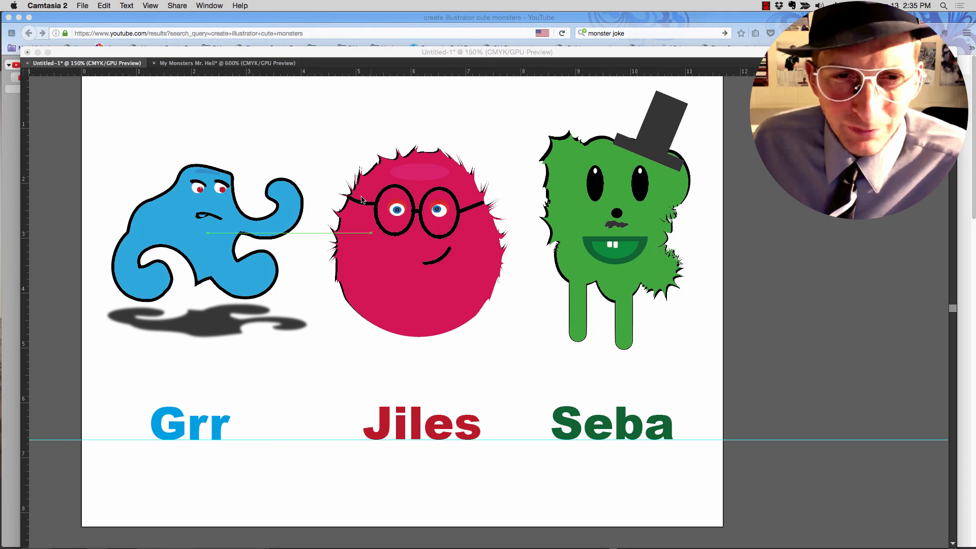
pyautogui.click(217, 67)
pyautogui.click(233, 64)
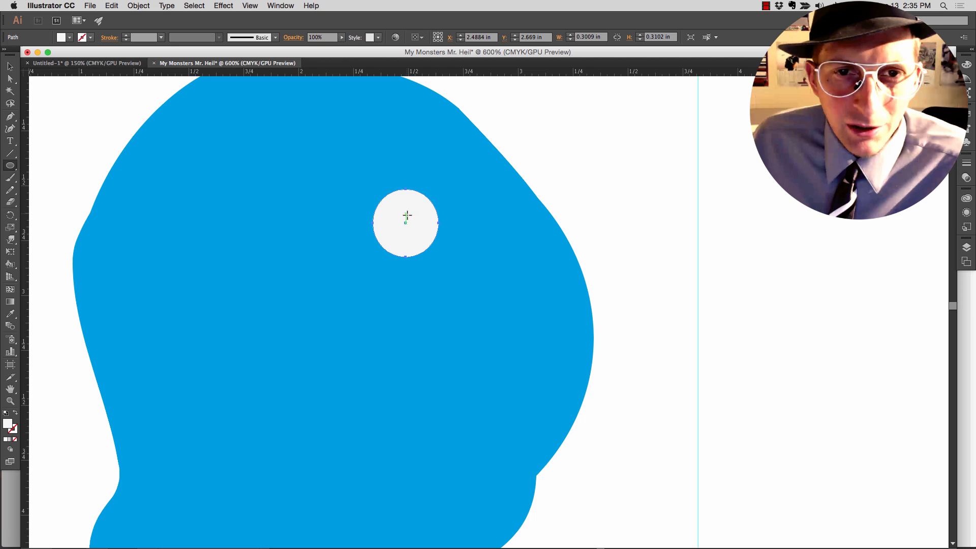
# - Draw a pupil ellipse about 0.15 in wide and 0.16 in tall at the eye's lower right, fill it dark blue and deselect it
pyautogui.moveTo(407, 216); pyautogui.dragTo(437, 248)
pyautogui.click(70, 38)
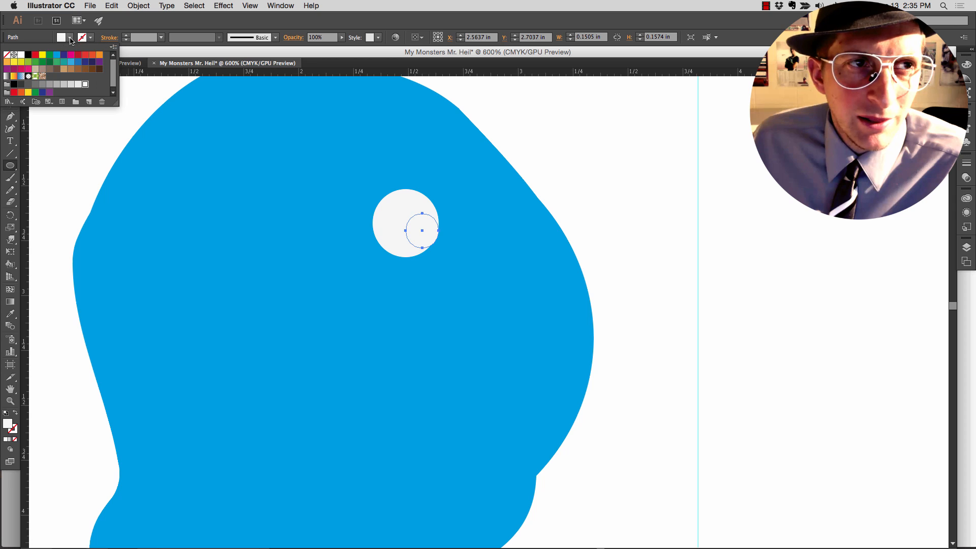
pyautogui.click(57, 56)
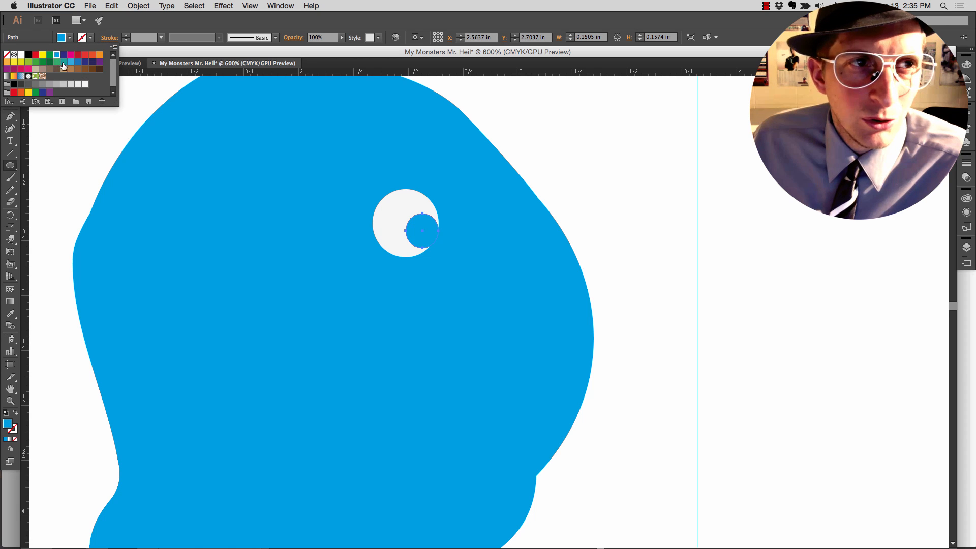
pyautogui.click(64, 55)
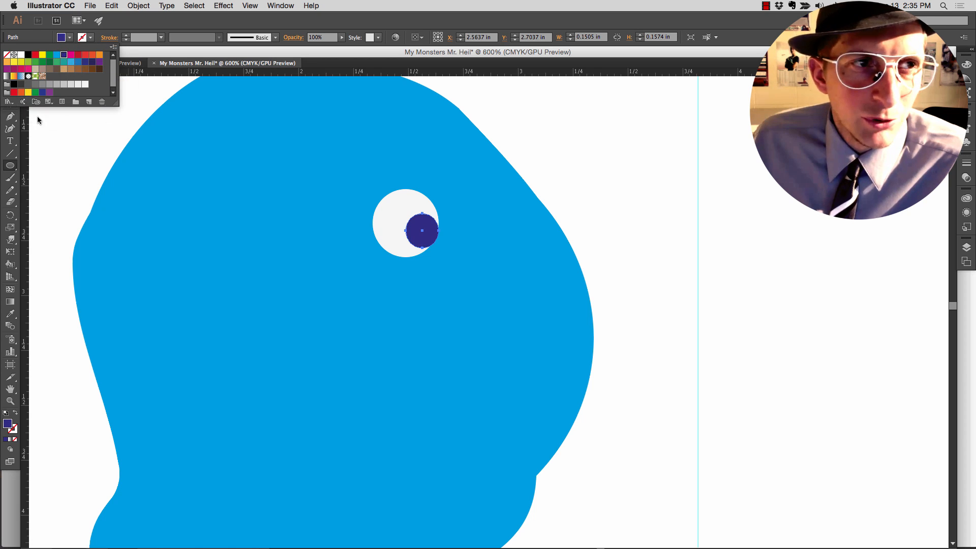
pyautogui.click(38, 116)
pyautogui.click(10, 67)
pyautogui.click(69, 108)
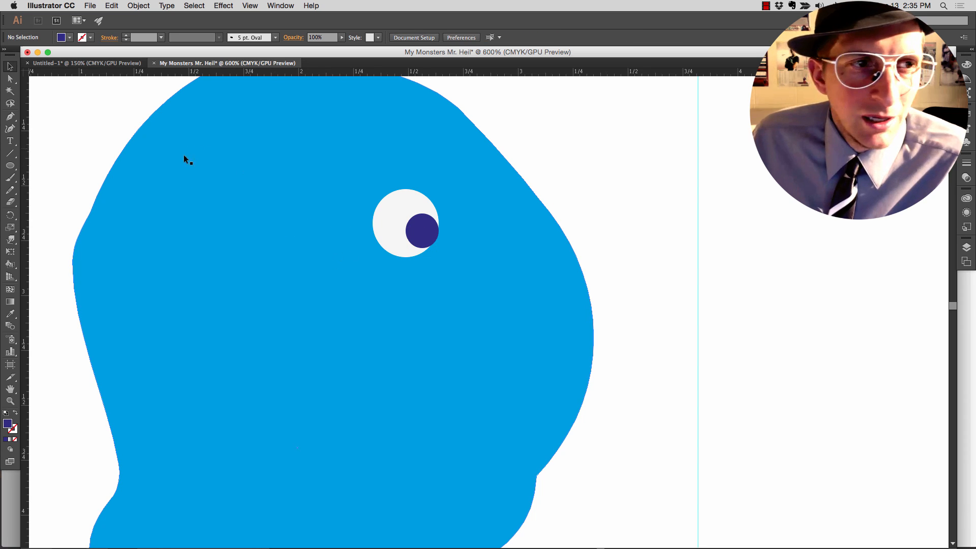
# - Set up the Paintbrush with a black stroke for painting the facial features
pyautogui.click(12, 154)
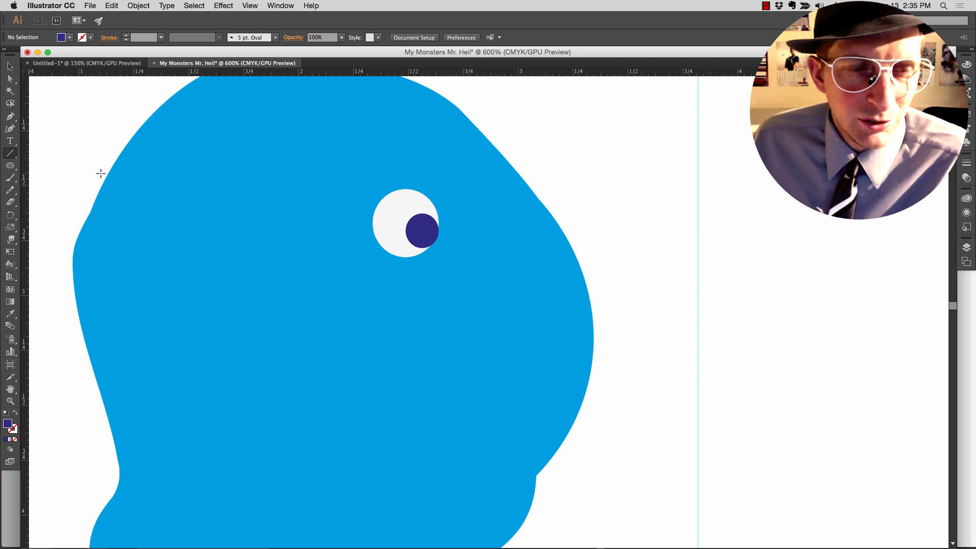
pyautogui.press('b')
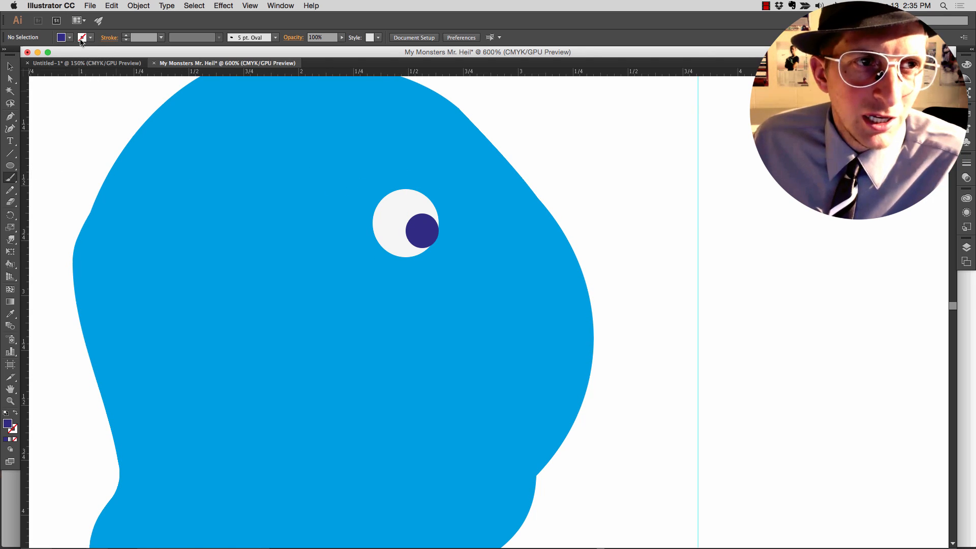
pyautogui.click(64, 39)
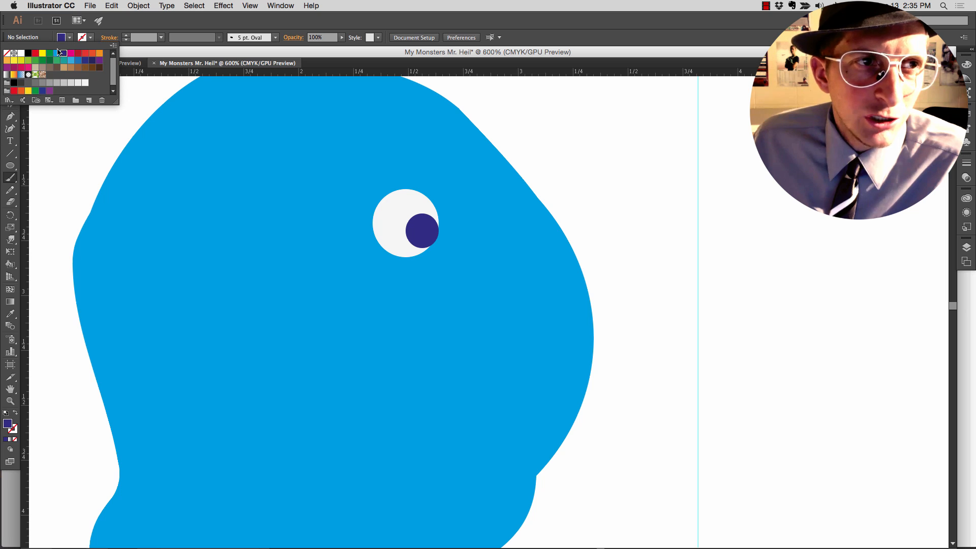
pyautogui.click(84, 38)
pyautogui.click(84, 39)
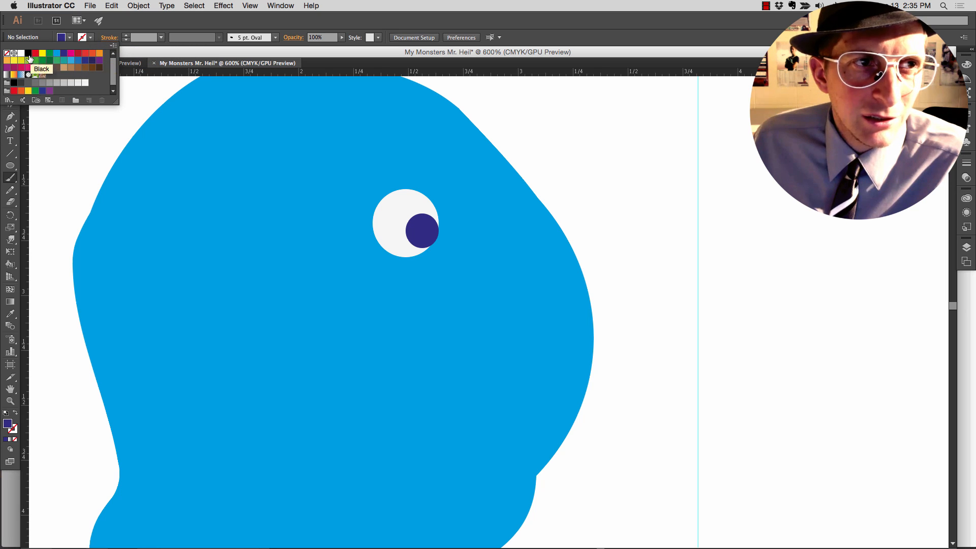
pyautogui.click(65, 56)
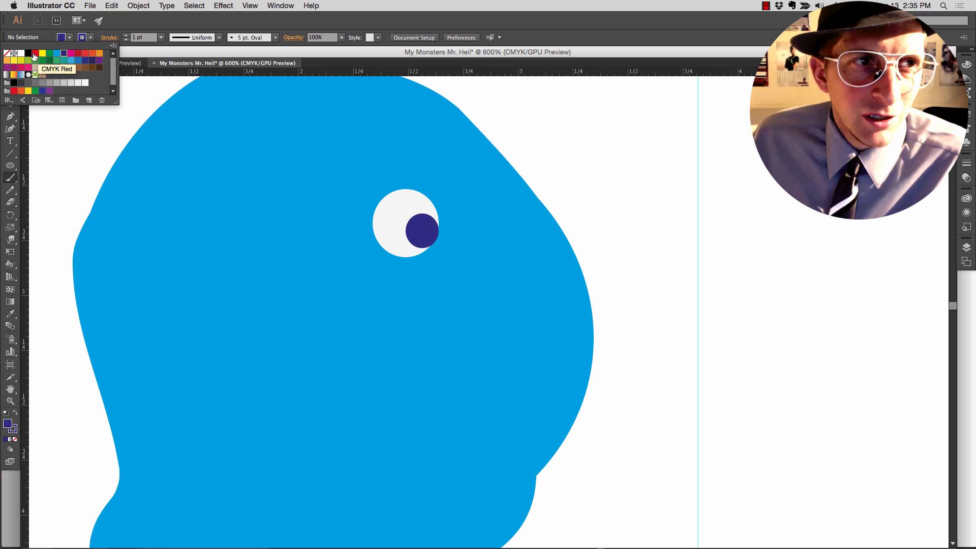
pyautogui.click(29, 53)
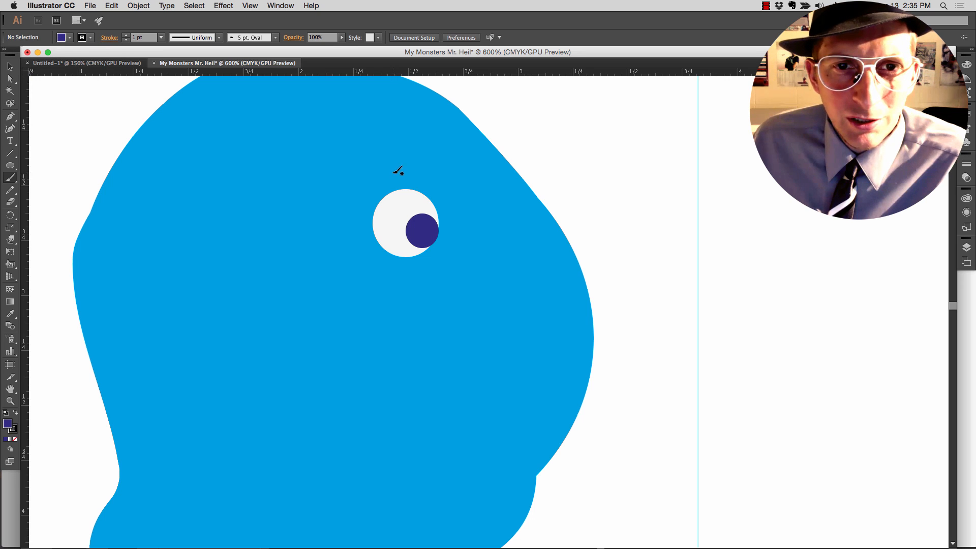
# - Try a slanted and an arched black eyebrow stroke above the eye, undoing each one
pyautogui.moveTo(391, 172); pyautogui.dragTo(464, 224)
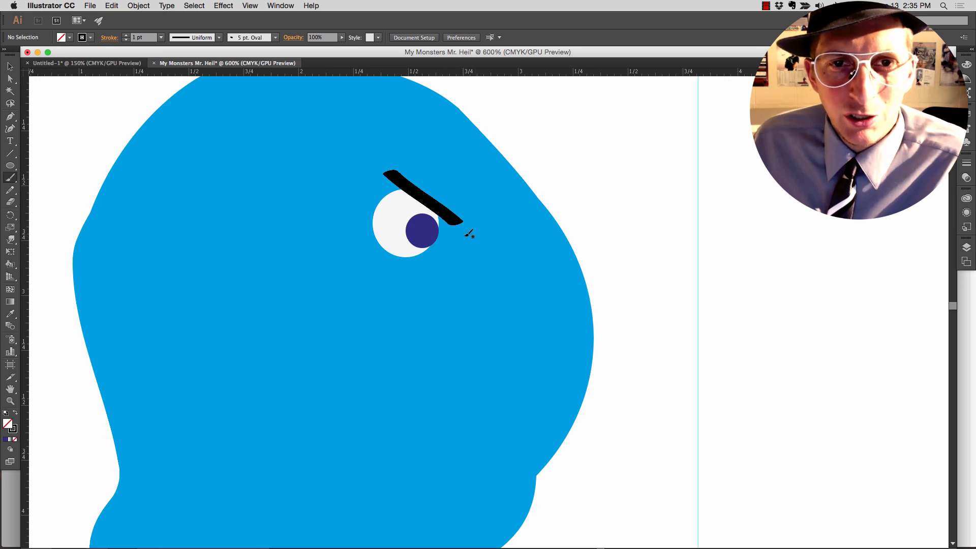
pyautogui.press('super+z')
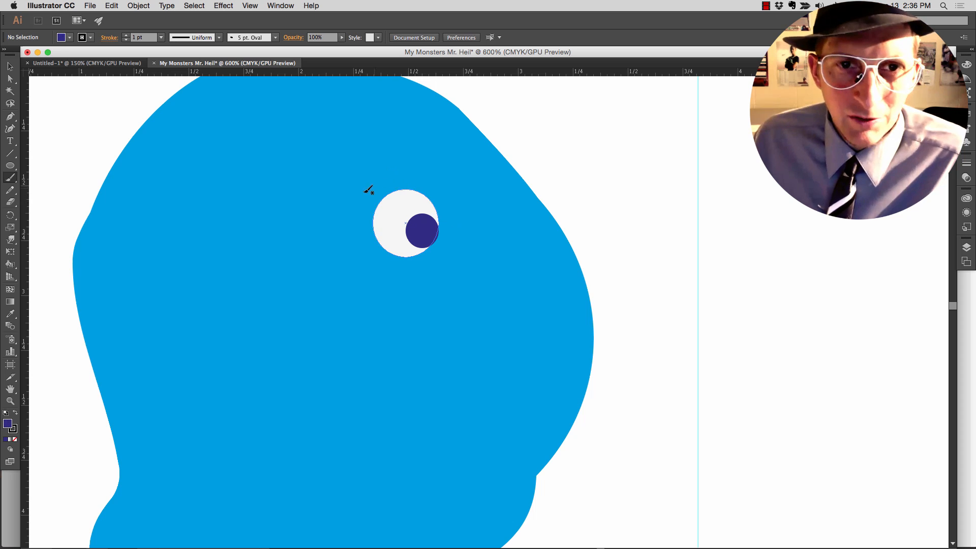
pyautogui.moveTo(356, 197)
pyautogui.mouseDown()
pyautogui.moveTo(428, 162)
pyautogui.moveTo(452, 213)
pyautogui.mouseUp()
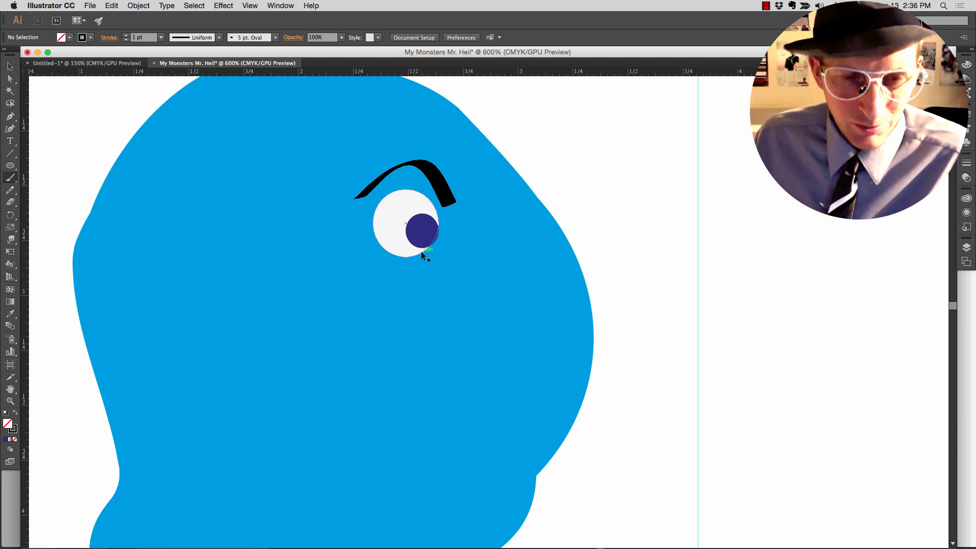
pyautogui.press('super+z')
# - Paint a thick, flat black eyebrow across the top edge of the eye and leave nothing selected
pyautogui.moveTo(356, 197)
pyautogui.mouseDown()
pyautogui.moveTo(440, 203)
pyautogui.moveTo(358, 187)
pyautogui.moveTo(432, 196)
pyautogui.moveTo(366, 192)
pyautogui.moveTo(388, 188)
pyautogui.moveTo(368, 184)
pyautogui.moveTo(428, 186)
pyautogui.mouseUp()
pyautogui.scroll(-5, 459, 241)
pyautogui.scroll(5, 460, 242)
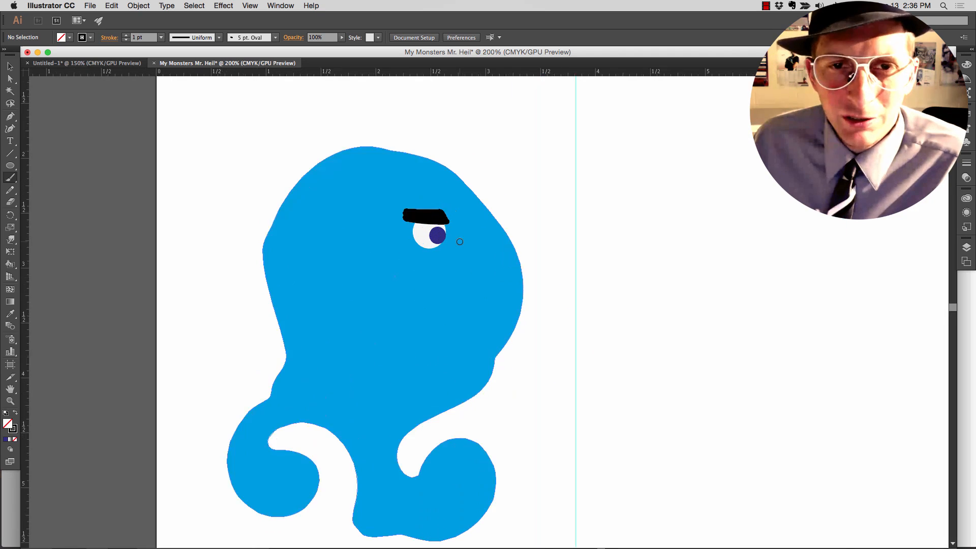
pyautogui.press('v')
pyautogui.click(412, 274)
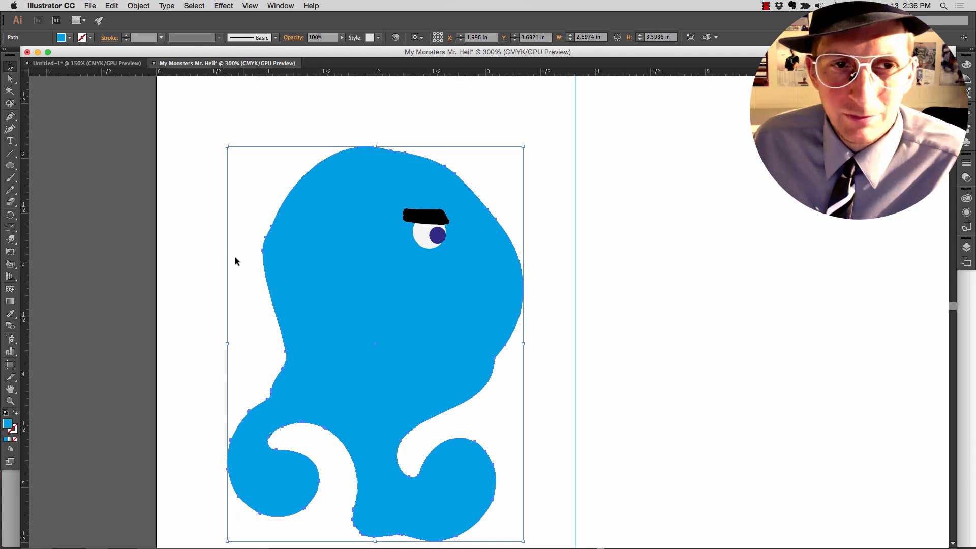
pyautogui.click(216, 255)
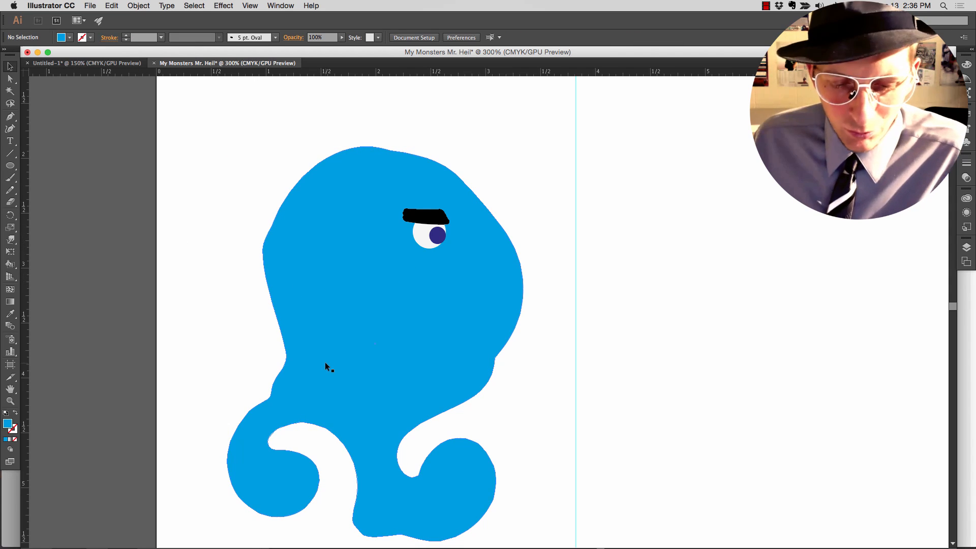
# - Paint a curved smile with a short cheek crease on the lower head using the Paintbrush with a black stroke
pyautogui.press('b')
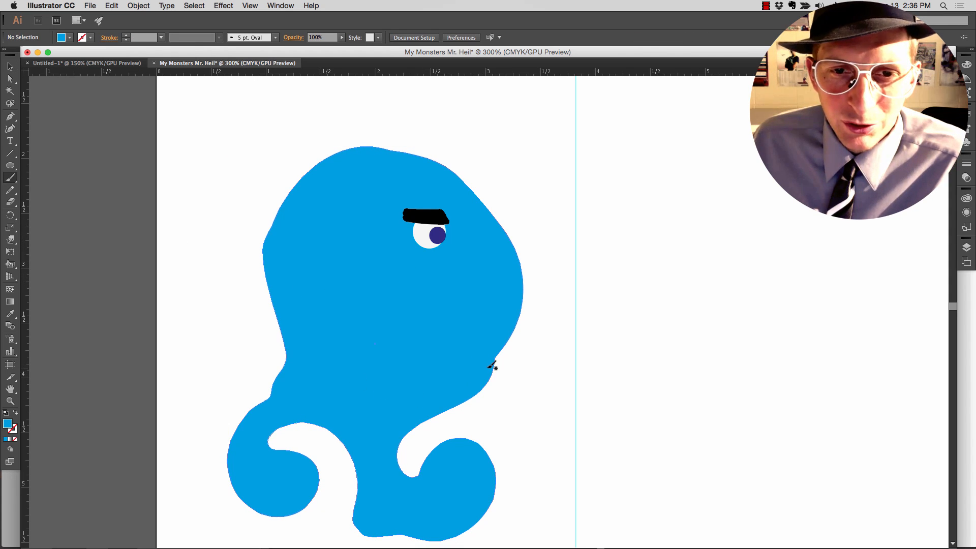
pyautogui.hotkey('shift', 'x')
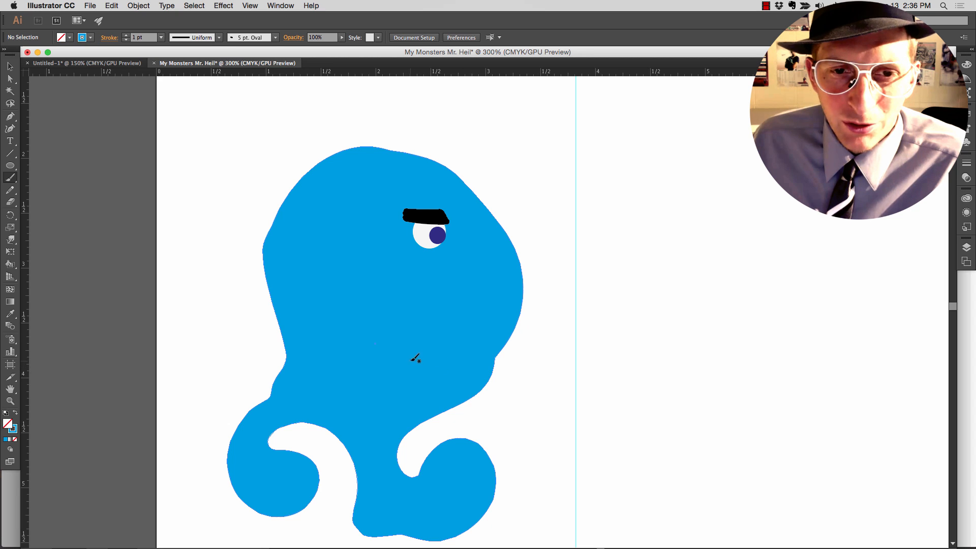
pyautogui.click(89, 39)
pyautogui.click(28, 54)
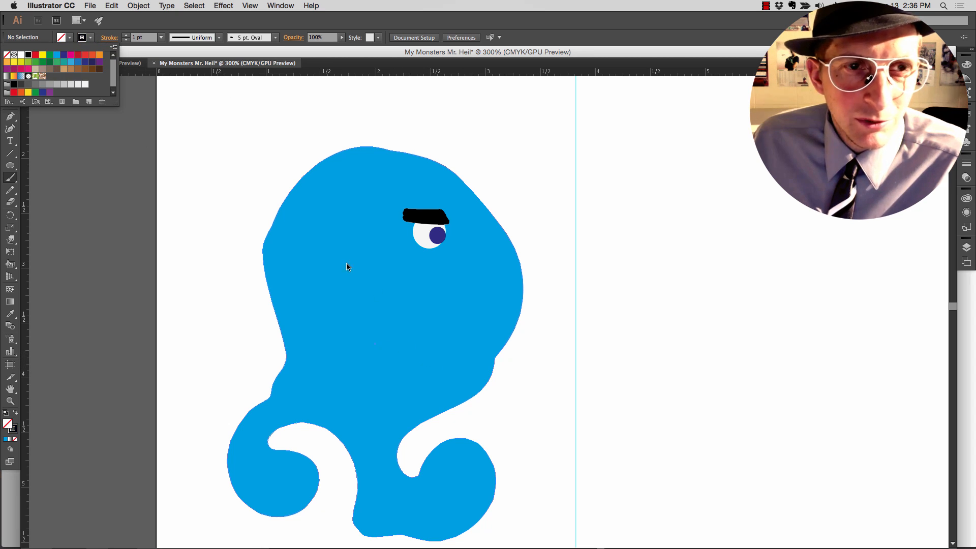
pyautogui.click(449, 368)
pyautogui.moveTo(452, 373); pyautogui.dragTo(399, 362)
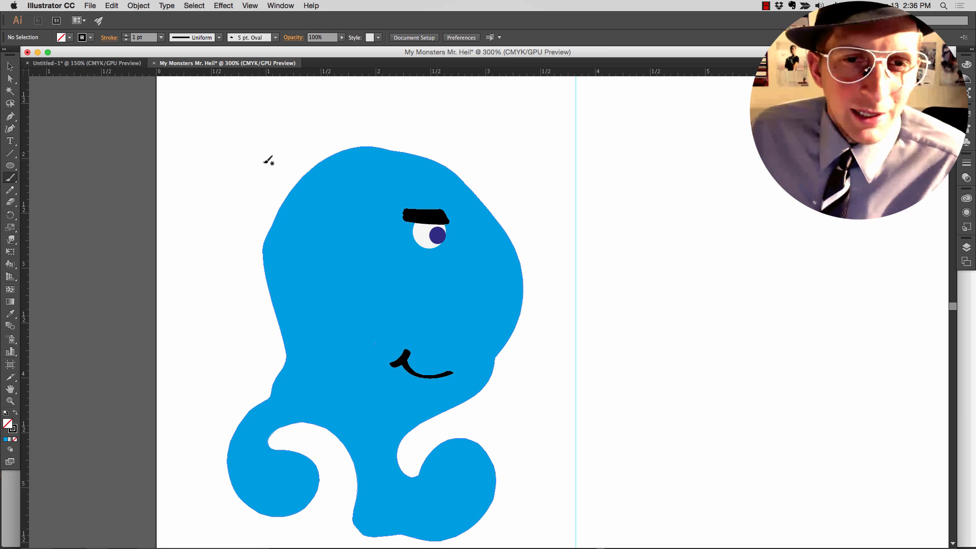
# - Scribble a small black tuft of hair on the head's upper-left edge with the 5 pt. Oval brush
pyautogui.scroll(1, 268, 162)
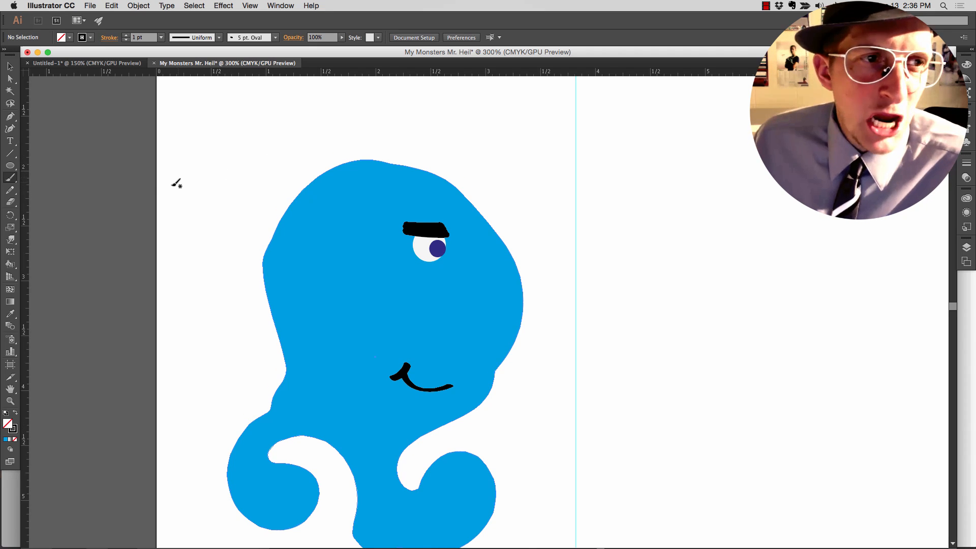
pyautogui.hscroll(1, 157, 187)
pyautogui.moveTo(277, 245)
pyautogui.mouseDown()
pyautogui.moveTo(253, 255)
pyautogui.moveTo(290, 209)
pyautogui.moveTo(287, 241)
pyautogui.mouseUp()
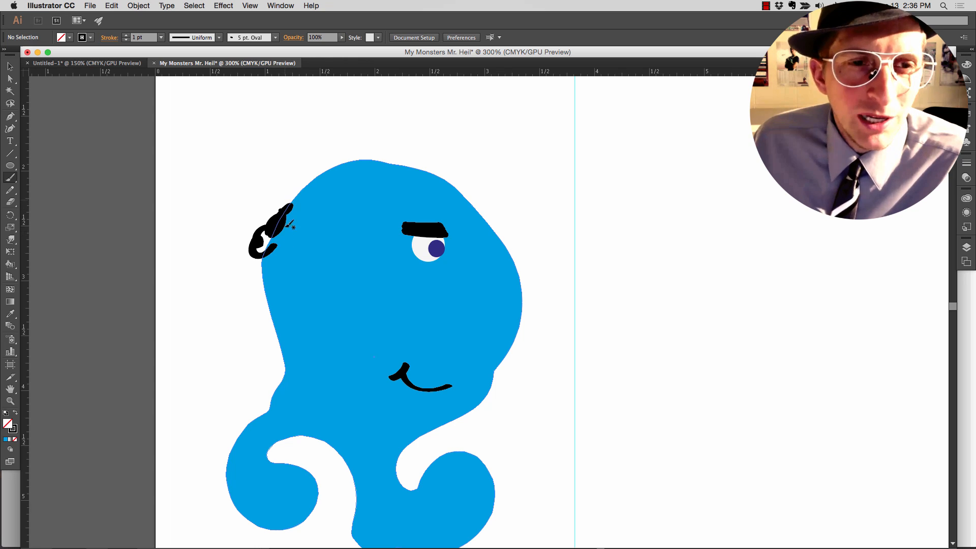
# - Paint thick, bumpy black hair over the tuft and up the head's upper-left edge with the 15 pt. Round brush
pyautogui.hscroll(1, 275, 153)
pyautogui.click(257, 38)
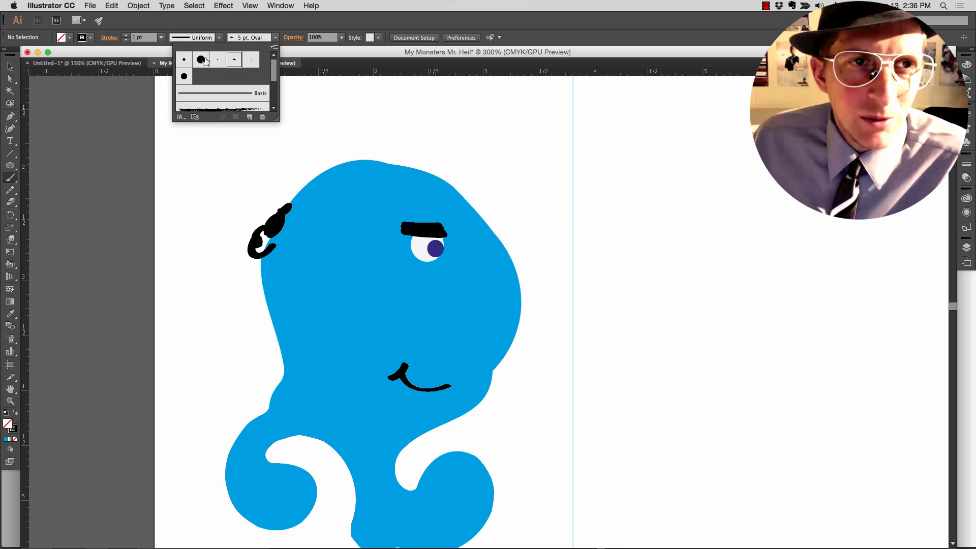
pyautogui.click(202, 60)
pyautogui.click(276, 215)
pyautogui.moveTo(274, 223)
pyautogui.mouseDown()
pyautogui.moveTo(261, 239)
pyautogui.moveTo(387, 124)
pyautogui.moveTo(400, 124)
pyautogui.moveTo(442, 56)
pyautogui.moveTo(416, 96)
pyautogui.mouseUp()
pyautogui.press('super+z')
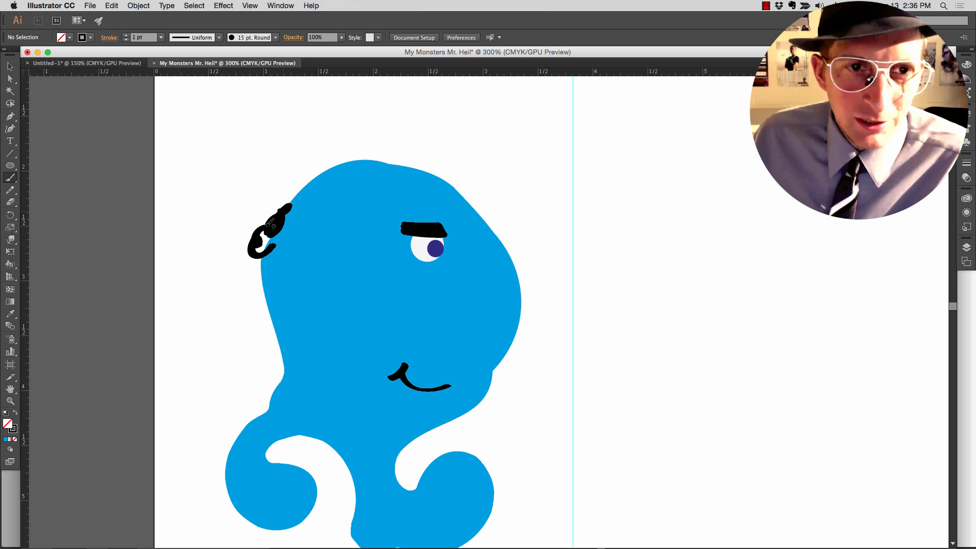
pyautogui.moveTo(272, 223)
pyautogui.mouseDown()
pyautogui.moveTo(272, 247)
pyautogui.moveTo(276, 214)
pyautogui.moveTo(262, 219)
pyautogui.moveTo(283, 222)
pyautogui.moveTo(337, 152)
pyautogui.mouseUp()
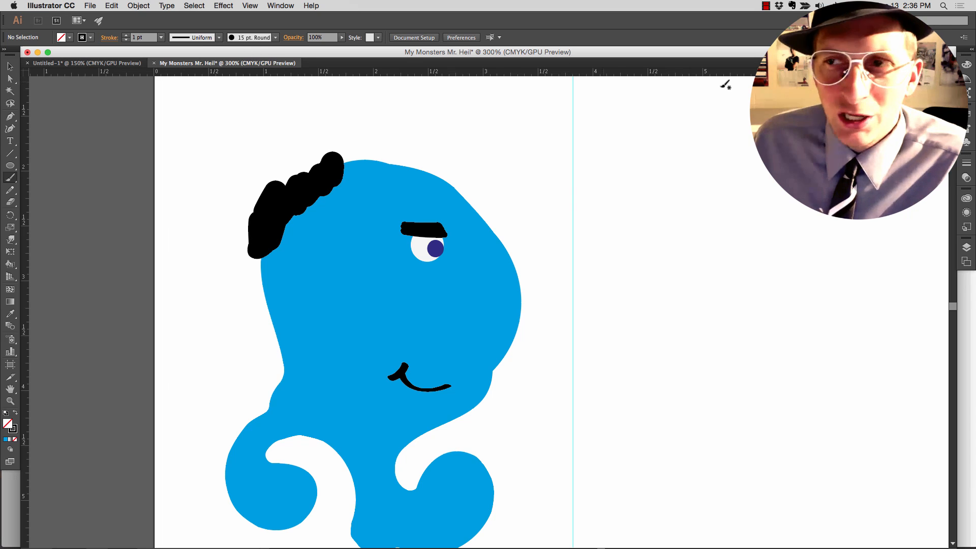
# - Float the Brushes panel beside the monster, open the Artistic_ChalkCharcoalPencil brush library and place it clear of the drawing
pyautogui.click(967, 131)
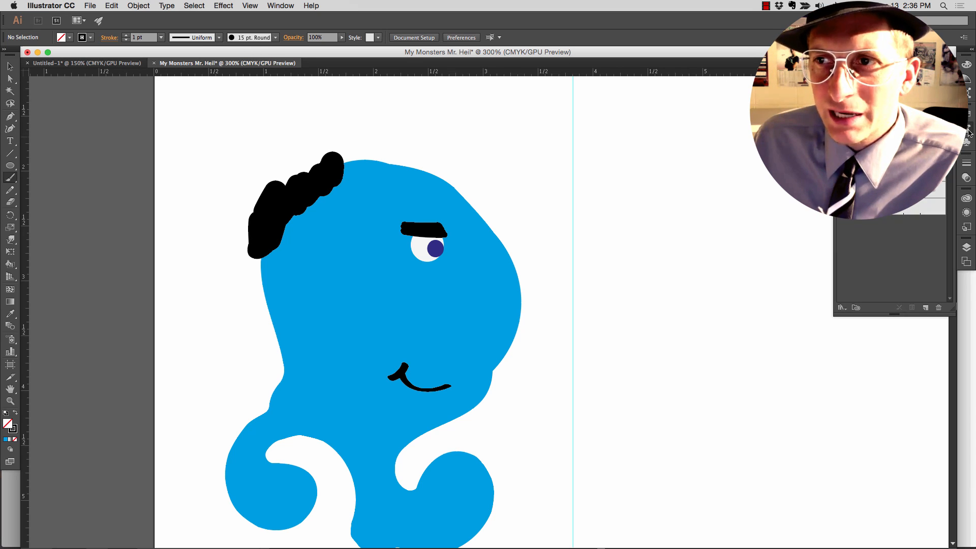
pyautogui.moveTo(878, 106)
pyautogui.mouseDown()
pyautogui.moveTo(880, 124)
pyautogui.moveTo(811, 303)
pyautogui.moveTo(827, 316)
pyautogui.mouseUp()
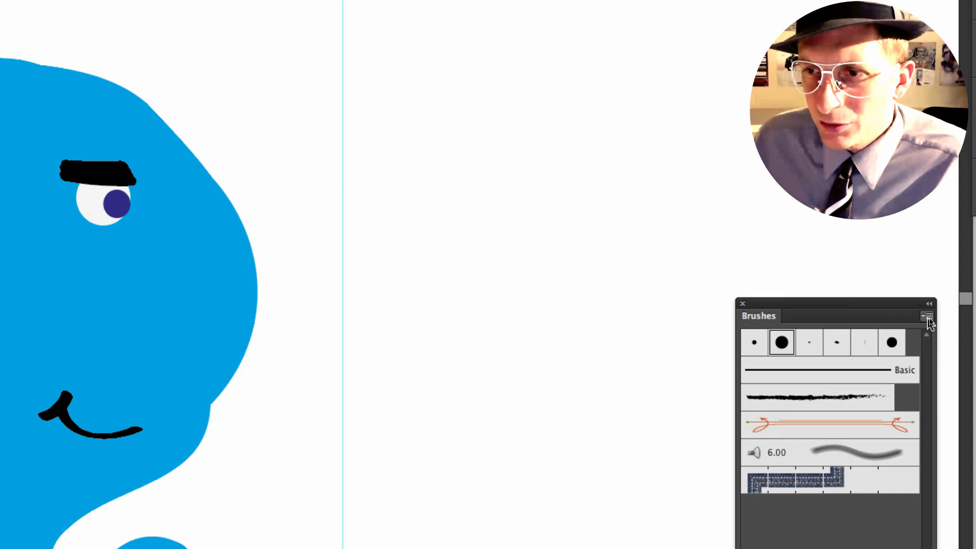
pyautogui.click(930, 317)
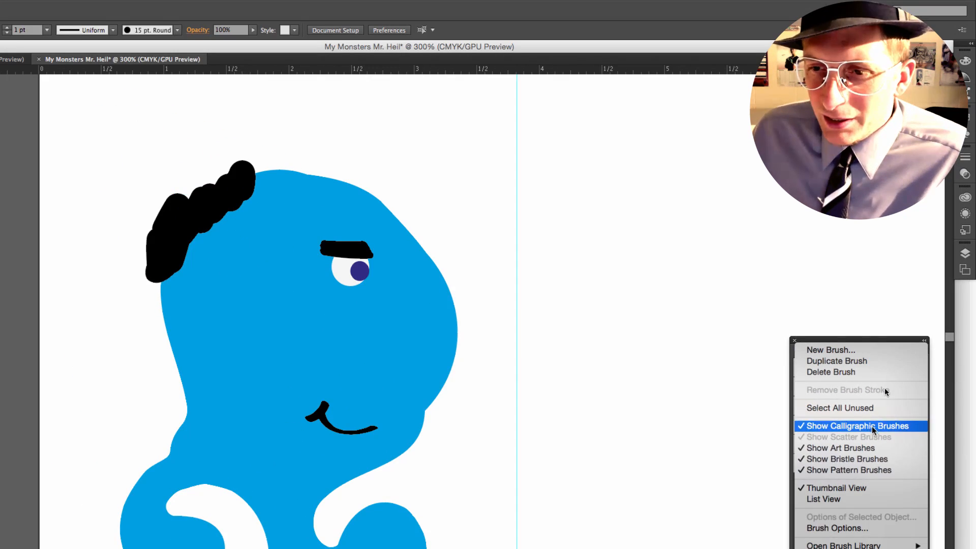
pyautogui.moveTo(856, 545)
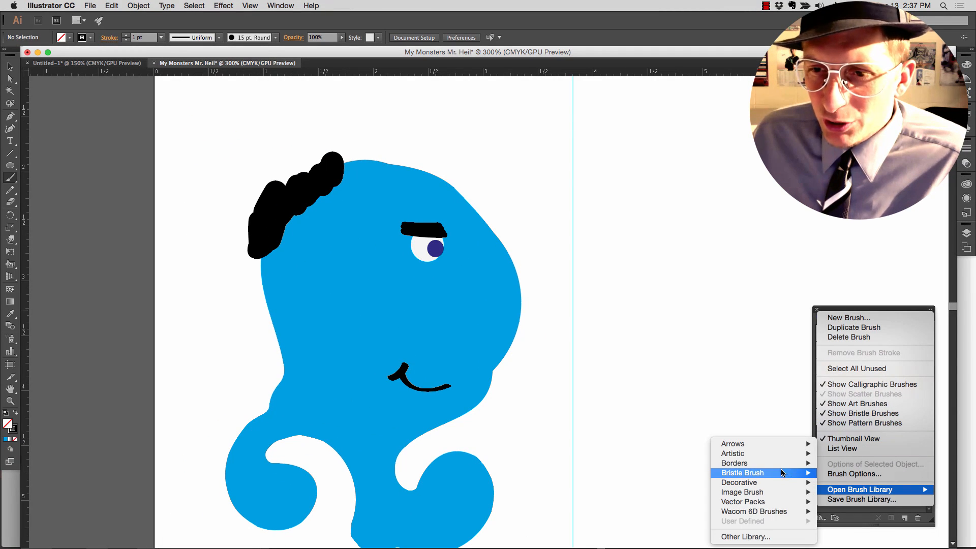
pyautogui.moveTo(776, 453)
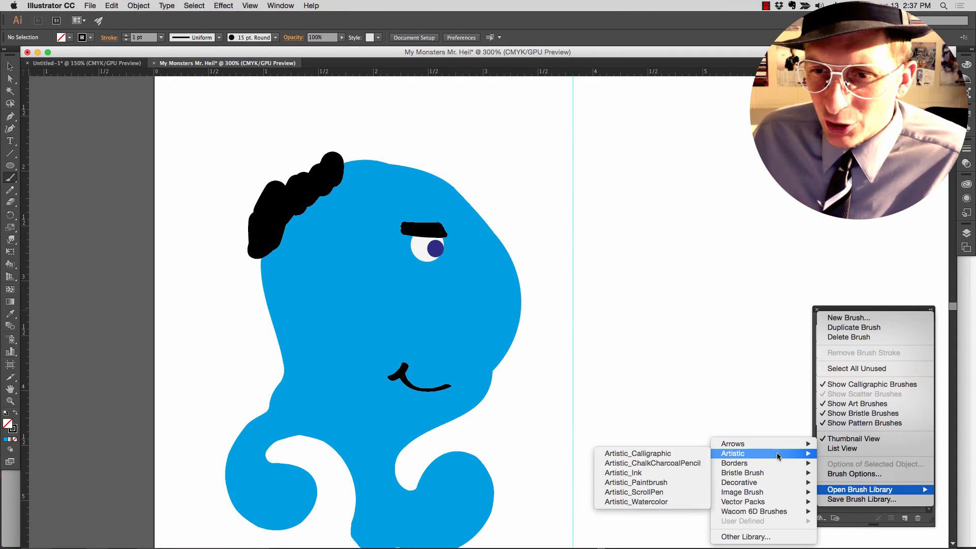
pyautogui.click(677, 466)
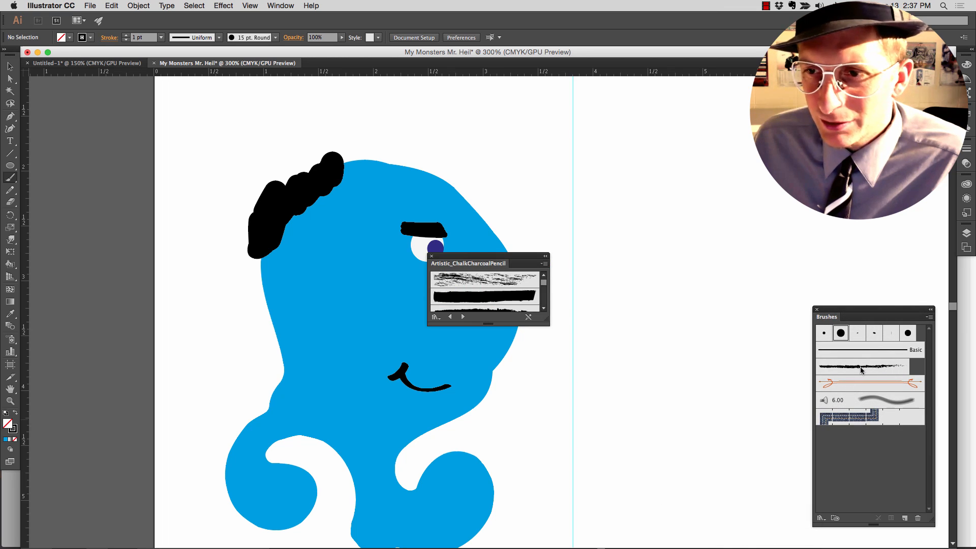
pyautogui.moveTo(527, 258); pyautogui.dragTo(642, 349)
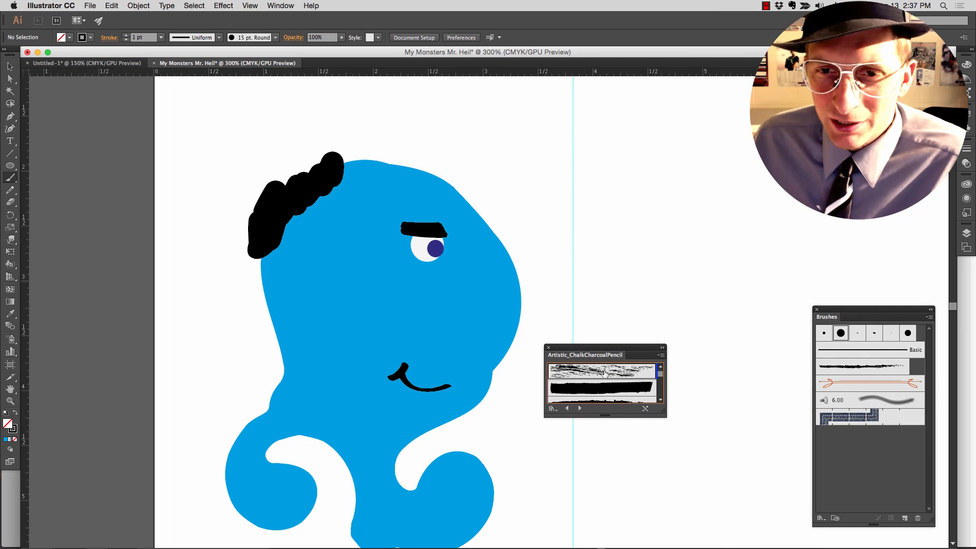
# - Add three chalk and charcoal brushes to the document and paint a rough hair stroke across the top of the head with the last one
pyautogui.click(613, 374)
pyautogui.click(594, 391)
pyautogui.scroll(-2, 595, 389)
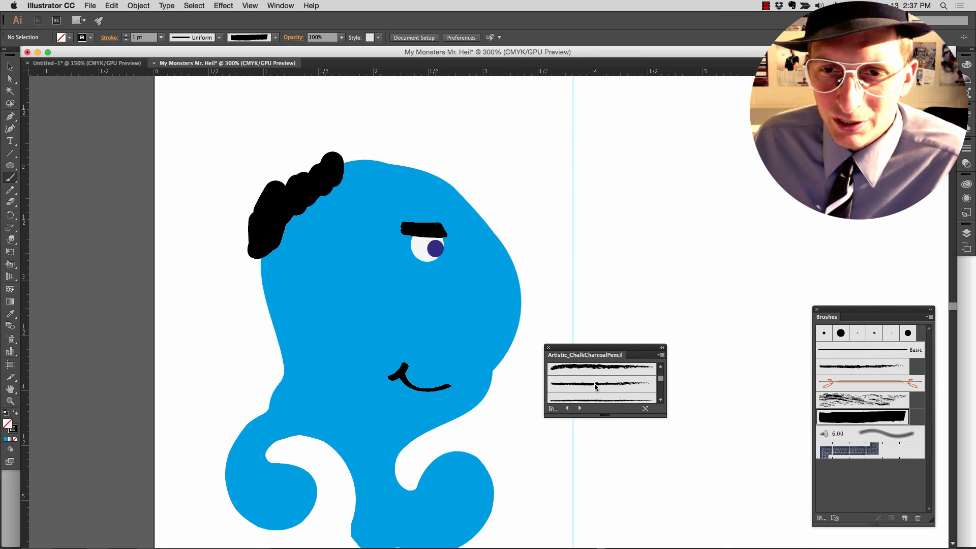
pyautogui.click(598, 370)
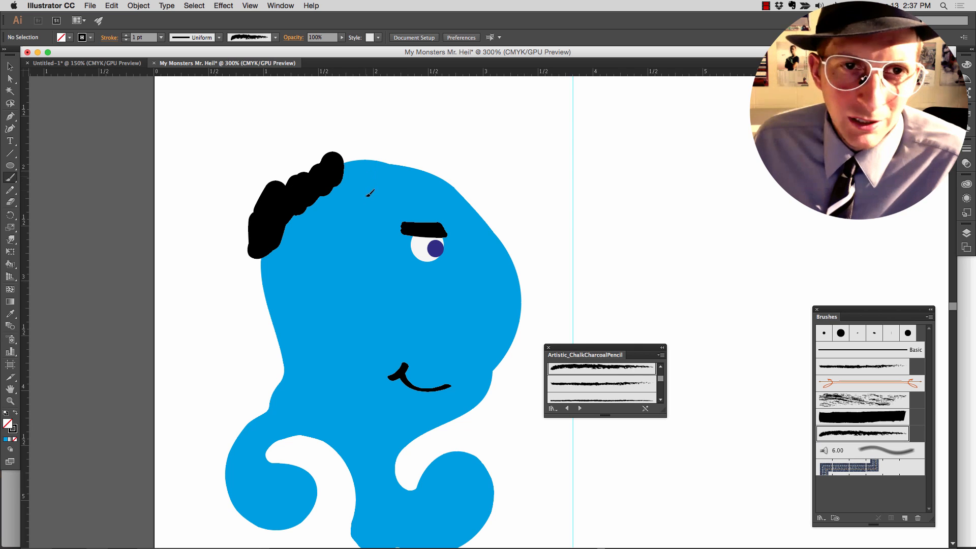
pyautogui.moveTo(356, 154)
pyautogui.mouseDown()
pyautogui.moveTo(372, 175)
pyautogui.moveTo(371, 159)
pyautogui.moveTo(412, 168)
pyautogui.mouseUp()
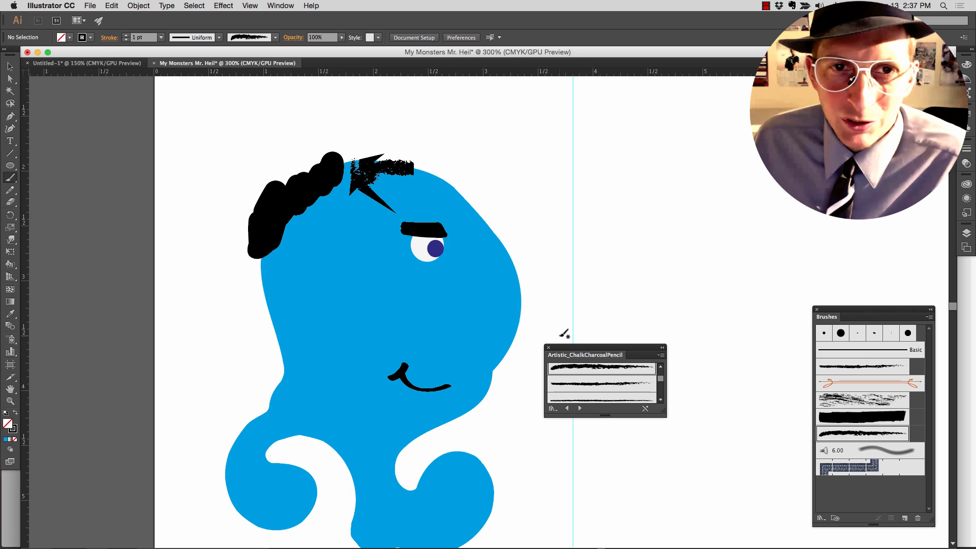
# - Undo the rough hair strokes, add a thicker charcoal brush from the library, and paint solid black hair across the top of the head
pyautogui.press('super+z')
pyautogui.press('super+z')
pyautogui.press('super+z')
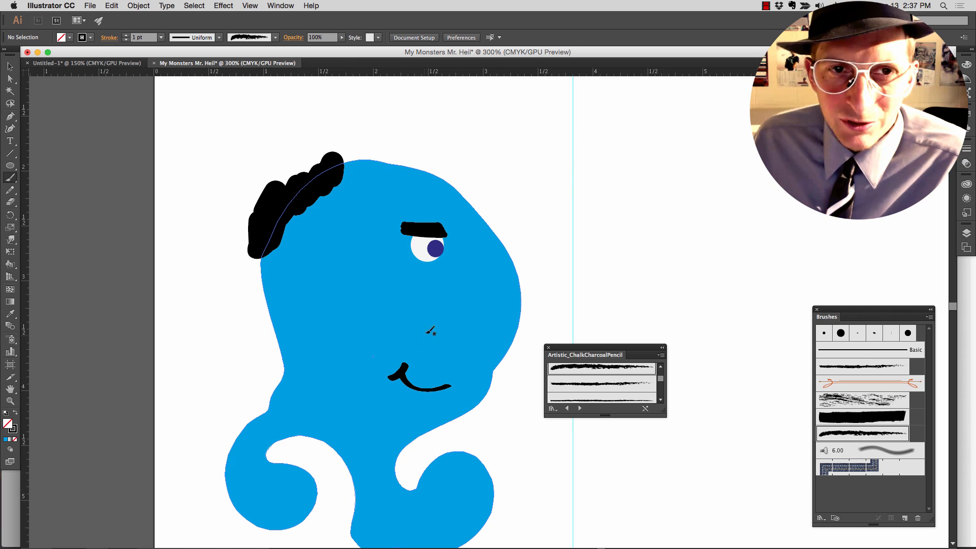
pyautogui.scroll(2, 596, 383)
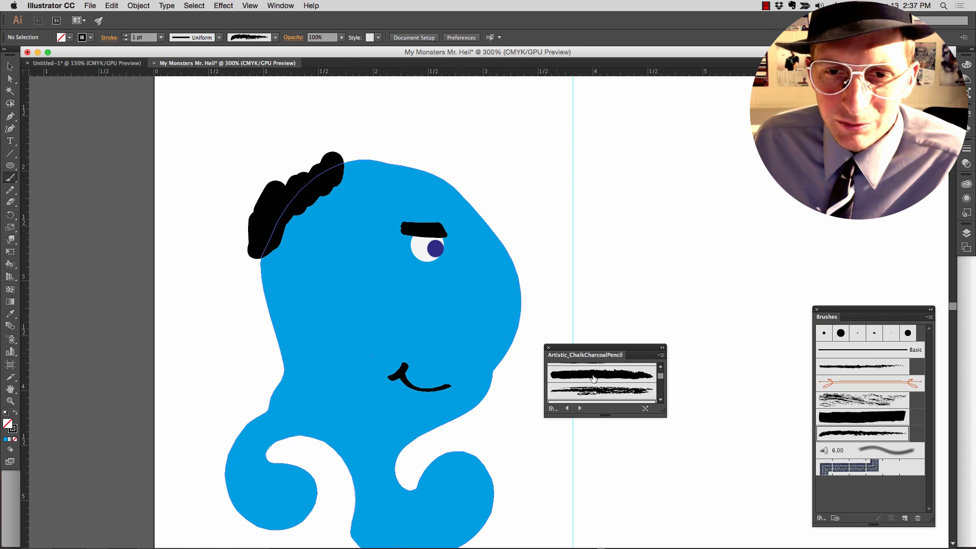
pyautogui.click(592, 376)
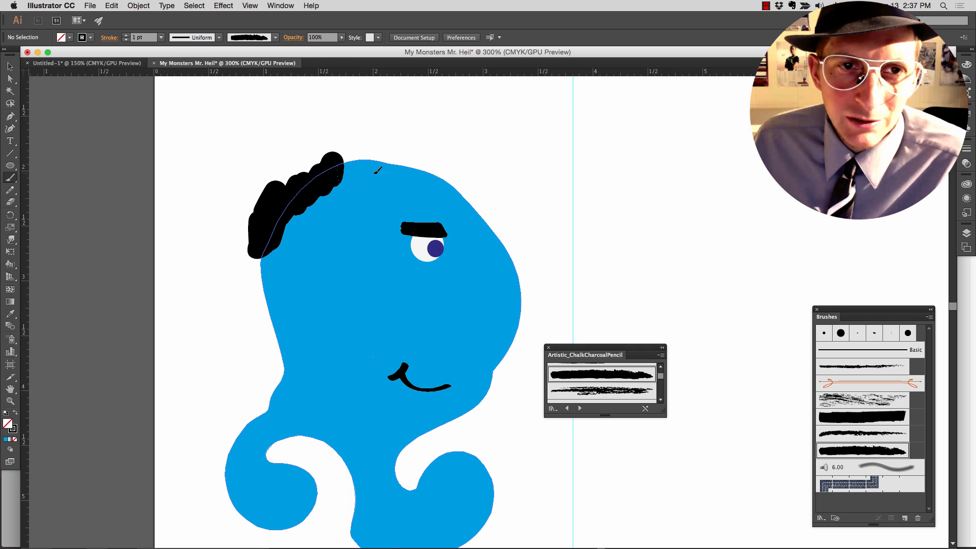
pyautogui.moveTo(410, 177); pyautogui.dragTo(371, 176)
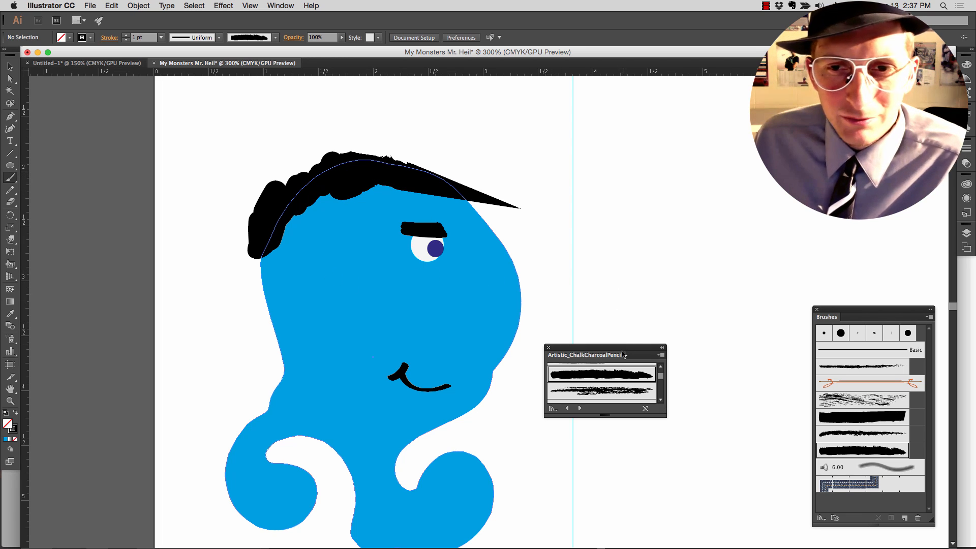
# - Move the Artistic_ChalkCharcoalPencil library over the Brushes panel, clear of the drawing area
pyautogui.moveTo(622, 354)
pyautogui.mouseDown()
pyautogui.moveTo(702, 376)
pyautogui.moveTo(830, 443)
pyautogui.mouseUp()
pyautogui.scroll(2, 534, 243)
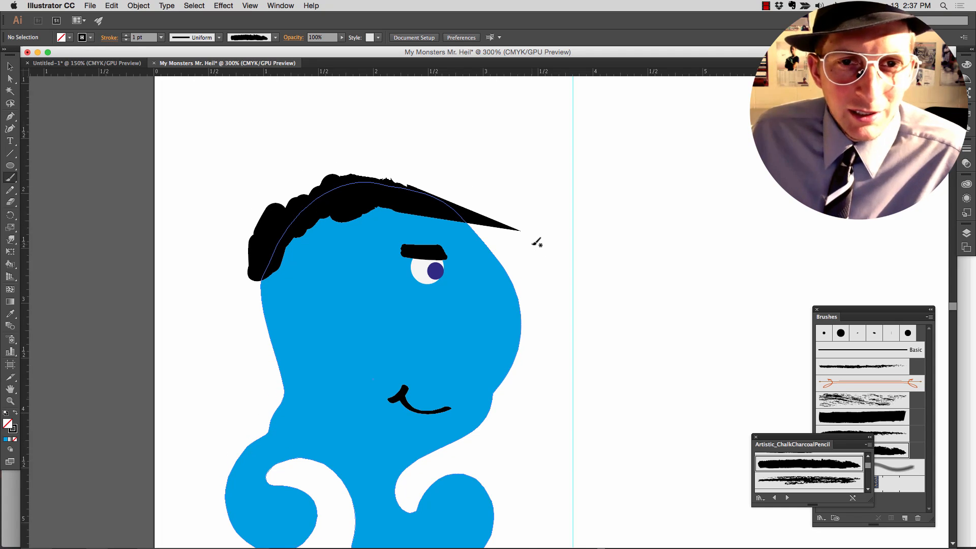
pyautogui.scroll(-5, 521, 234)
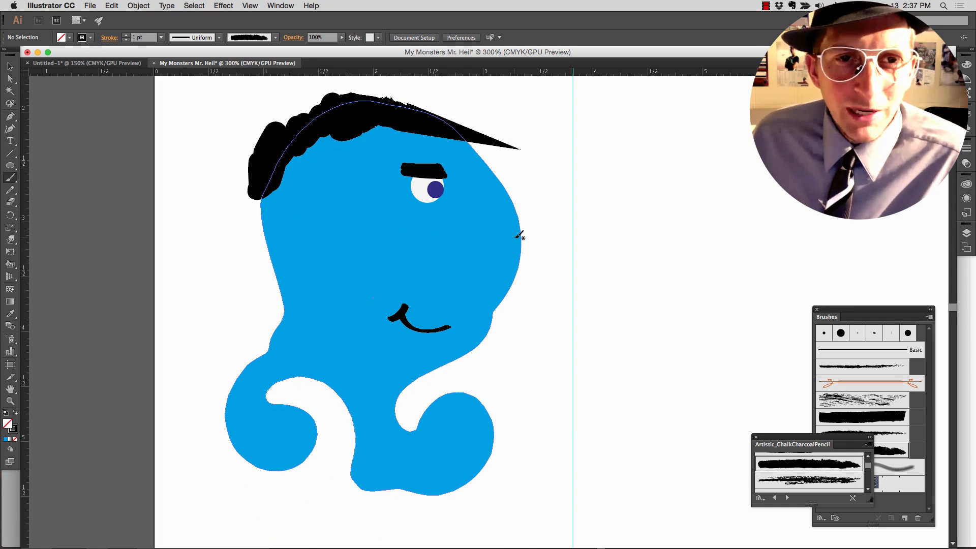
pyautogui.scroll(1, 520, 235)
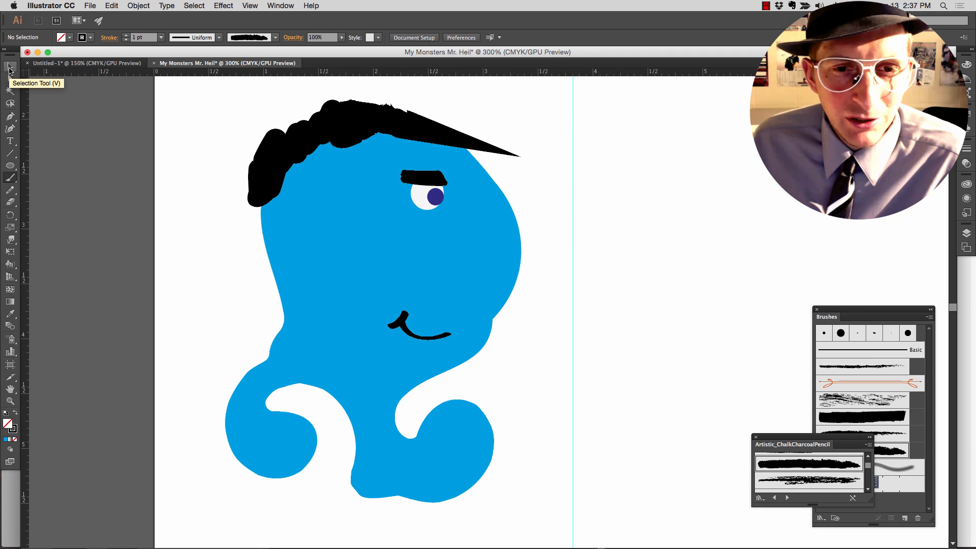
# - Draw an ellipse about 2.36 in wide and 2.66 in high in the upper part of the empty middle column
pyautogui.click(10, 67)
pyautogui.press('space')
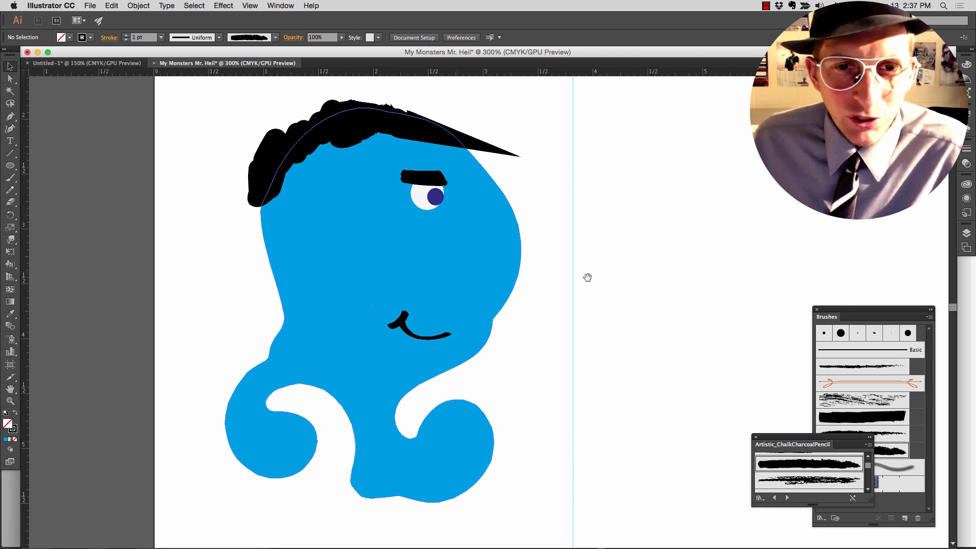
pyautogui.moveTo(689, 279); pyautogui.dragTo(278, 273)
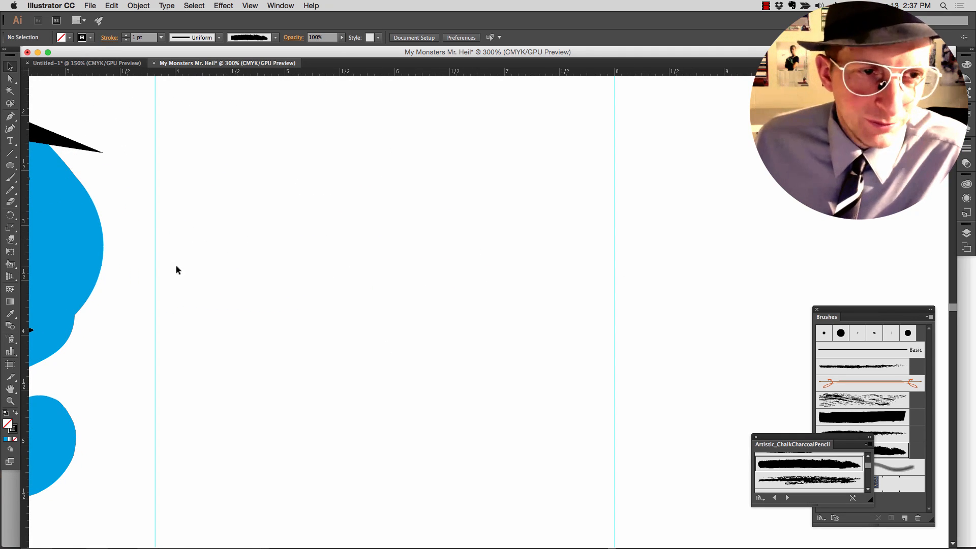
pyautogui.press('space')
pyautogui.moveTo(142, 254); pyautogui.dragTo(176, 263)
pyautogui.press('space')
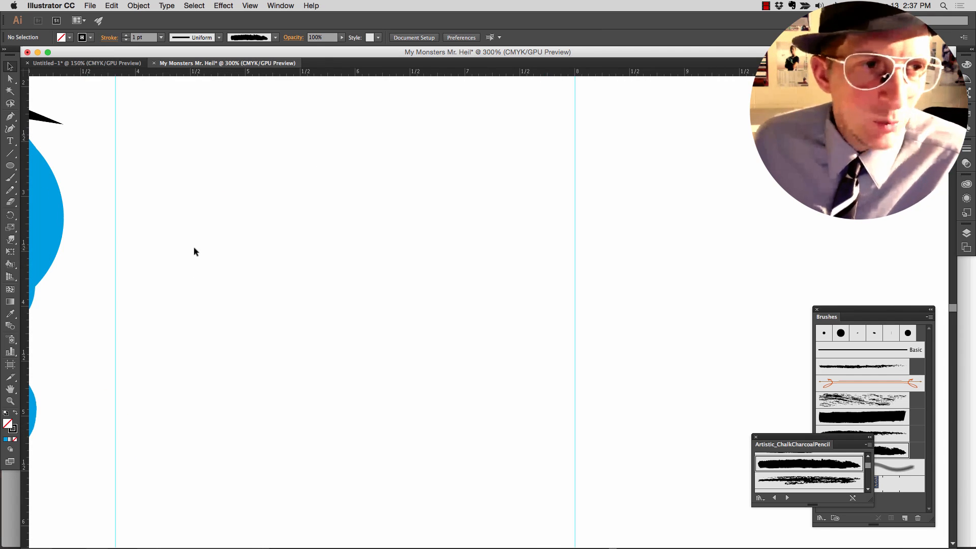
pyautogui.click(10, 165)
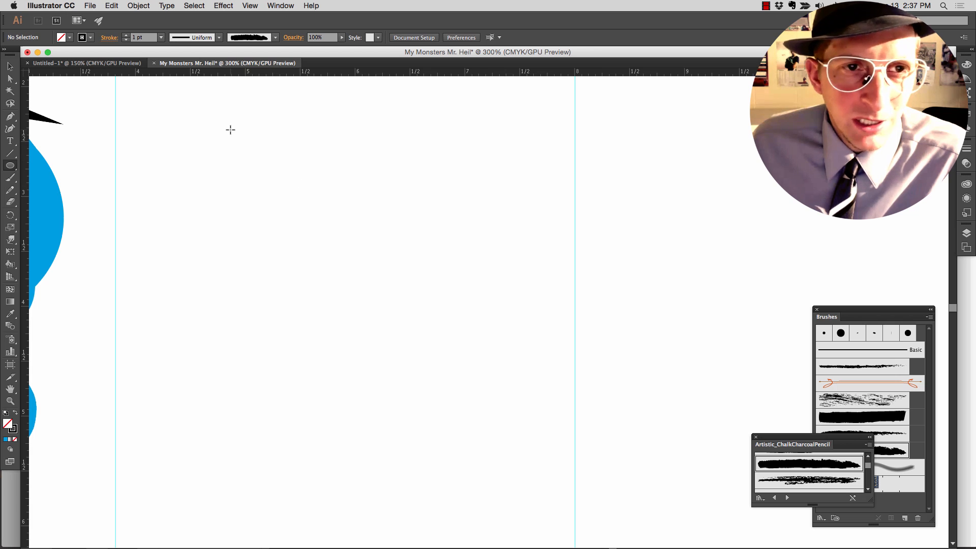
pyautogui.moveTo(230, 129); pyautogui.dragTo(489, 421)
# - Try several red and orange swatches on the ellipse and settle on the light orange fill
pyautogui.click(69, 38)
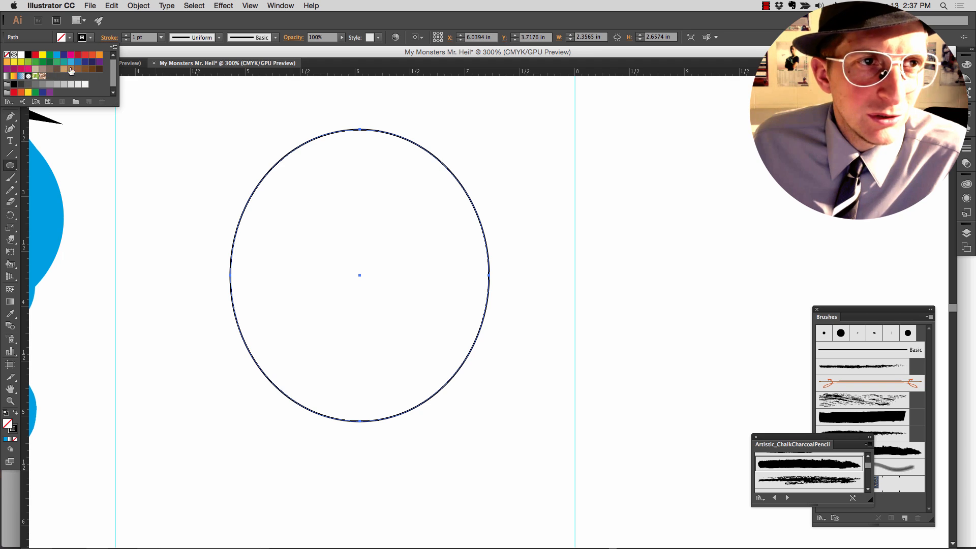
pyautogui.click(81, 56)
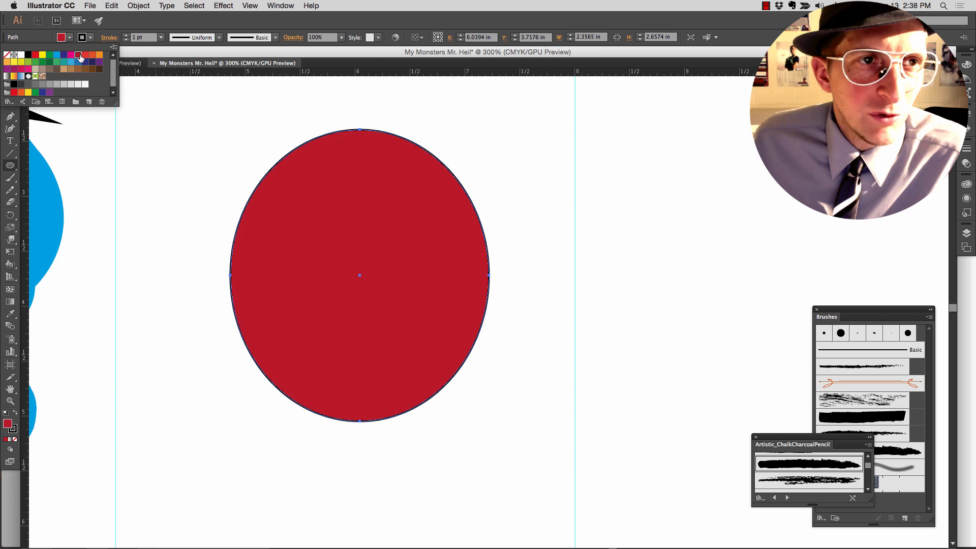
pyautogui.click(85, 54)
pyautogui.click(93, 56)
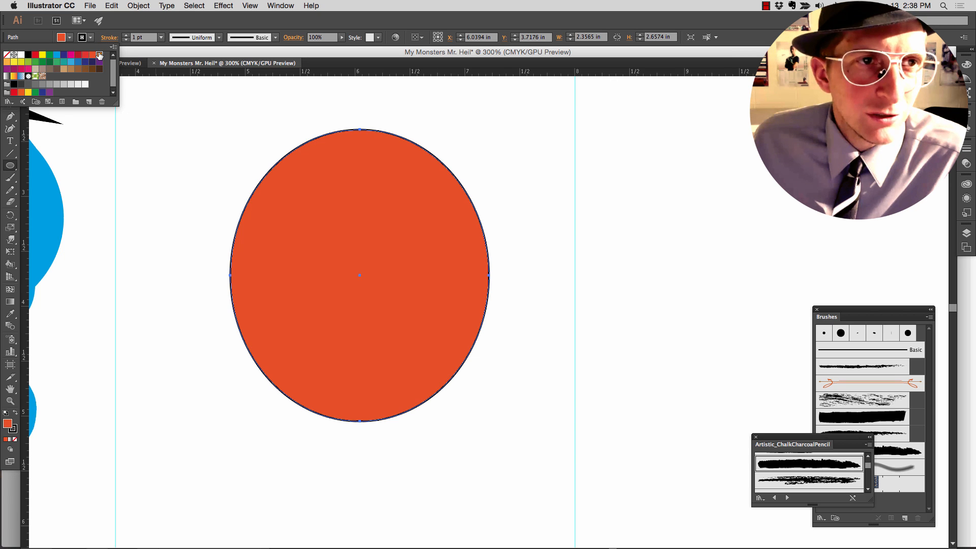
pyautogui.click(99, 55)
# - Set the orange ellipse's stroke to None
pyautogui.click(88, 40)
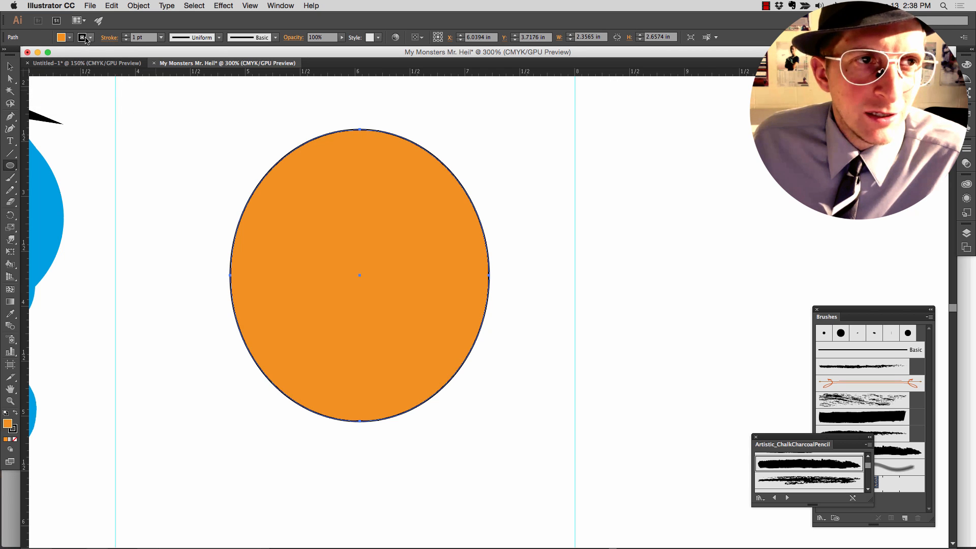
pyautogui.click(89, 38)
pyautogui.click(9, 57)
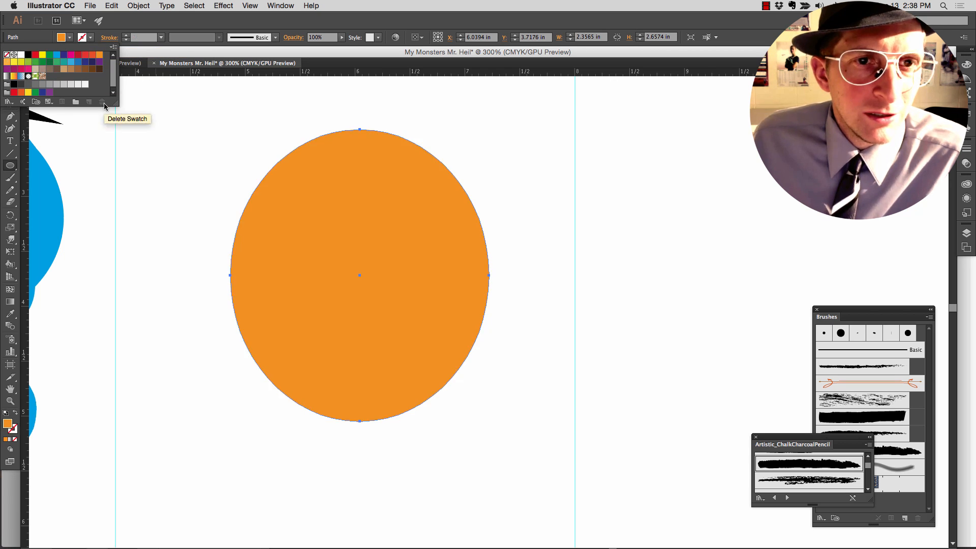
pyautogui.click(196, 163)
pyautogui.click(196, 163)
pyautogui.click(224, 192)
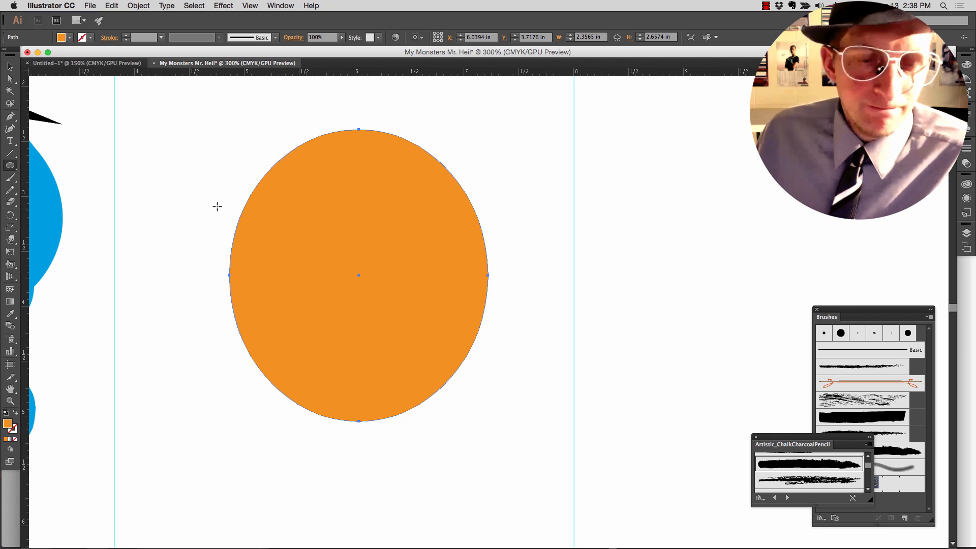
# - Bulge the orange ellipse's upper edge into three rounded lobes with the Bloat tool, making the left lobe wider
pyautogui.press('v')
pyautogui.click(207, 194)
pyautogui.click(283, 224)
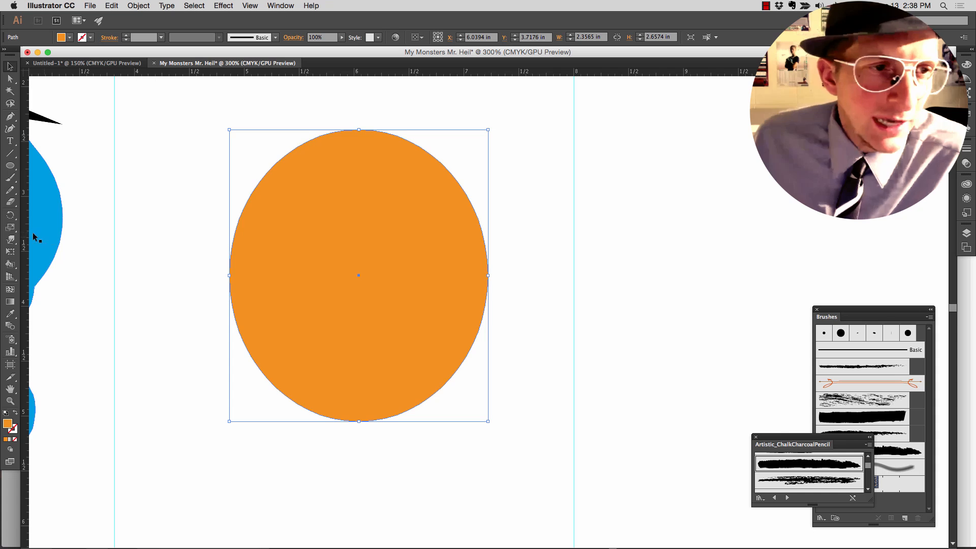
pyautogui.moveTo(11, 240)
pyautogui.mouseDown()
pyautogui.moveTo(56, 253)
pyautogui.moveTo(47, 290)
pyautogui.moveTo(61, 301)
pyautogui.mouseUp()
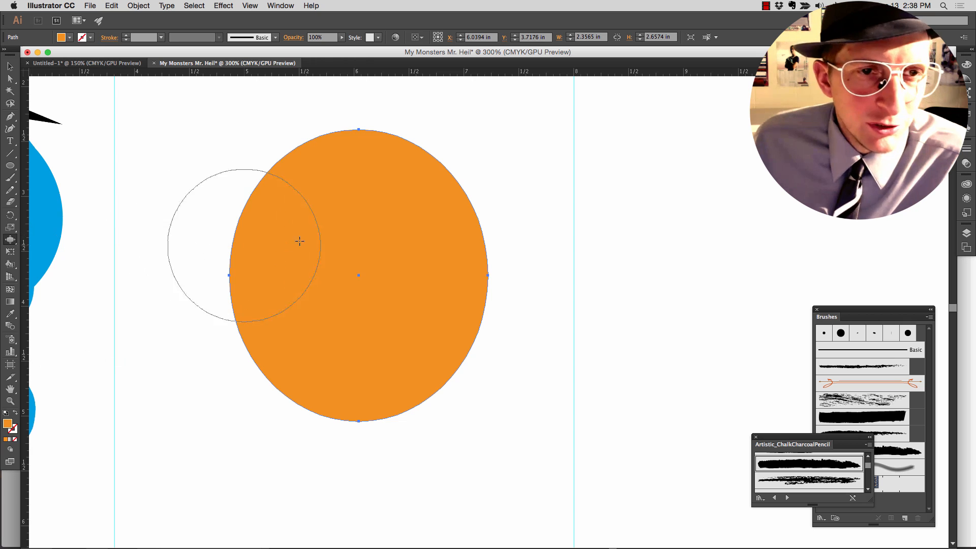
pyautogui.moveTo(303, 226); pyautogui.dragTo(275, 203)
pyautogui.moveTo(350, 194); pyautogui.dragTo(359, 164)
pyautogui.moveTo(423, 224); pyautogui.dragTo(473, 195)
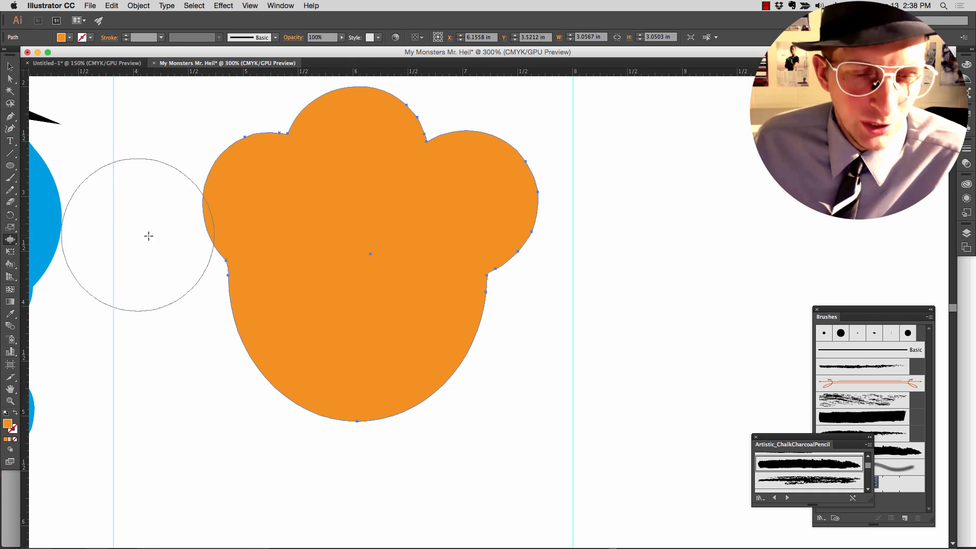
pyautogui.moveTo(287, 187)
pyautogui.mouseDown()
pyautogui.moveTo(245, 202)
pyautogui.moveTo(267, 207)
pyautogui.mouseUp()
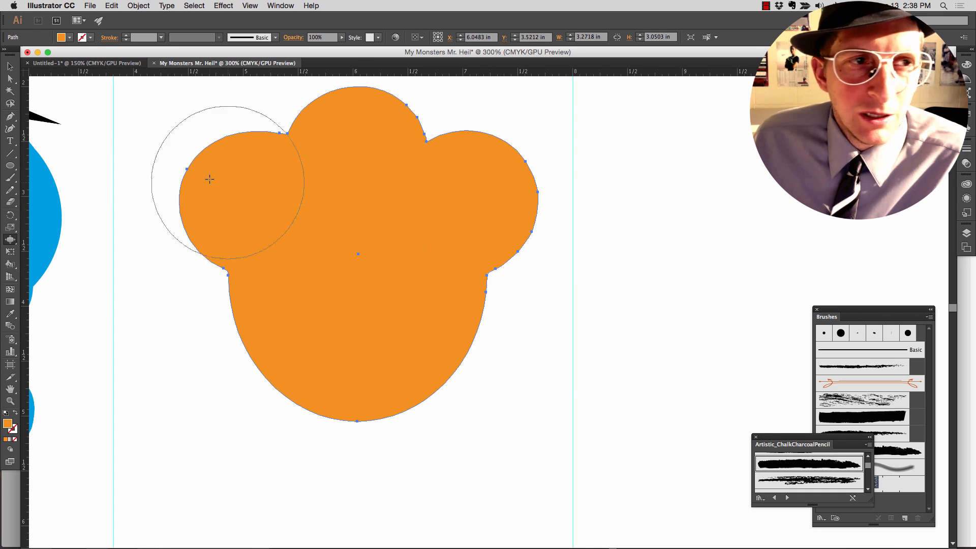
# - Try distorting the orange monster's bottom edge into large spikes, undoing each attempt
pyautogui.moveTo(10, 244); pyautogui.dragTo(43, 292)
pyautogui.moveTo(353, 380)
pyautogui.mouseDown()
pyautogui.moveTo(369, 377)
pyautogui.moveTo(342, 390)
pyautogui.moveTo(362, 385)
pyautogui.moveTo(348, 355)
pyautogui.moveTo(394, 366)
pyautogui.mouseUp()
pyautogui.press('super+z')
pyautogui.moveTo(298, 363); pyautogui.dragTo(301, 366)
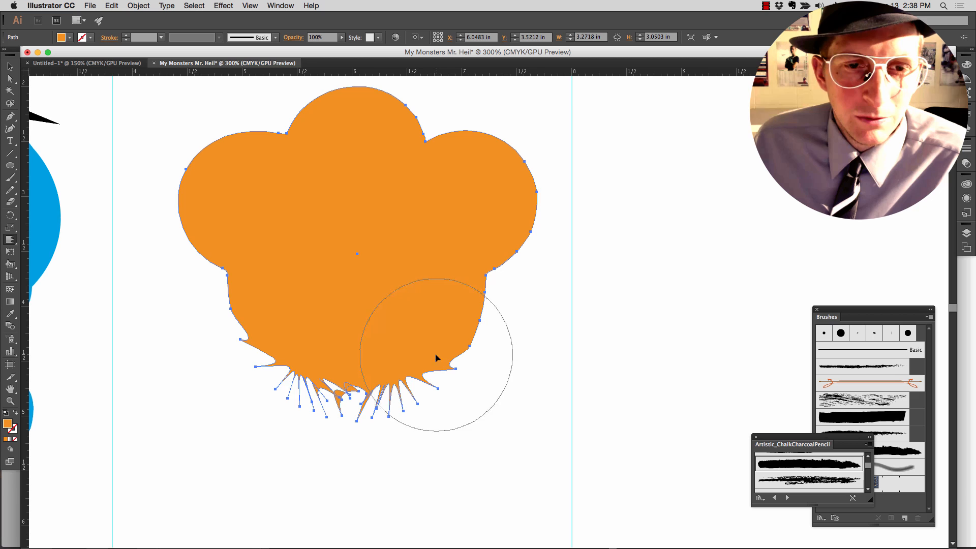
pyautogui.press('super+z')
pyautogui.press('super+z')
pyautogui.moveTo(401, 371)
pyautogui.mouseDown()
pyautogui.moveTo(314, 377)
pyautogui.moveTo(298, 371)
pyautogui.moveTo(341, 376)
pyautogui.moveTo(360, 356)
pyautogui.moveTo(299, 351)
pyautogui.mouseUp()
pyautogui.press('super+z')
pyautogui.press('super+z')
pyautogui.press('super+z')
pyautogui.press('super+z')
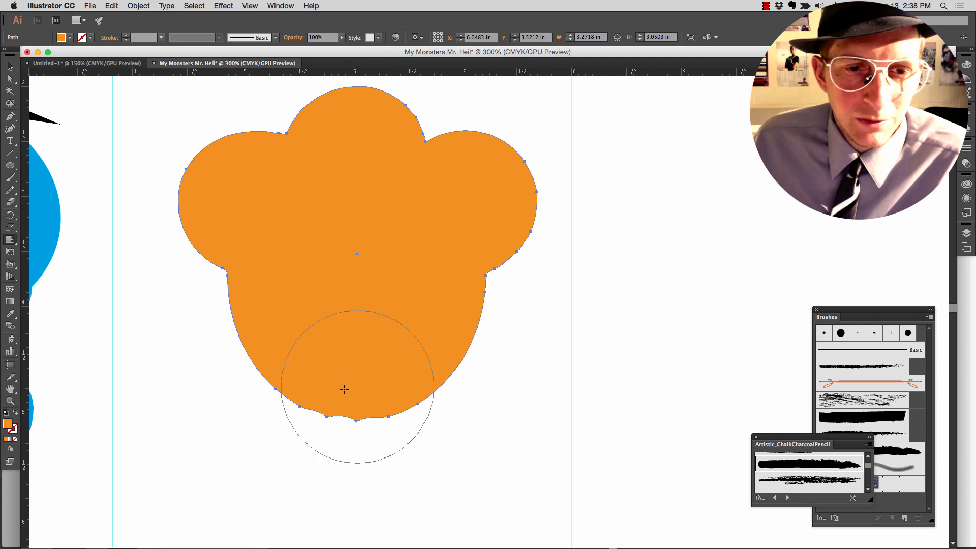
# - Distort the middle of the orange monster's bottom edge into a short fringe of spikes and deselect the shape
pyautogui.moveTo(342, 398); pyautogui.dragTo(373, 382)
pyautogui.click(10, 66)
pyautogui.click(113, 243)
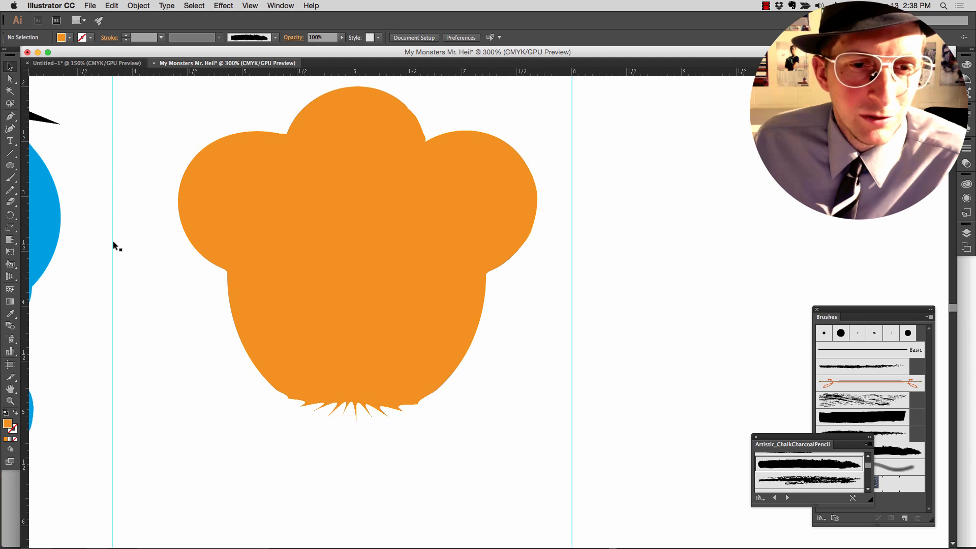
# - Draw a circular eye about 0.36 in wide on the left half of the orange monster's face and fill it black
pyautogui.click(11, 167)
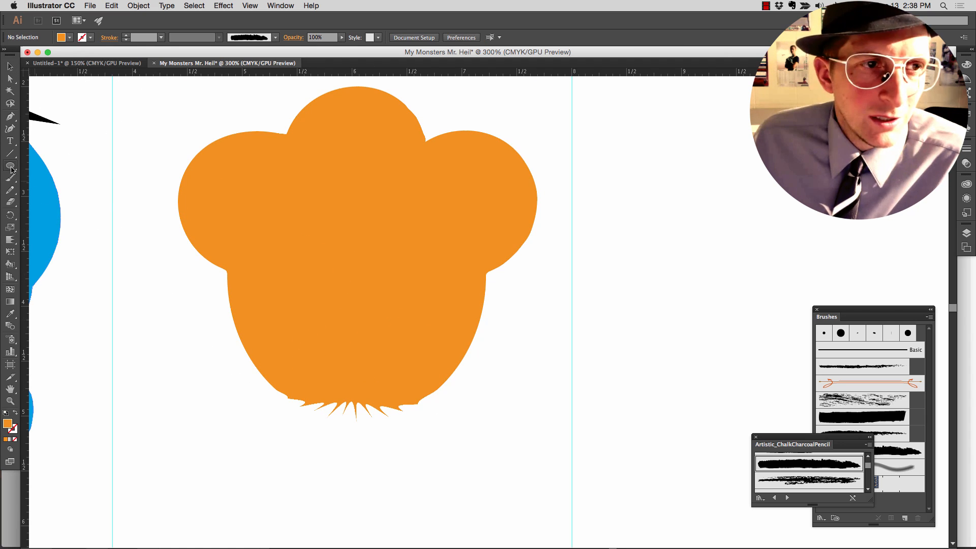
pyautogui.moveTo(296, 260)
pyautogui.mouseDown()
pyautogui.moveTo(336, 296)
pyautogui.moveTo(340, 318)
pyautogui.mouseUp()
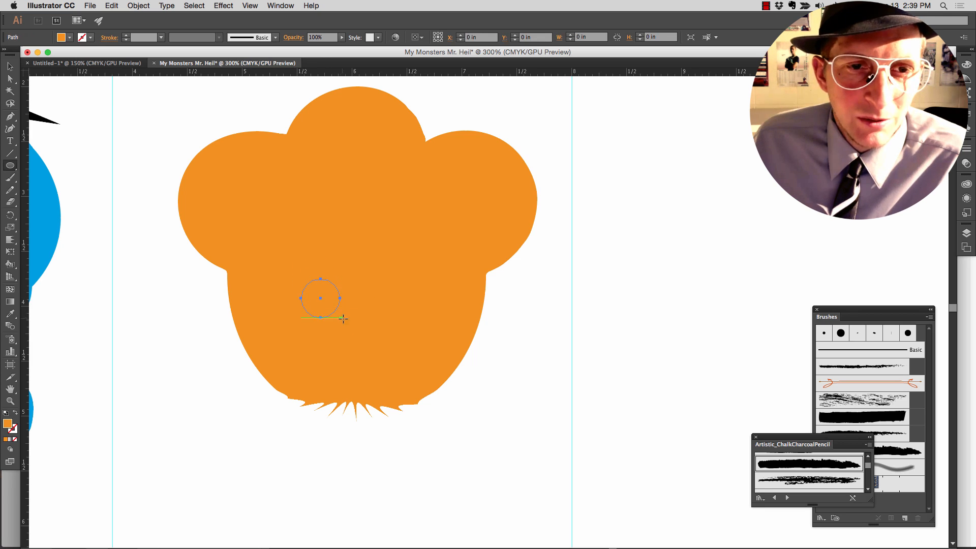
pyautogui.click(68, 38)
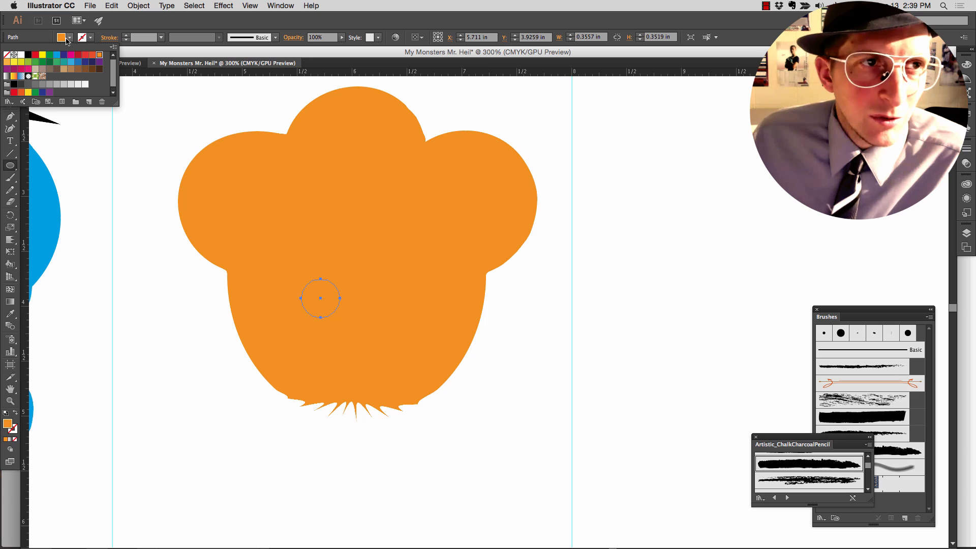
pyautogui.click(28, 55)
pyautogui.click(21, 55)
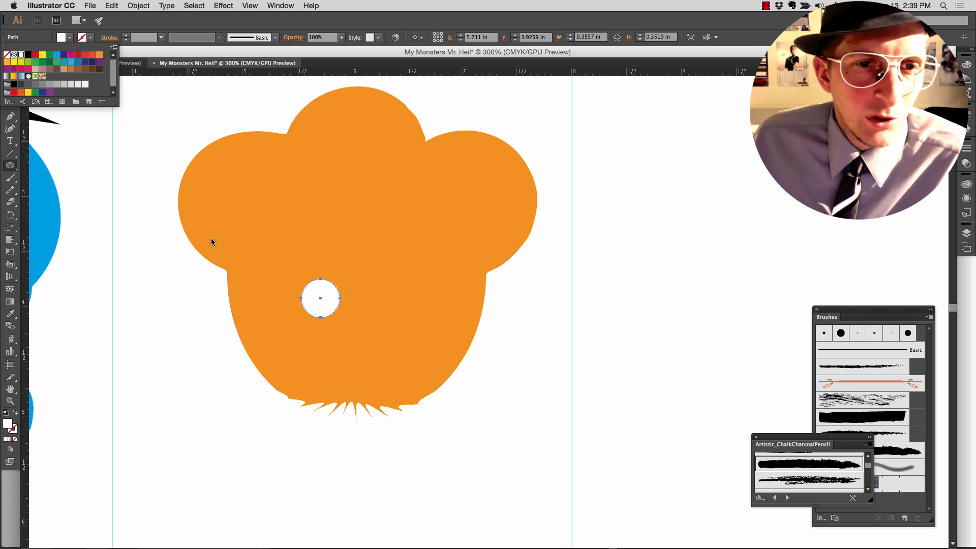
pyautogui.click(28, 55)
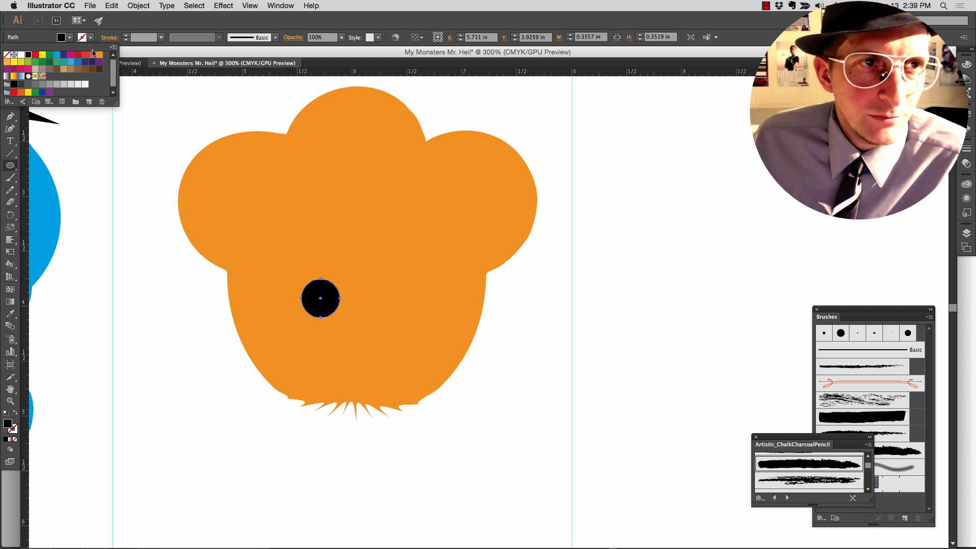
pyautogui.click(142, 185)
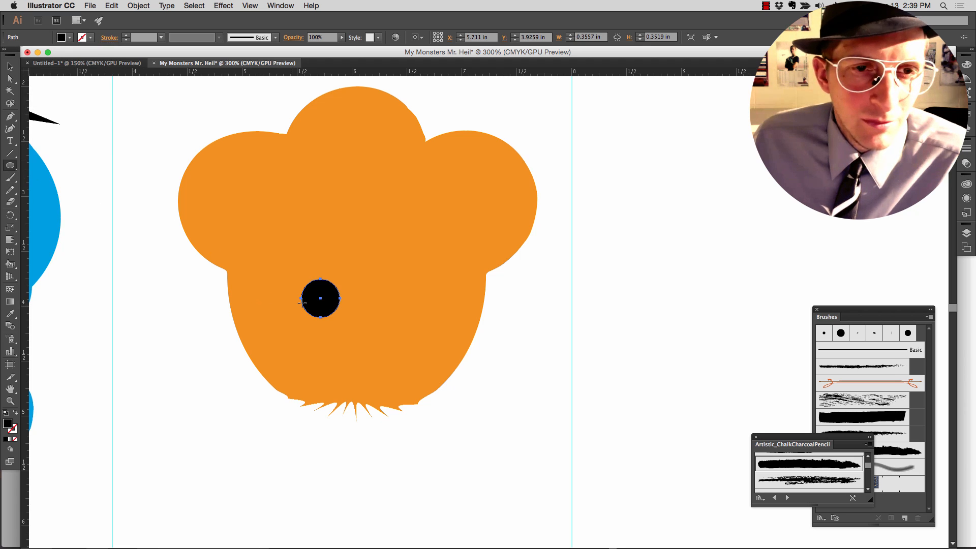
# - Draw a narrow highlight ellipse about 0.05 by 0.10 in on the upper left of the black eye, fill it white, and deselect
pyautogui.moveTo(312, 288); pyautogui.dragTo(317, 299)
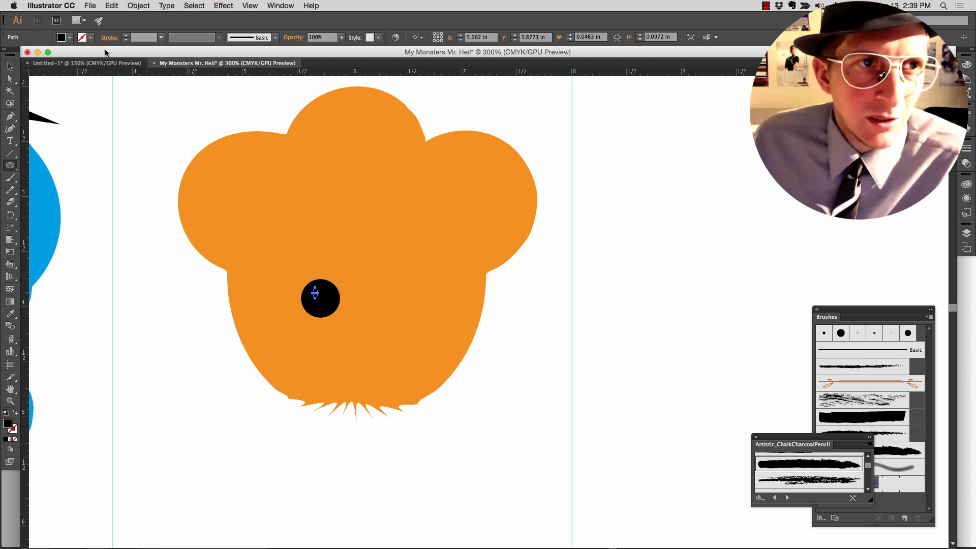
pyautogui.click(69, 37)
pyautogui.click(20, 55)
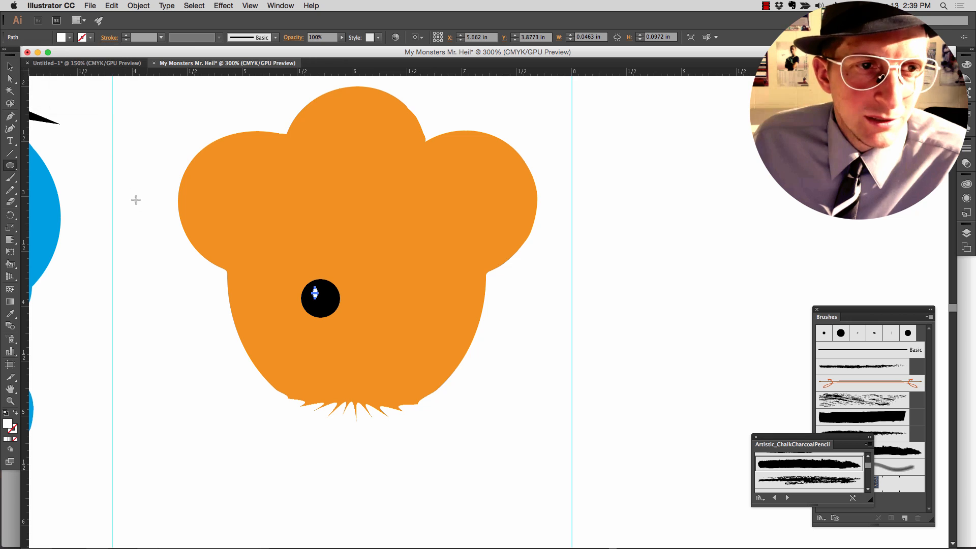
pyautogui.click(162, 253)
pyautogui.click(273, 192)
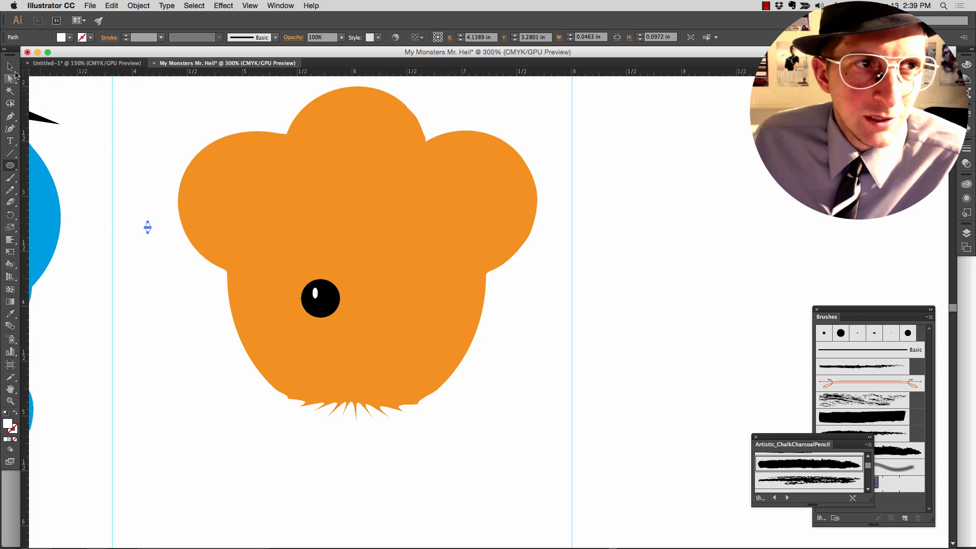
pyautogui.click(10, 66)
pyautogui.click(117, 151)
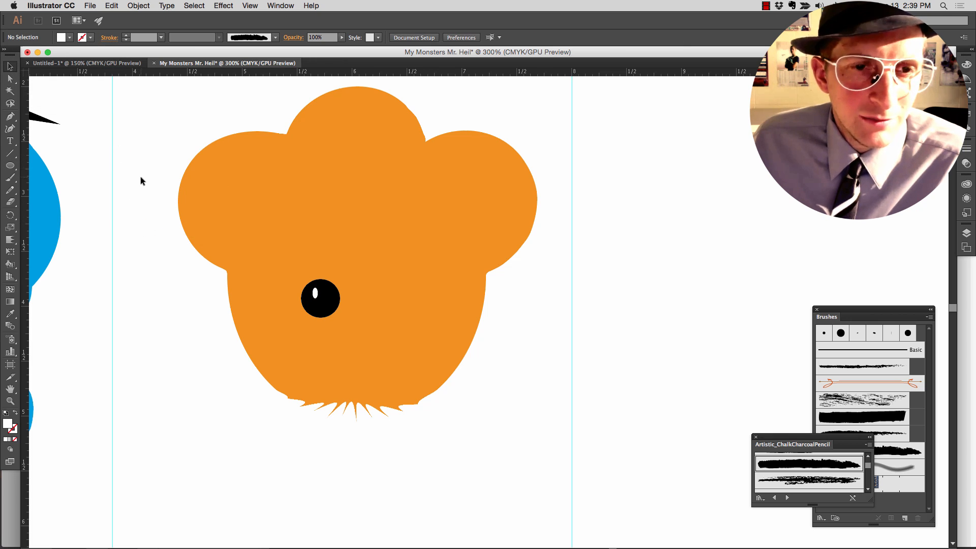
# - Group the orange monster's black eye with its white highlight and place a duplicate about 0.57 in to its right as the second eye
pyautogui.click(346, 314)
pyautogui.click(328, 308)
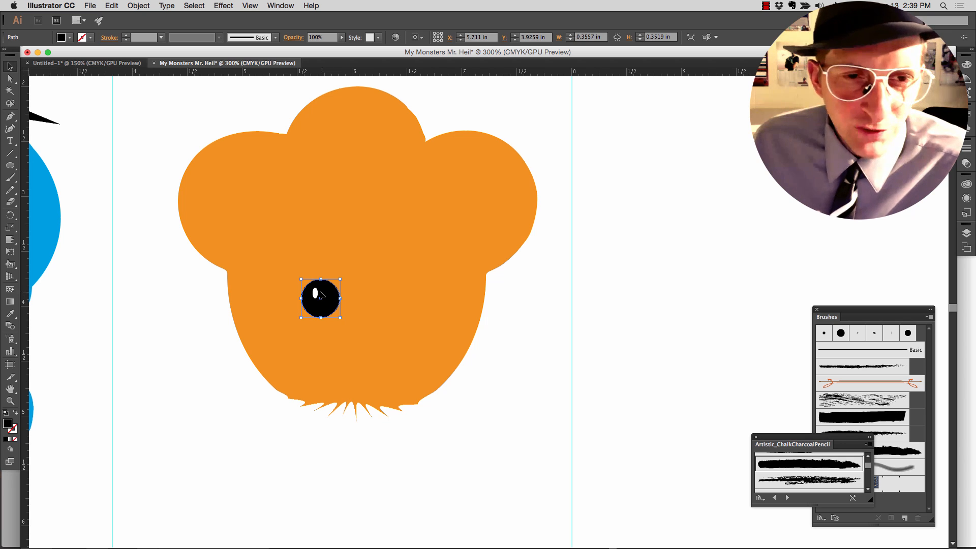
pyautogui.keyDown('shift'); pyautogui.click(316, 293); pyautogui.keyUp('shift')
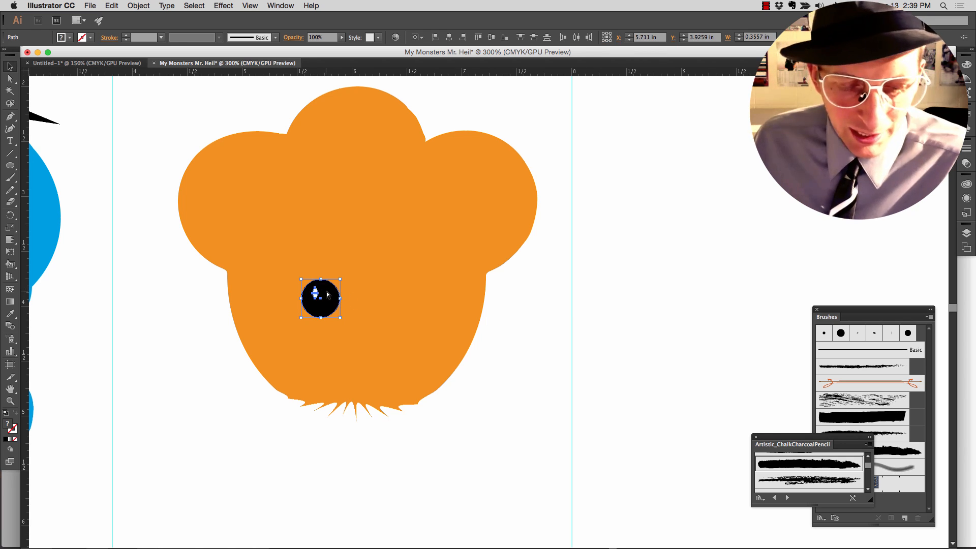
pyautogui.press('super+g')
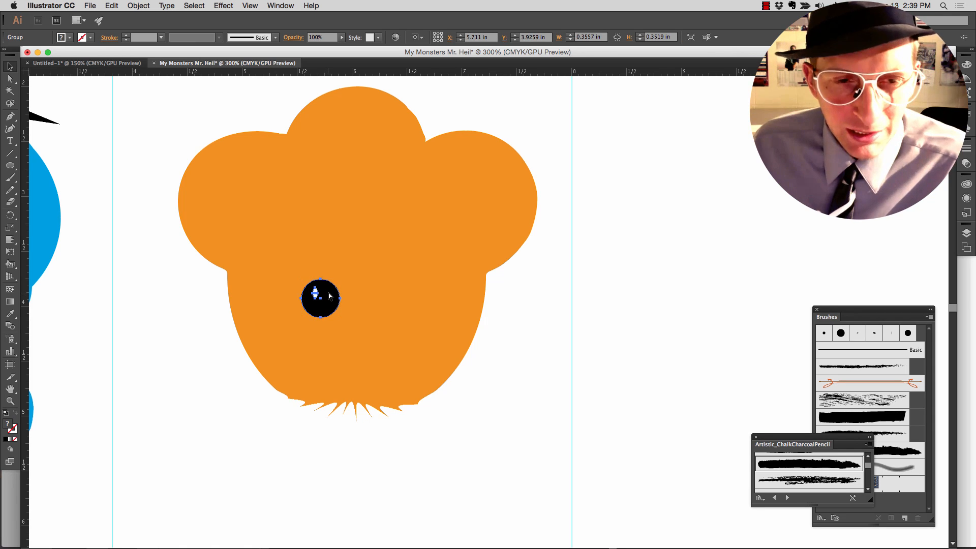
pyautogui.moveTo(328, 292); pyautogui.dragTo(385, 304)
pyautogui.click(465, 380)
pyautogui.click(429, 318)
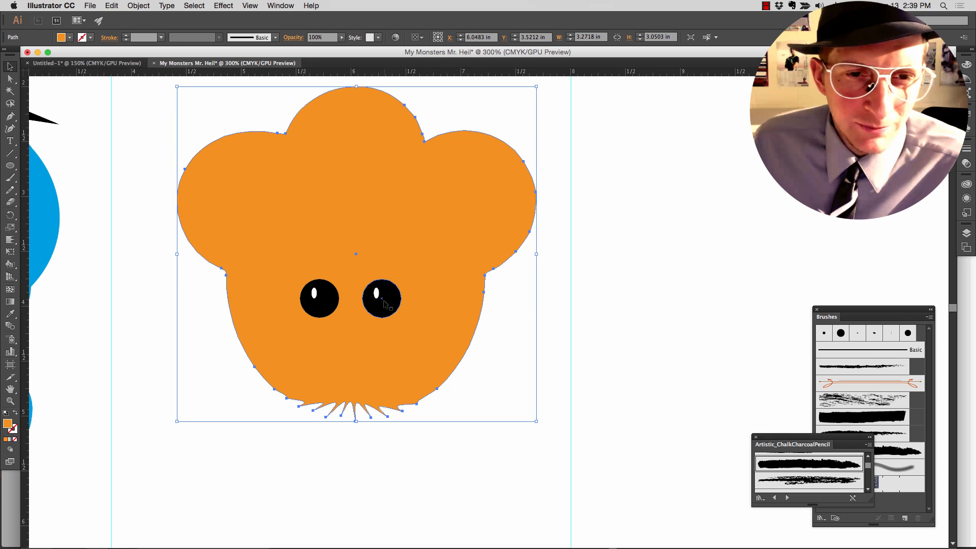
# - Ungroup the duplicated eye and move its white highlight to the eye's upper right
pyautogui.click(385, 304)
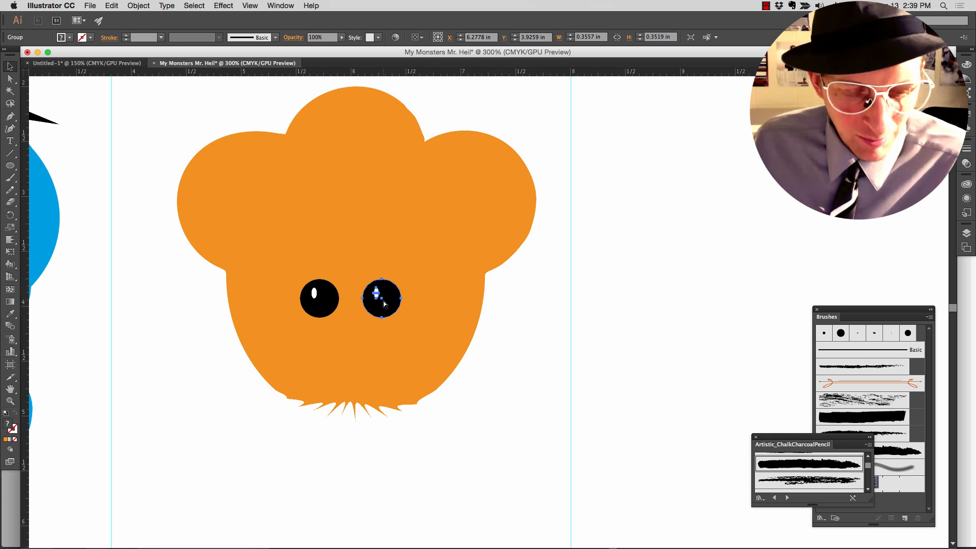
pyautogui.press('shift+super+g')
pyautogui.click(384, 328)
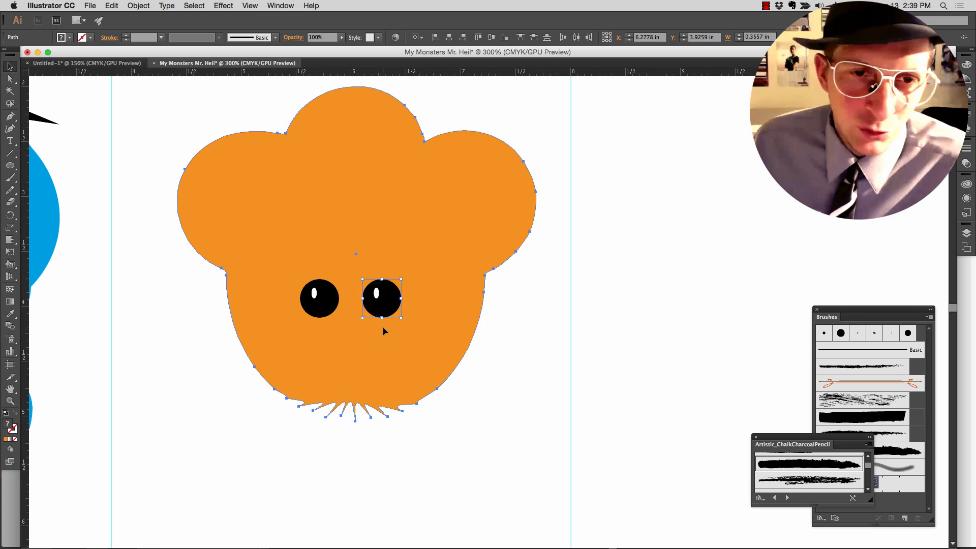
pyautogui.click(376, 293)
pyautogui.moveTo(376, 294); pyautogui.dragTo(388, 290)
# - Add a small black ellipse about 0.12 by 0.14 in as a mouth below the eyes and start a Drop Shadow effect with preview
pyautogui.click(355, 330)
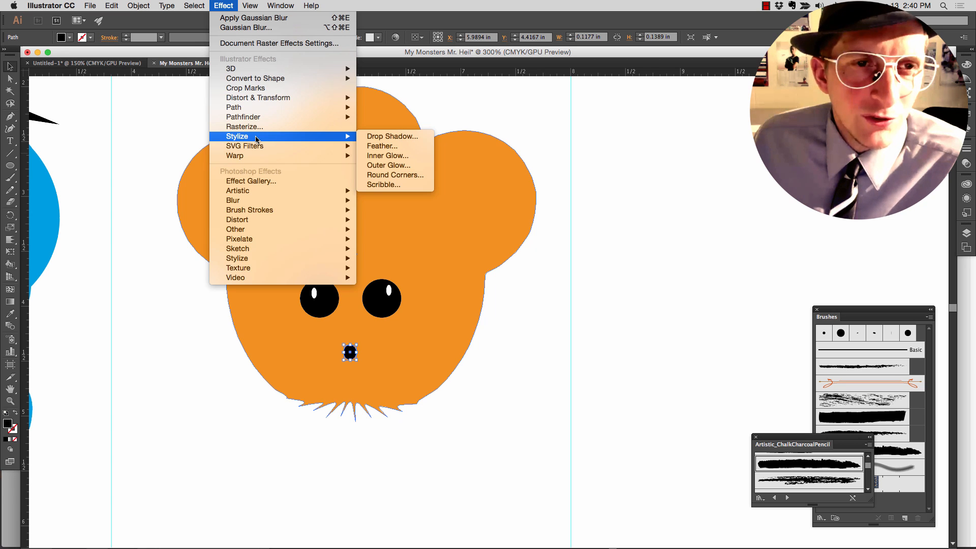
pyautogui.click(366, 138)
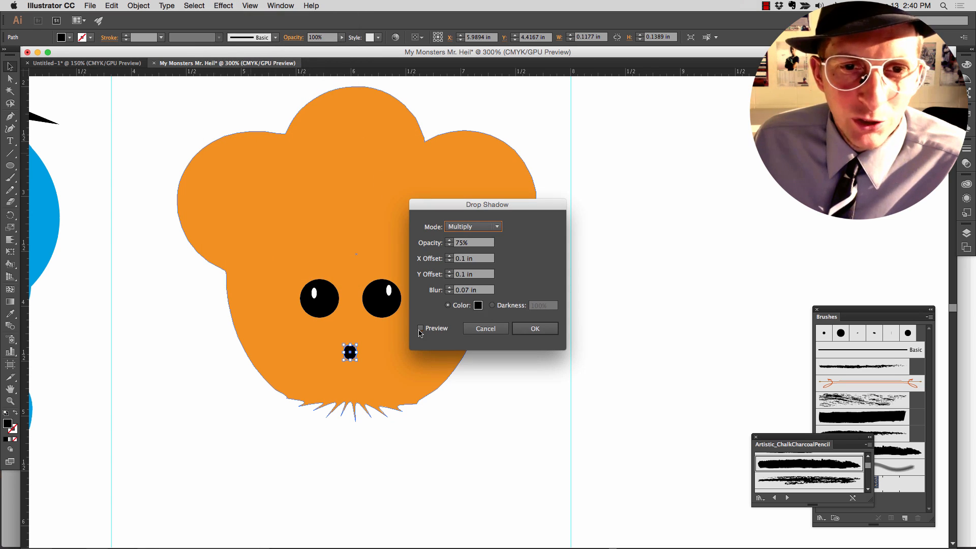
pyautogui.click(419, 328)
pyautogui.moveTo(441, 211); pyautogui.dragTo(460, 207)
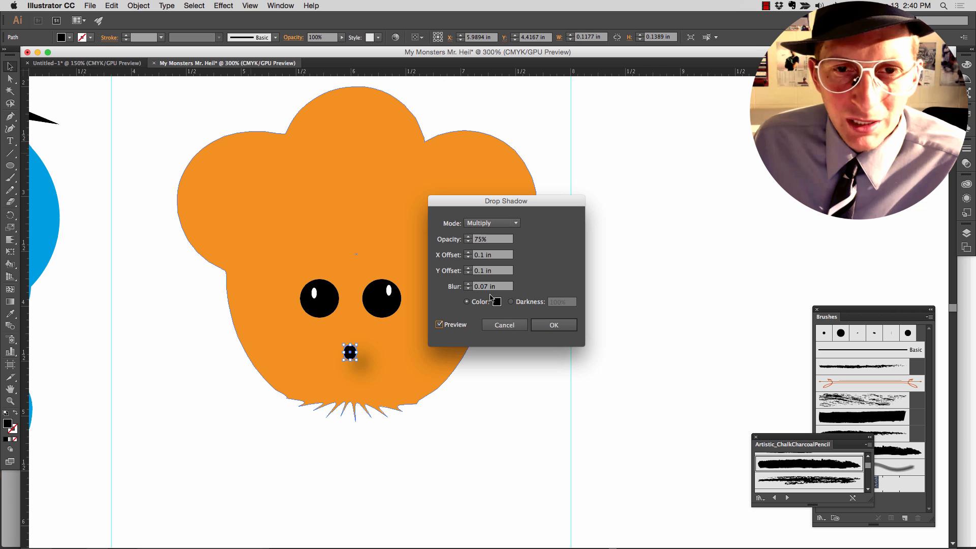
# - Apply the mouth's drop shadow in Multiply mode with 76% opacity and a 0 in X offset, then deselect the mouth
pyautogui.click(491, 222)
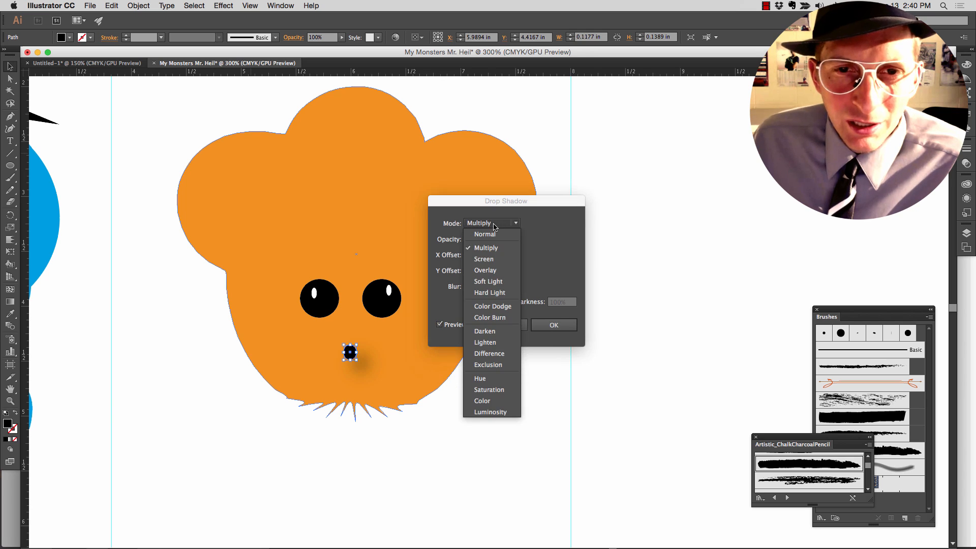
pyautogui.click(495, 224)
pyautogui.click(468, 237)
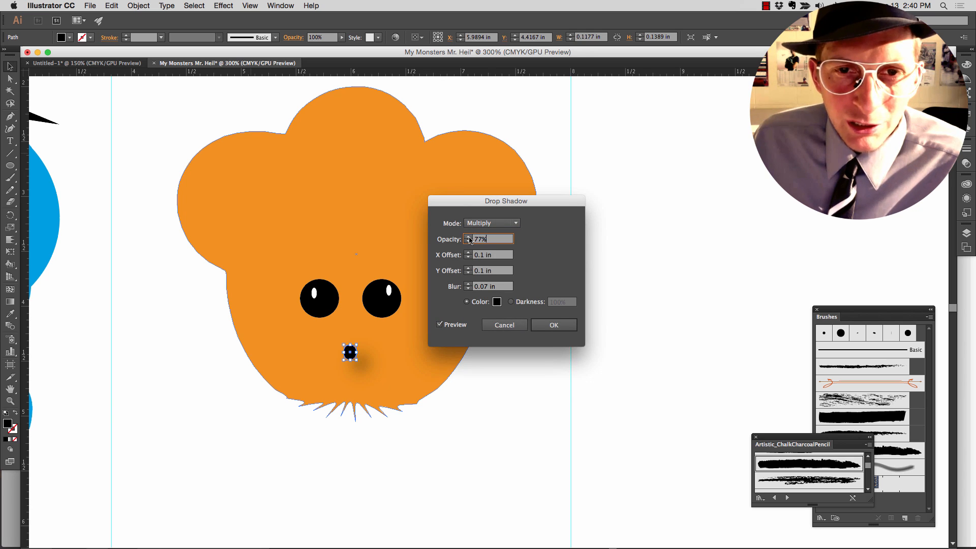
pyautogui.doubleClick(468, 253)
pyautogui.doubleClick(468, 258)
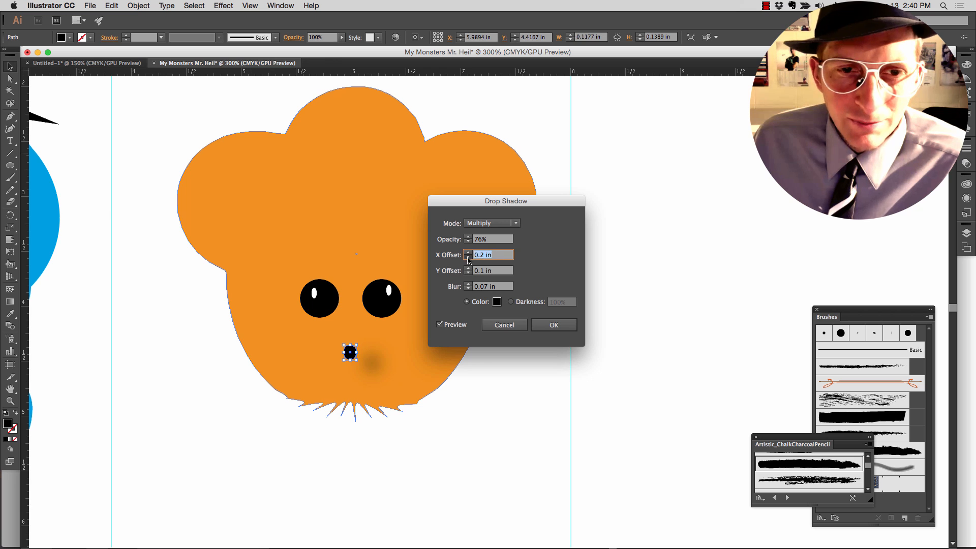
pyautogui.click(468, 258)
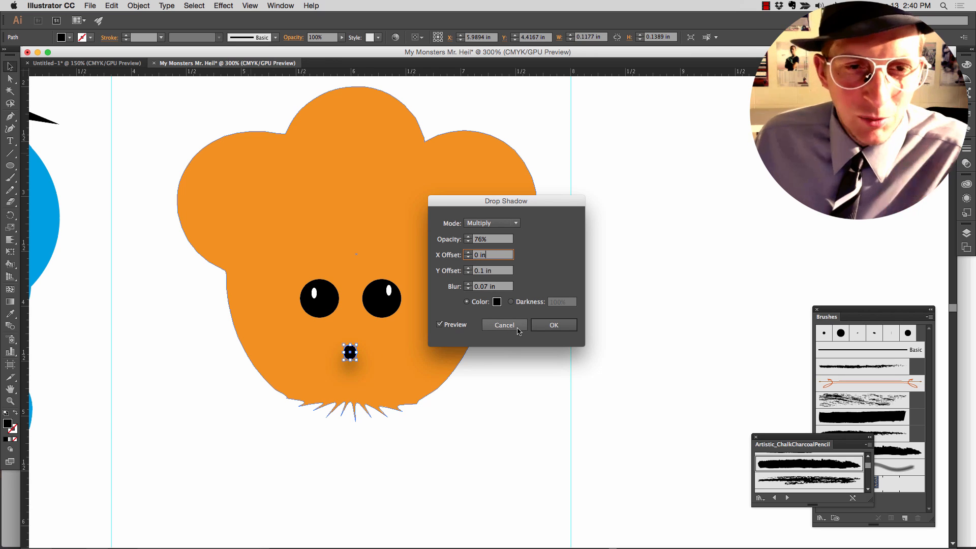
pyautogui.click(541, 326)
pyautogui.click(492, 402)
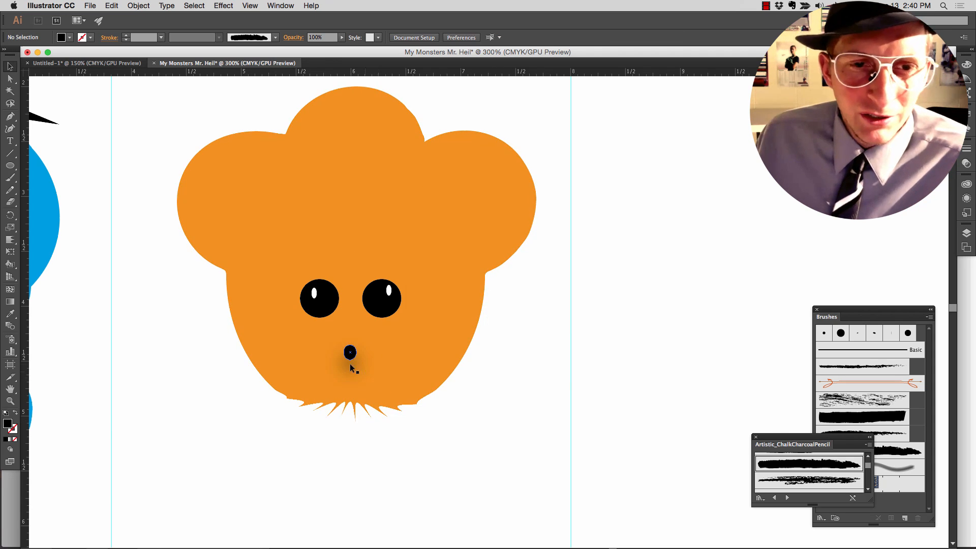
# - Review the orange monster up close and beside the blue monster on the whole artboard
pyautogui.hscroll(1, 510, 428)
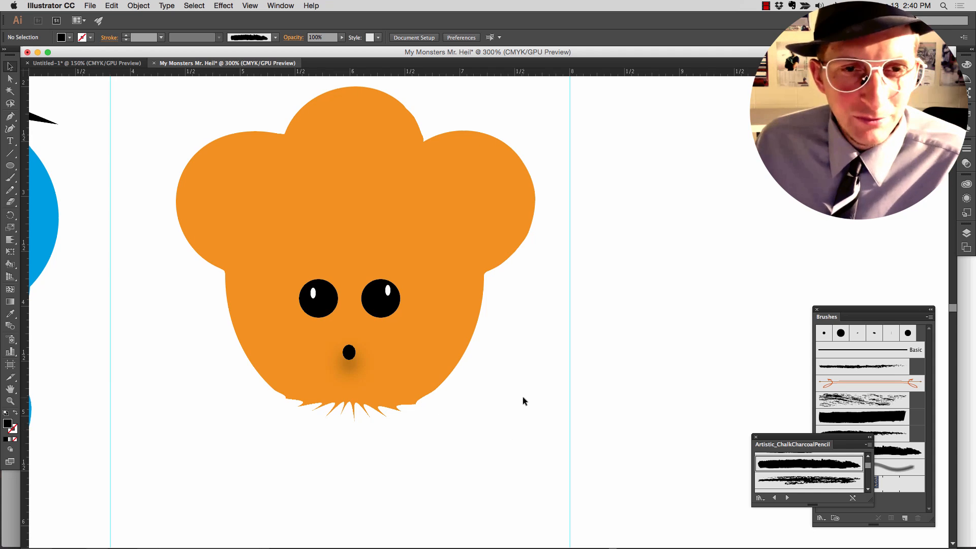
pyautogui.scroll(-2, 504, 400)
pyautogui.scroll(4, 504, 399)
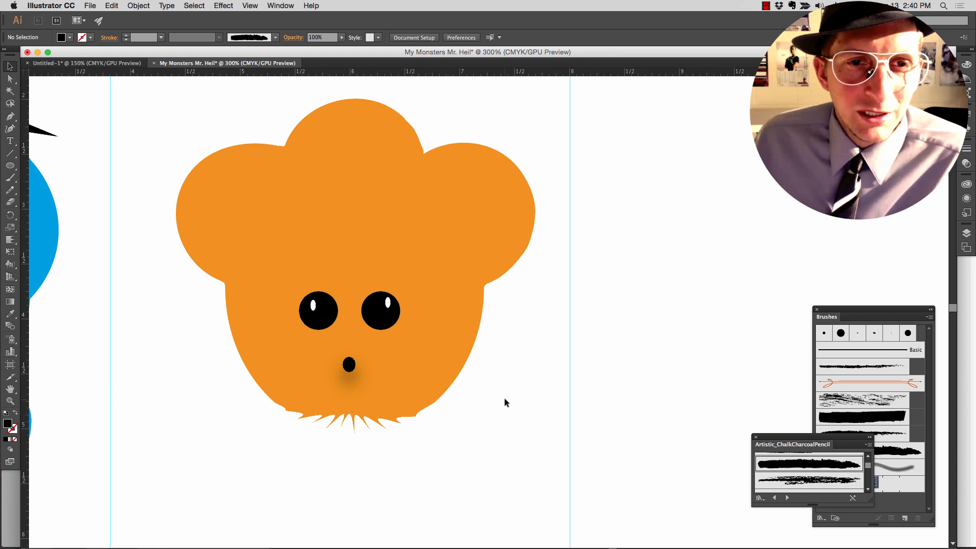
pyautogui.scroll(-3, 504, 398)
pyautogui.scroll(2, 500, 392)
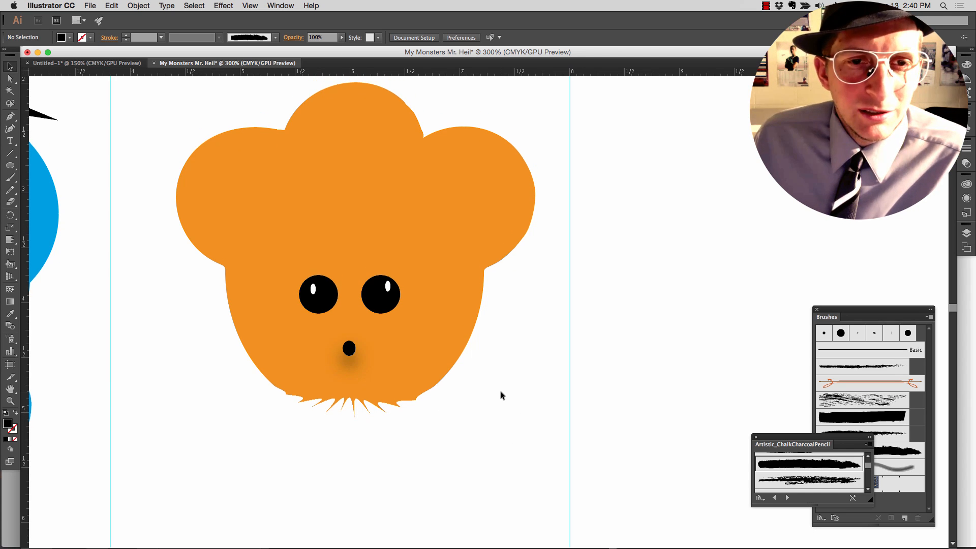
pyautogui.scroll(-2, 500, 405)
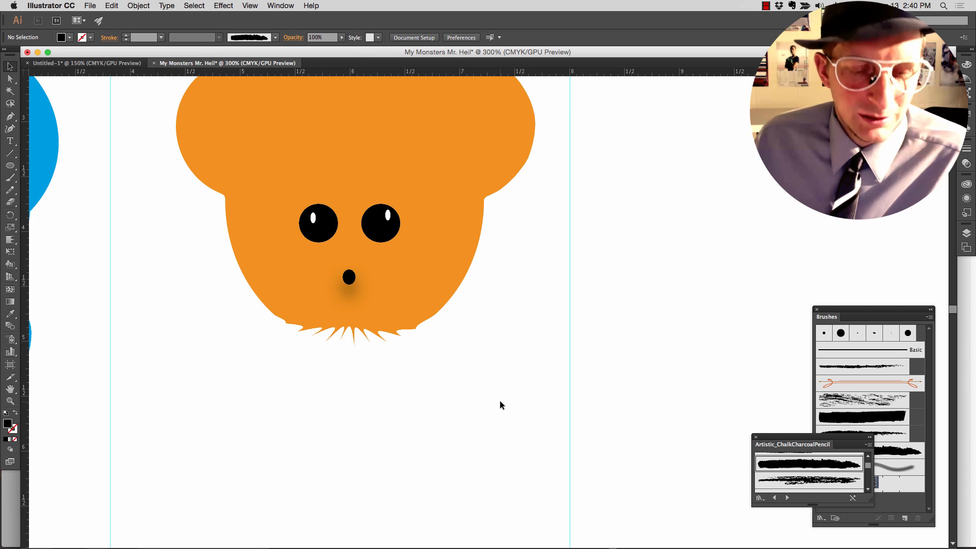
pyautogui.press('super+minus')
pyautogui.press('super+minus')
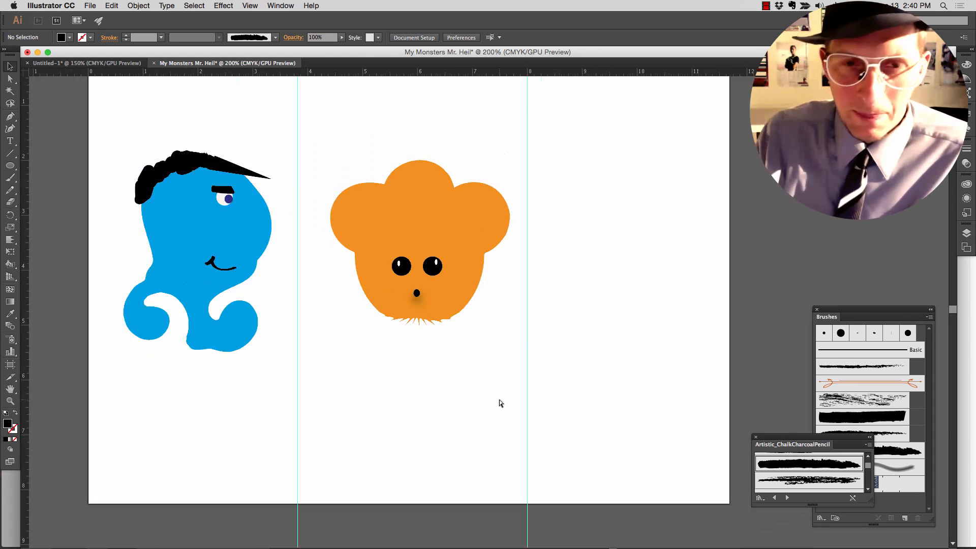
pyautogui.scroll(2, 480, 389)
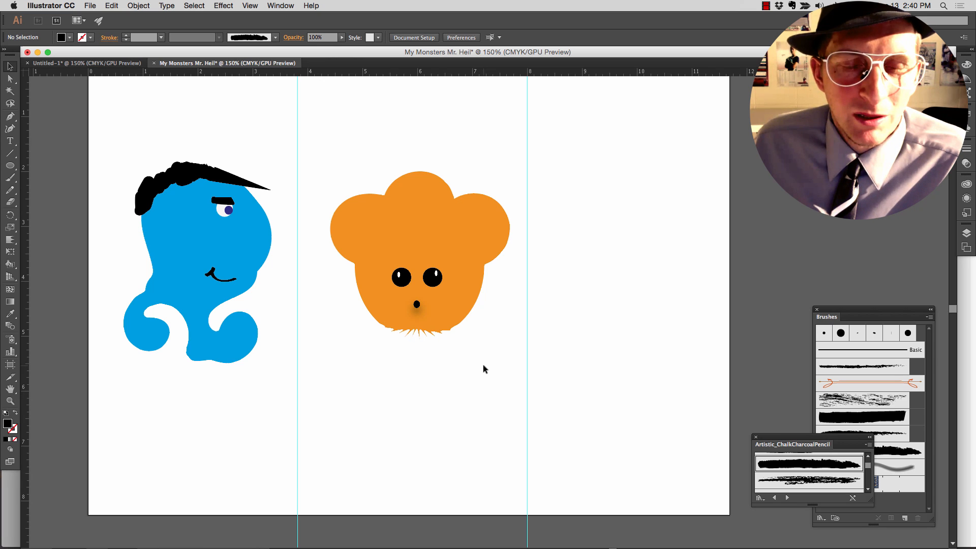
pyautogui.hscroll(1, 486, 355)
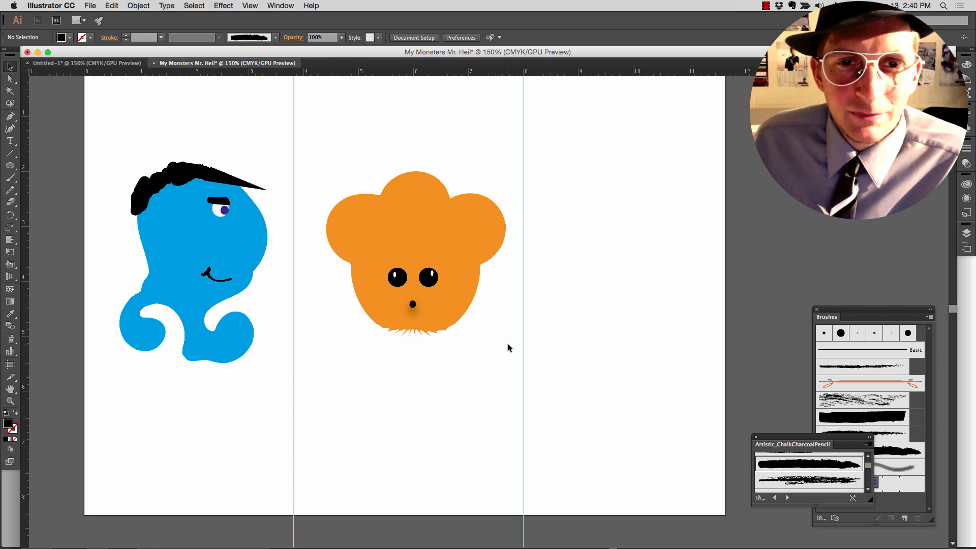
pyautogui.hscroll(10, 588, 307)
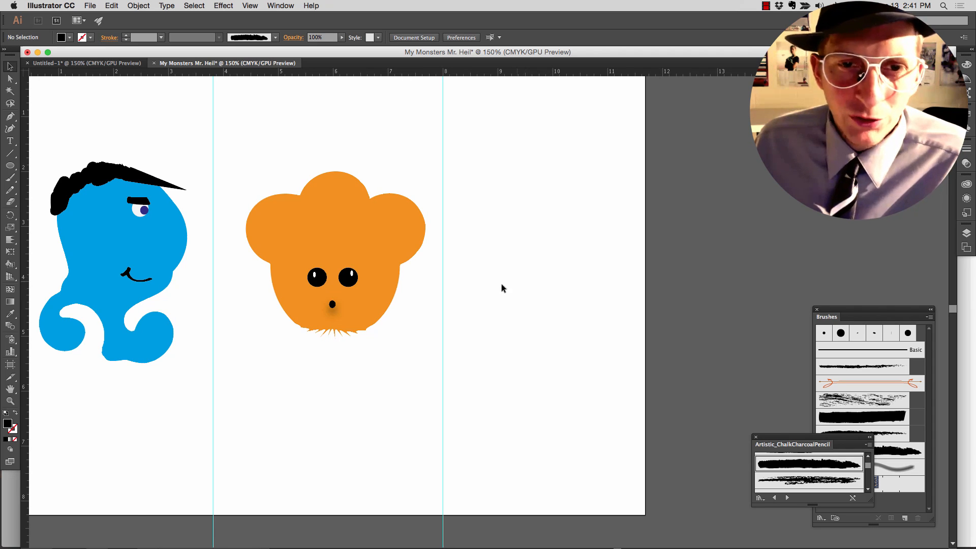
# - Draw an ellipse about 1.84 by 2.01 in in the empty third column and fill it with green C=50 M=0 Y=100 K=0
pyautogui.hscroll(9, 509, 291)
pyautogui.hscroll(4, 501, 290)
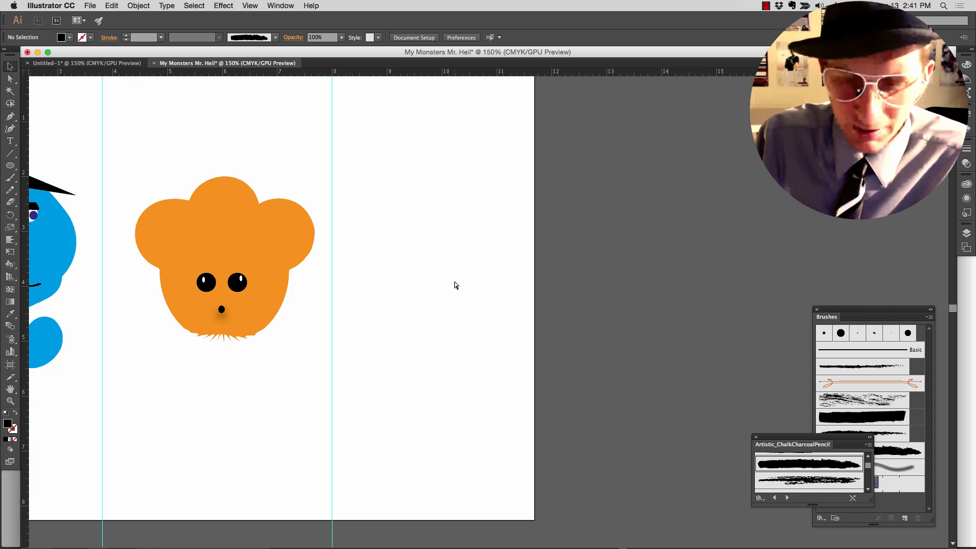
pyautogui.press('super+equal')
pyautogui.press('super+equal')
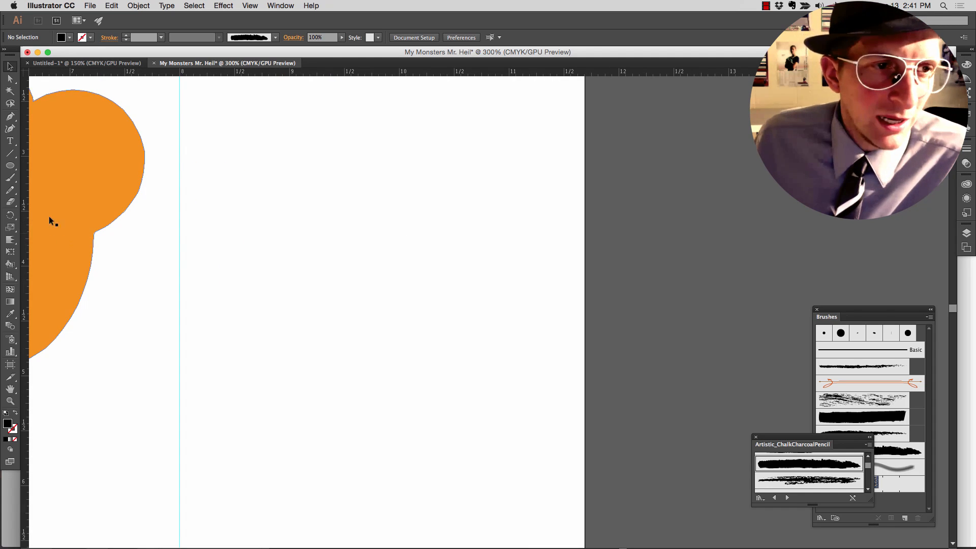
pyautogui.click(11, 169)
pyautogui.moveTo(304, 191); pyautogui.dragTo(505, 412)
pyautogui.click(69, 38)
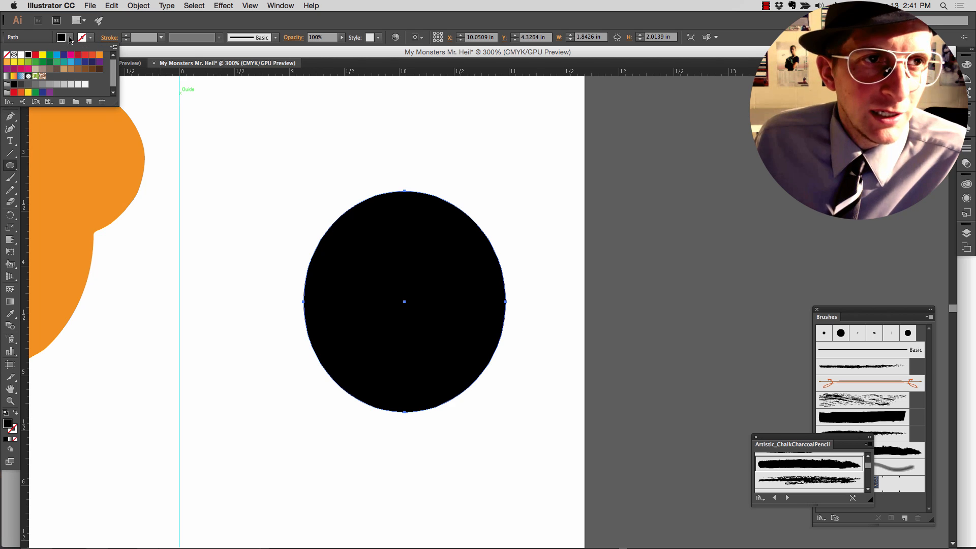
pyautogui.click(28, 61)
pyautogui.click(175, 182)
pyautogui.click(220, 220)
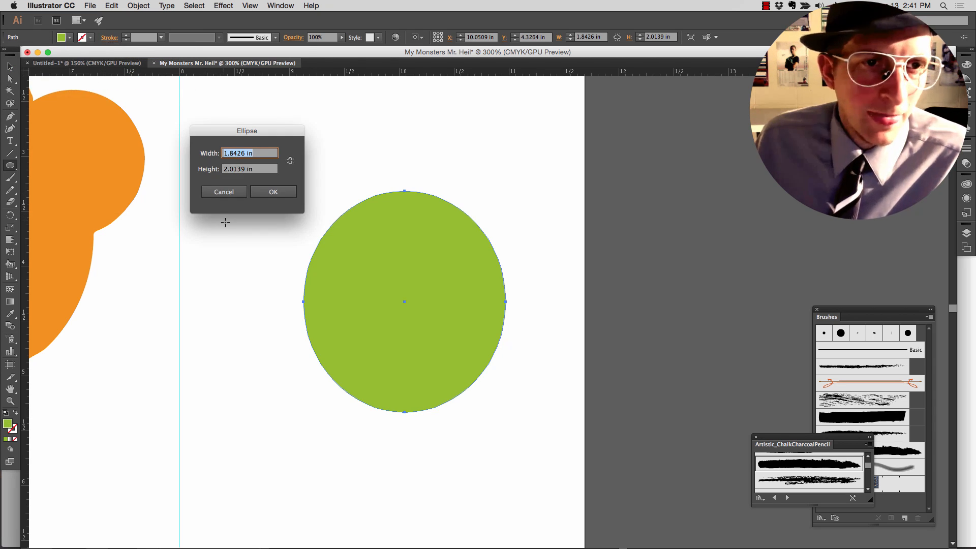
pyautogui.click(224, 192)
pyautogui.press('v')
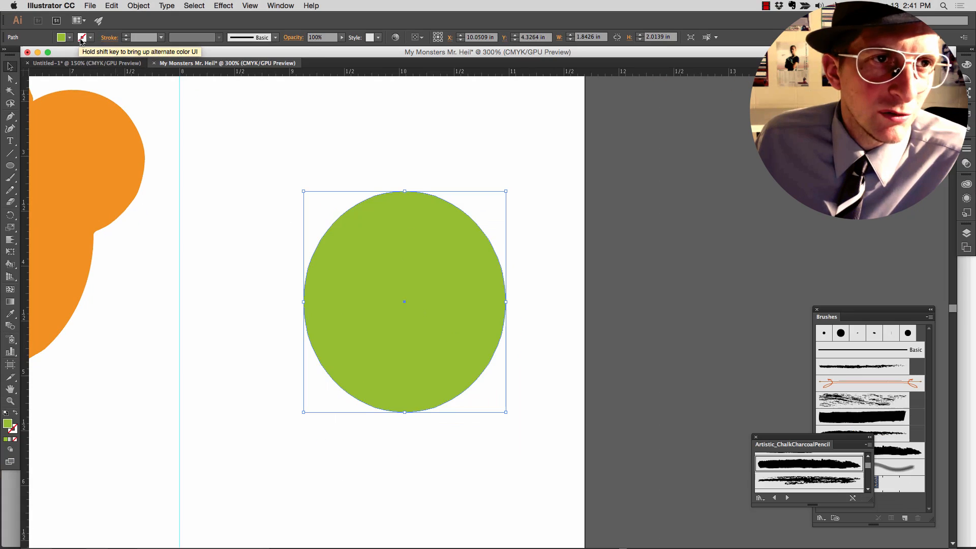
# - Distort the green ellipse's top and upper sides into uneven outward spikes with the Crystallize tool, undoing unwanted strokes
pyautogui.moveTo(11, 240)
pyautogui.mouseDown()
pyautogui.moveTo(51, 252)
pyautogui.moveTo(60, 317)
pyautogui.mouseUp()
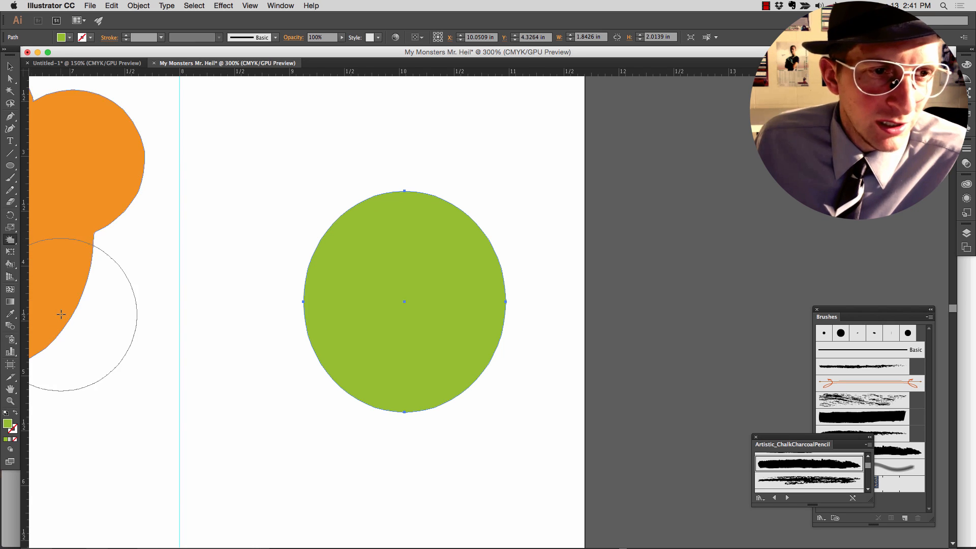
pyautogui.moveTo(348, 229)
pyautogui.mouseDown()
pyautogui.moveTo(440, 217)
pyautogui.moveTo(433, 198)
pyautogui.moveTo(471, 227)
pyautogui.moveTo(424, 204)
pyautogui.moveTo(354, 218)
pyautogui.mouseUp()
pyautogui.press('super+z')
pyautogui.press('super+z')
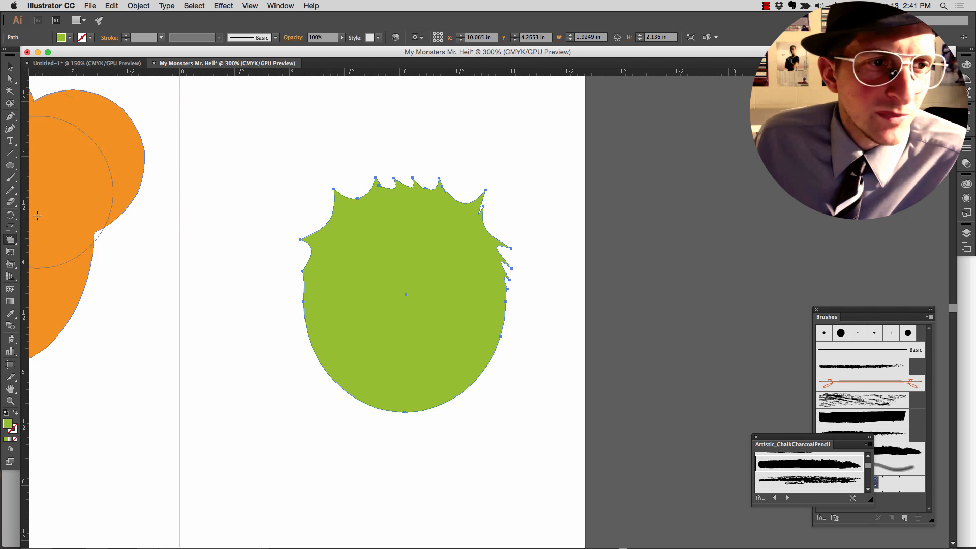
# - Wrinkle the green shape's lower edge with the Wrinkle tool, undoing the excess strokes to keep only a slight waviness
pyautogui.moveTo(10, 239); pyautogui.dragTo(59, 325)
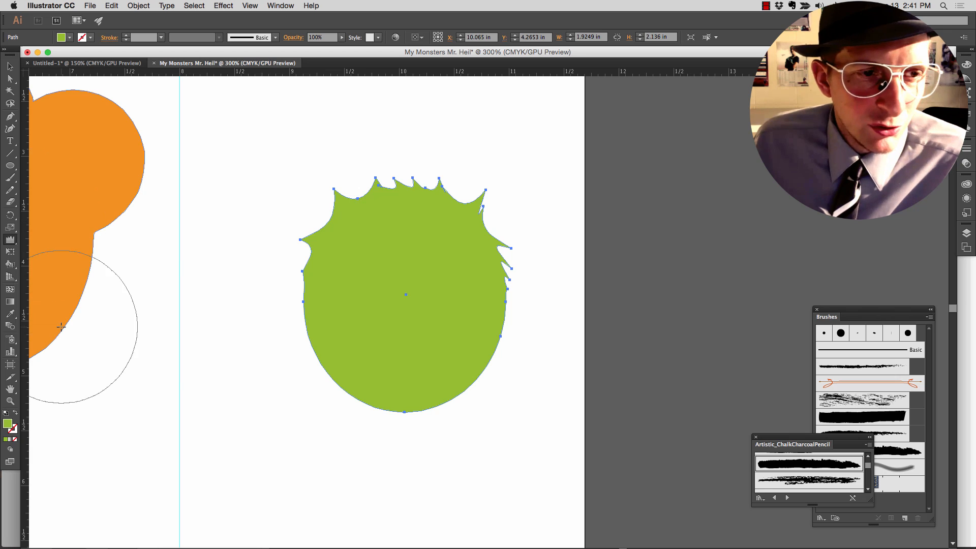
pyautogui.click(405, 374)
pyautogui.moveTo(362, 373)
pyautogui.mouseDown()
pyautogui.moveTo(358, 327)
pyautogui.moveTo(400, 388)
pyautogui.moveTo(478, 349)
pyautogui.moveTo(492, 315)
pyautogui.moveTo(474, 325)
pyautogui.moveTo(487, 335)
pyautogui.moveTo(478, 371)
pyautogui.moveTo(441, 392)
pyautogui.moveTo(387, 393)
pyautogui.moveTo(353, 374)
pyautogui.moveTo(322, 290)
pyautogui.mouseUp()
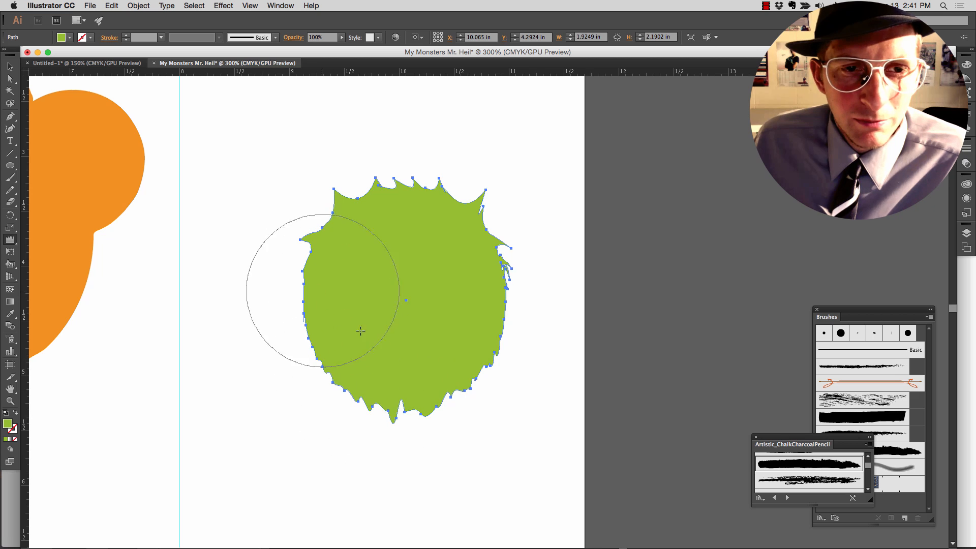
pyautogui.press('super+z')
pyautogui.press('super+z')
pyautogui.press('super+z')
pyautogui.press('super+z')
pyautogui.press('super+z')
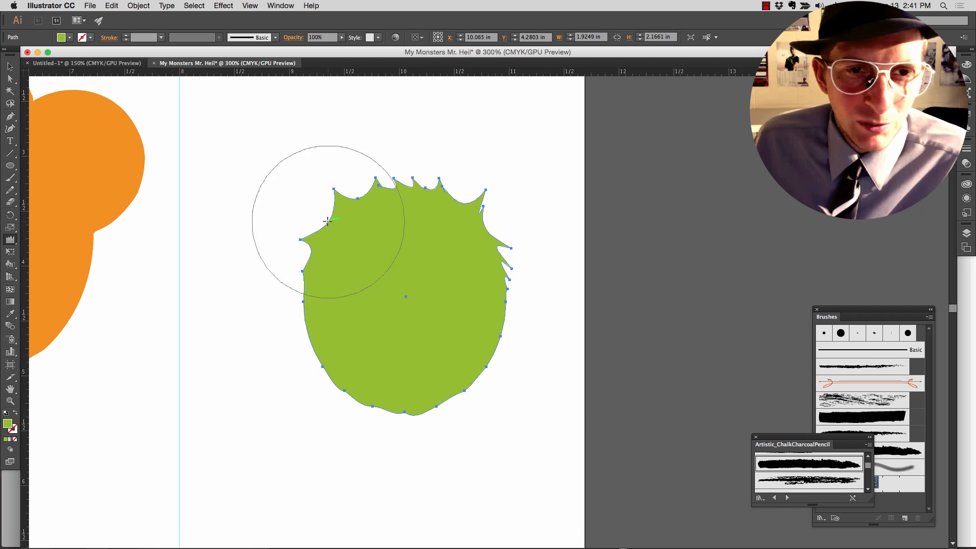
# - Wrinkle the spiky upper edge of the green shape into rougher hair and deselect the shape
pyautogui.moveTo(327, 224)
pyautogui.mouseDown()
pyautogui.moveTo(388, 202)
pyautogui.moveTo(448, 210)
pyautogui.moveTo(468, 229)
pyautogui.mouseUp()
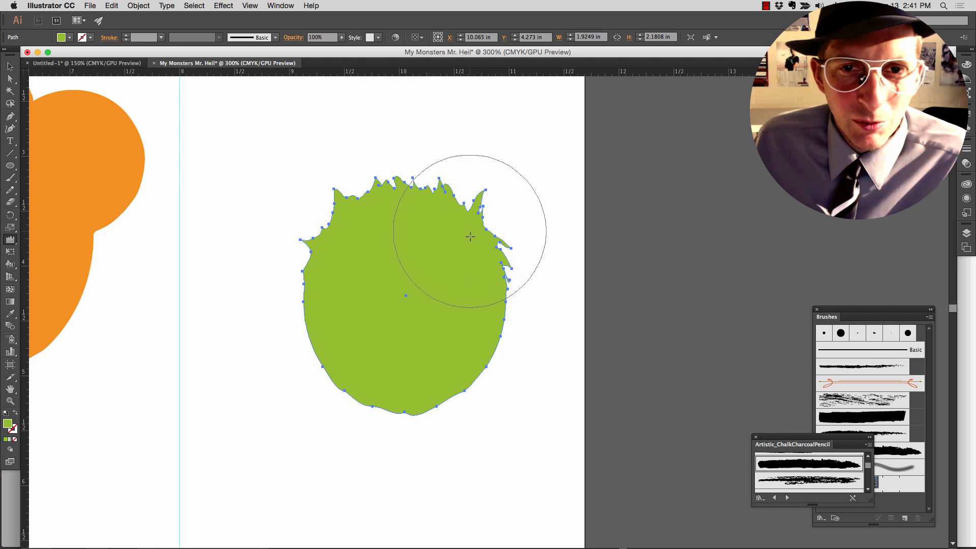
pyautogui.click(10, 67)
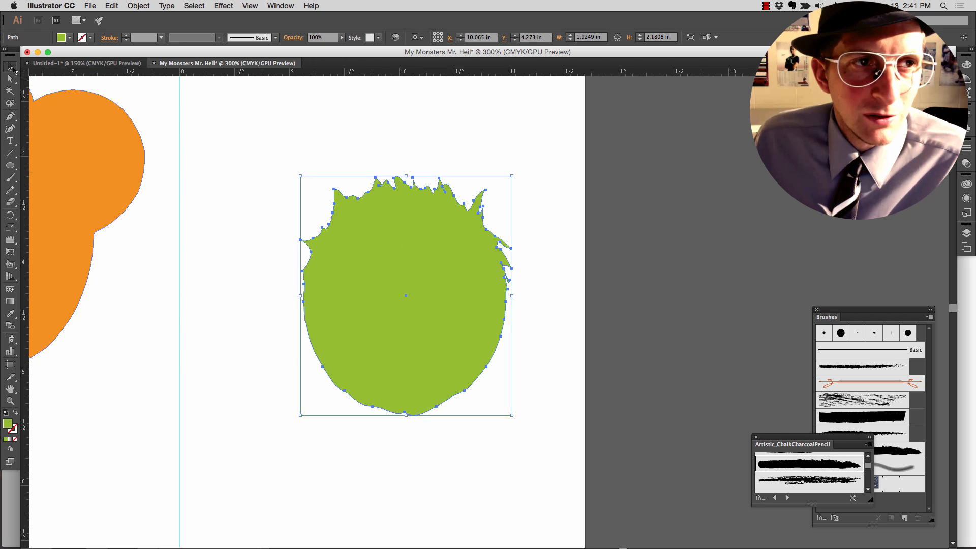
pyautogui.click(206, 253)
pyautogui.scroll(-1, 245, 308)
pyautogui.scroll(-2, 245, 312)
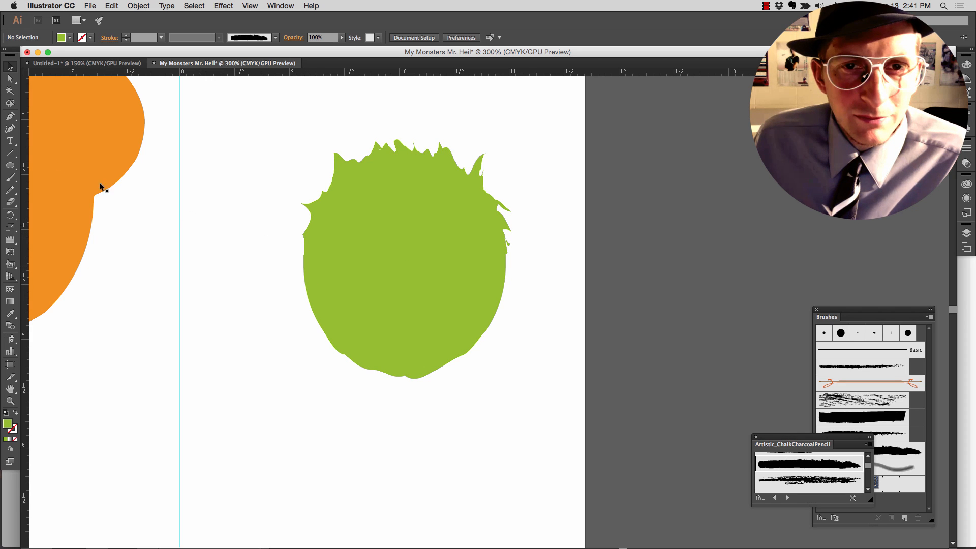
pyautogui.click(11, 167)
pyautogui.moveTo(11, 167); pyautogui.dragTo(46, 162)
pyautogui.moveTo(357, 358); pyautogui.dragTo(375, 522)
pyautogui.press('super+z')
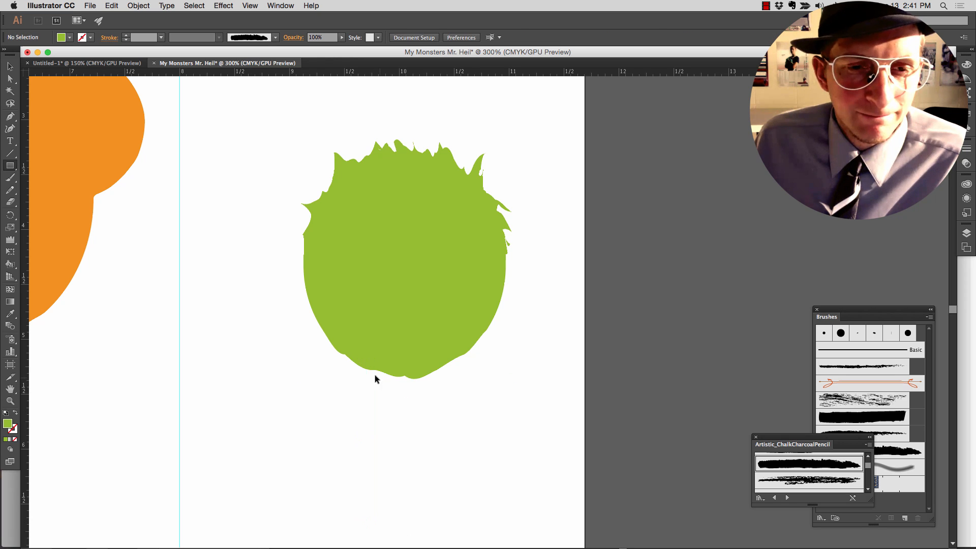
# - Draw two vertical rounded-rectangle legs about 0.18 in wide and 1.6 in long below the green body, and deselect them
pyautogui.moveTo(11, 165); pyautogui.dragTo(54, 180)
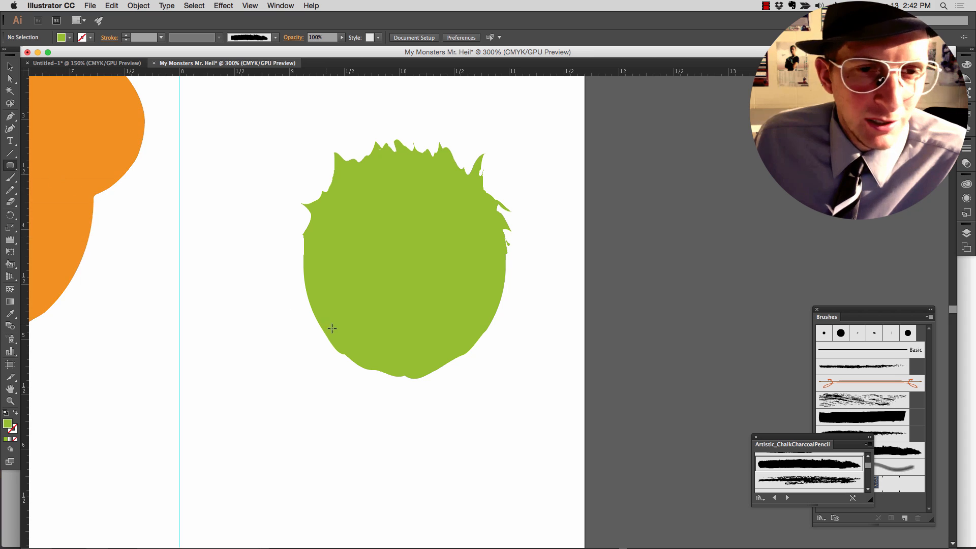
pyautogui.moveTo(360, 353); pyautogui.dragTo(381, 533)
pyautogui.moveTo(406, 360); pyautogui.dragTo(426, 533)
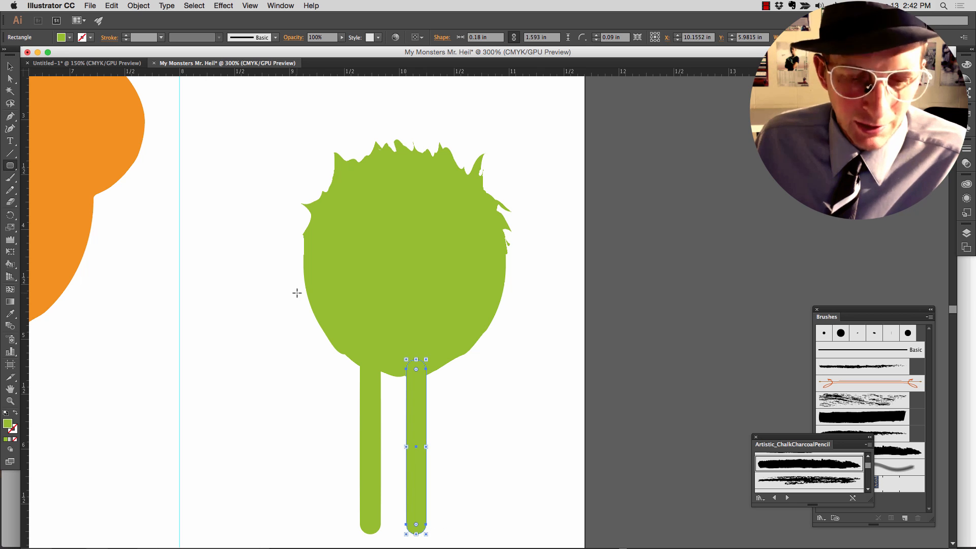
pyautogui.press('v')
pyautogui.click(262, 299)
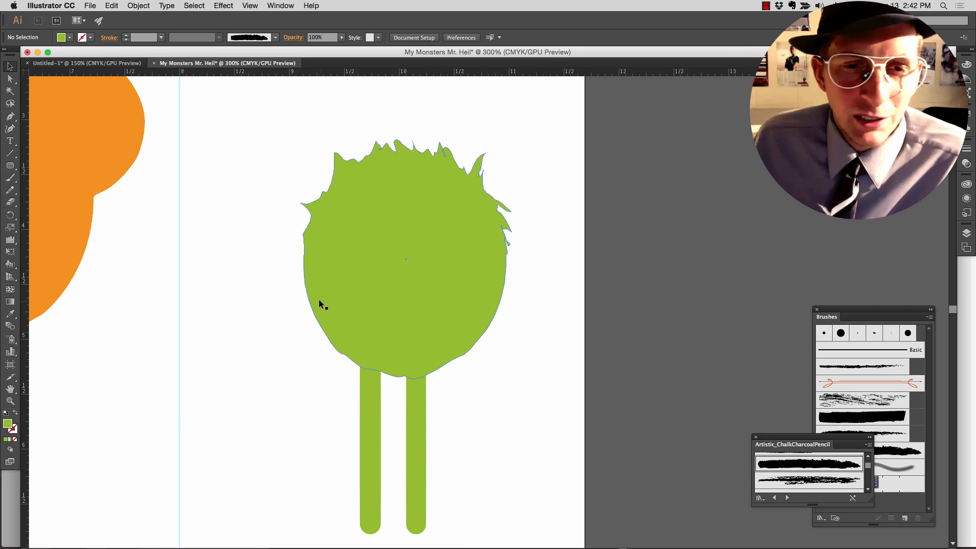
# - Draw a rounded-rectangle eye about 0.2 by 0.18 in on the green body, undoing the stray first attempt, and fill it white
pyautogui.scroll(-1, 318, 298)
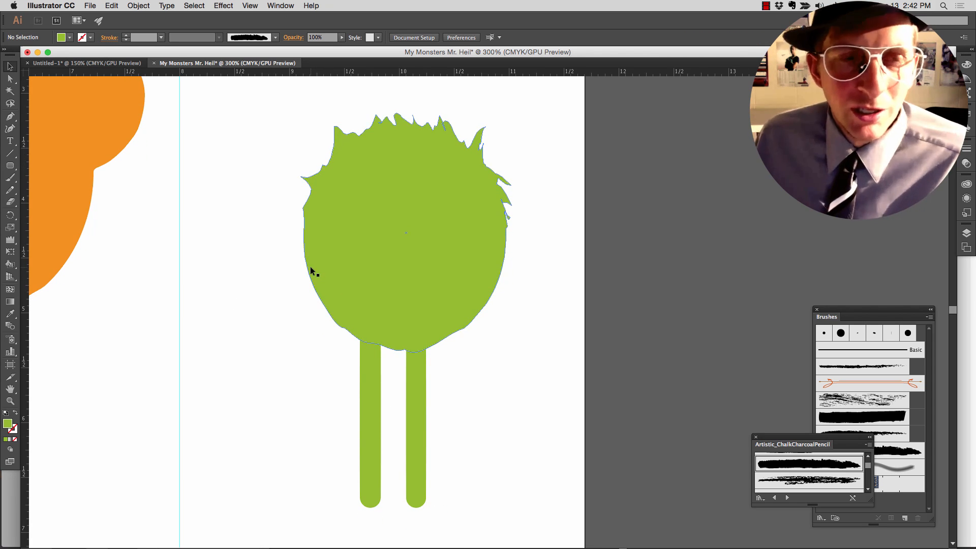
pyautogui.click(9, 166)
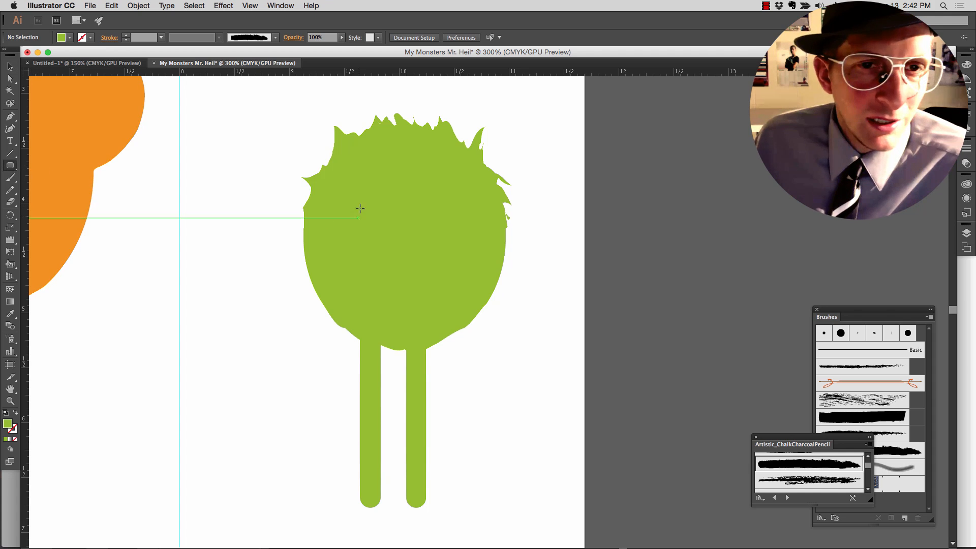
pyautogui.click(349, 203)
pyautogui.press('super+z')
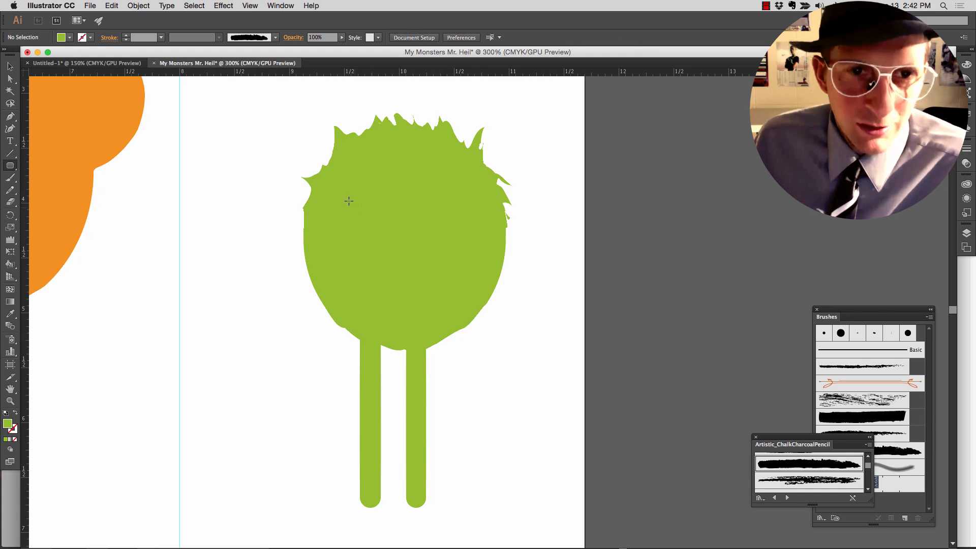
pyautogui.moveTo(349, 202); pyautogui.dragTo(385, 235)
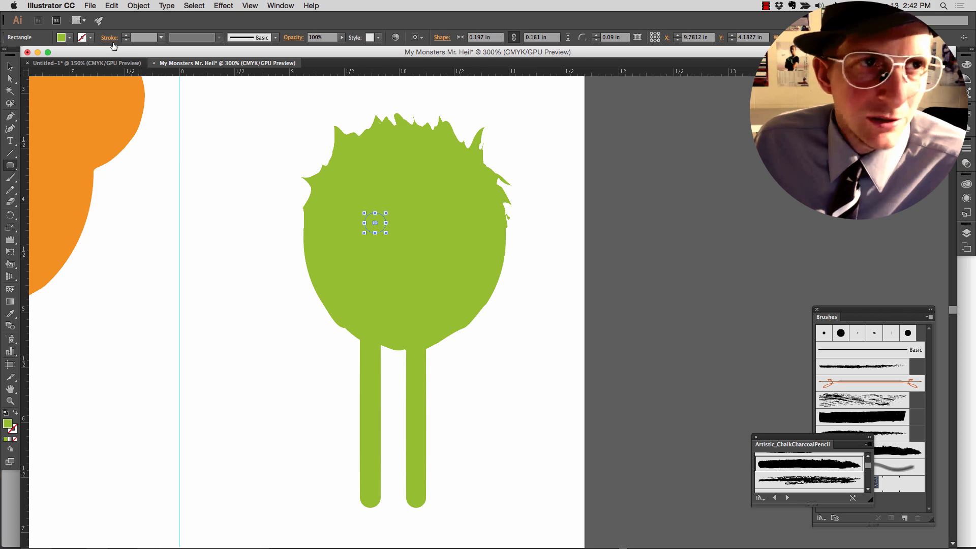
pyautogui.click(70, 38)
pyautogui.click(20, 55)
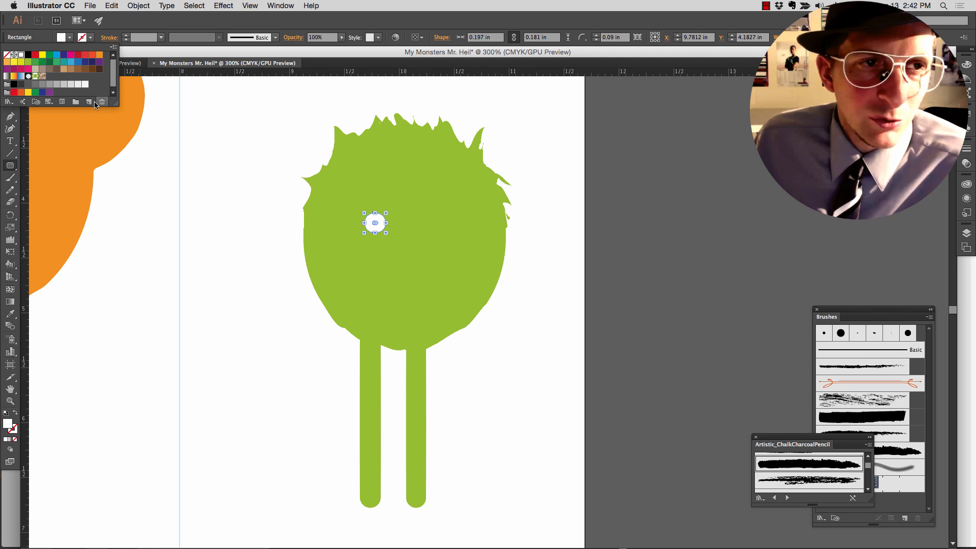
pyautogui.click(213, 189)
pyautogui.click(326, 229)
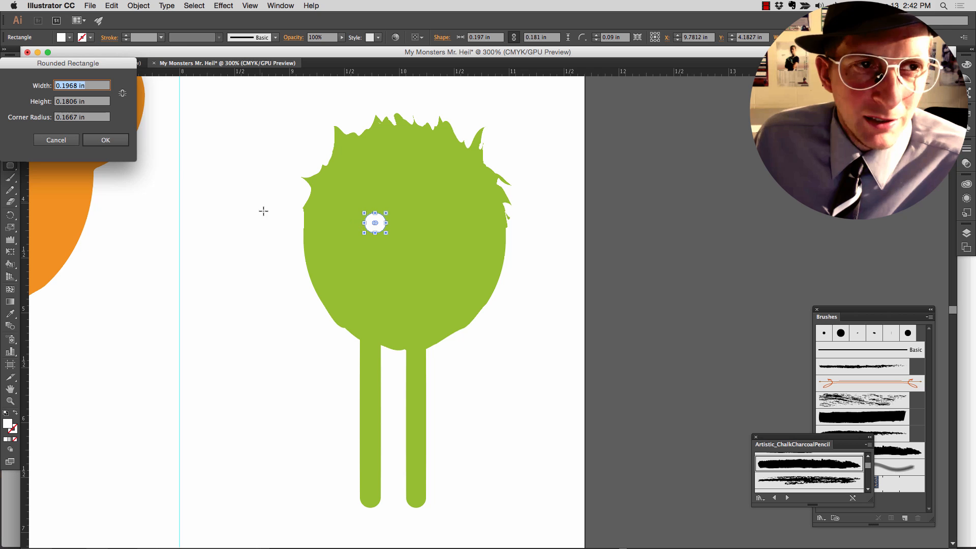
pyautogui.click(106, 140)
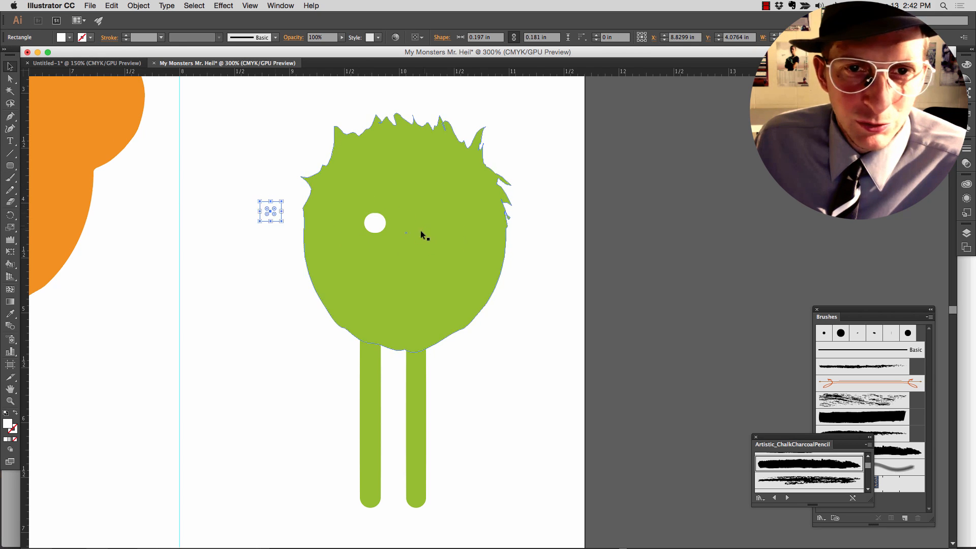
pyautogui.press('super+z')
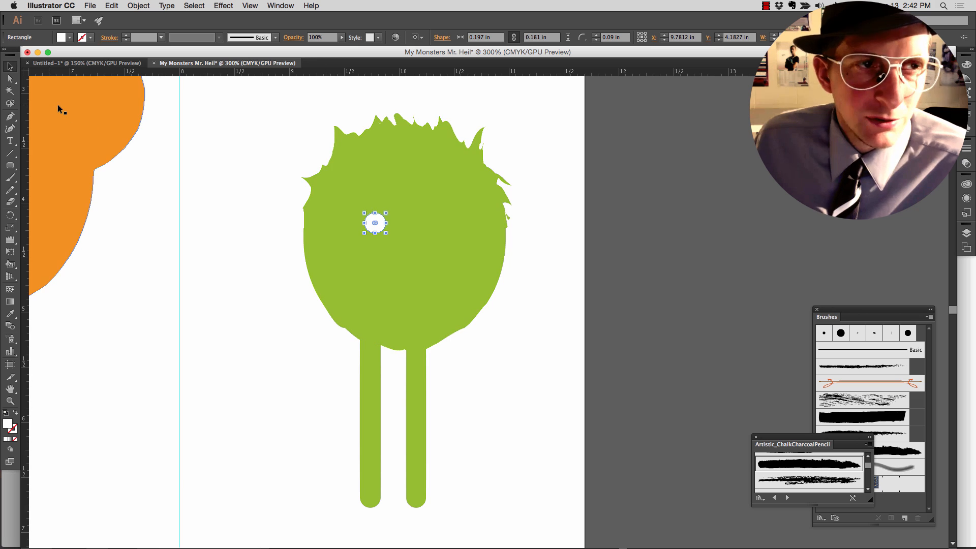
# - Duplicate the white eye, place the copy level with the original about 0.5 in to its right, and activate the Ellipse tool
pyautogui.press('super+v')
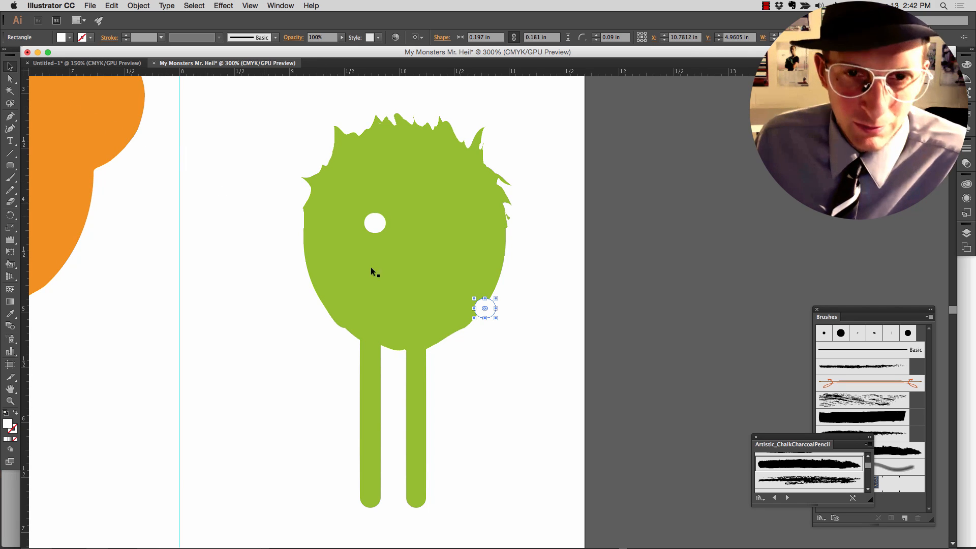
pyautogui.moveTo(491, 308); pyautogui.dragTo(436, 226)
pyautogui.click(70, 38)
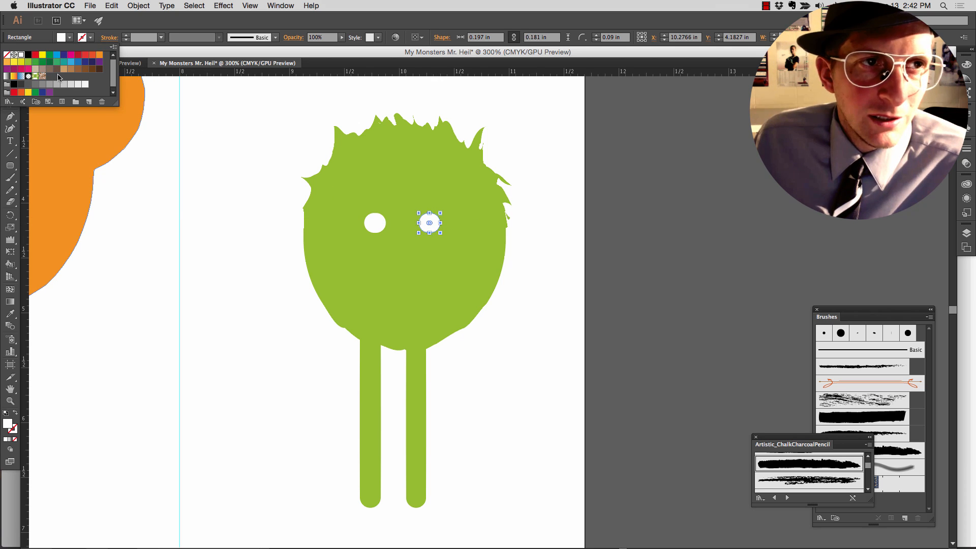
pyautogui.click(10, 166)
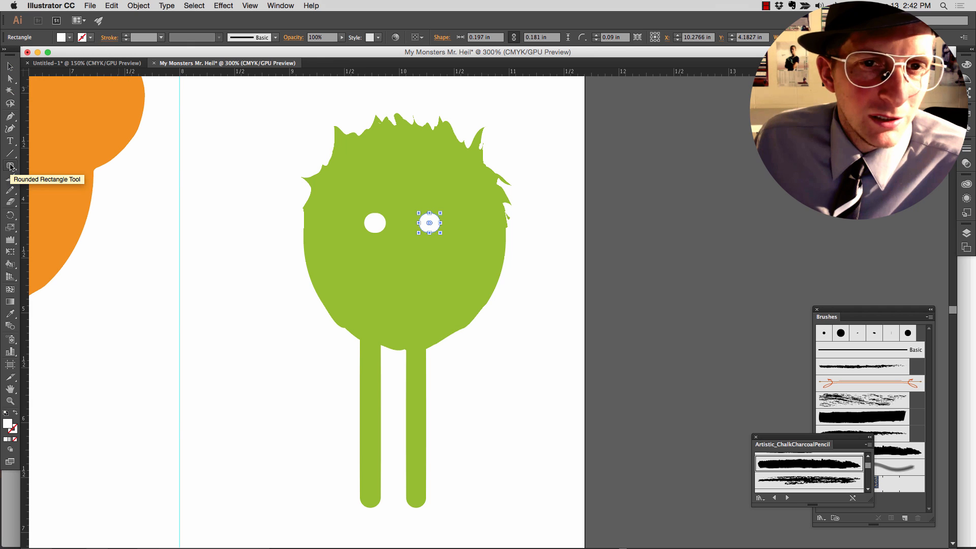
pyautogui.moveTo(10, 166); pyautogui.dragTo(54, 192)
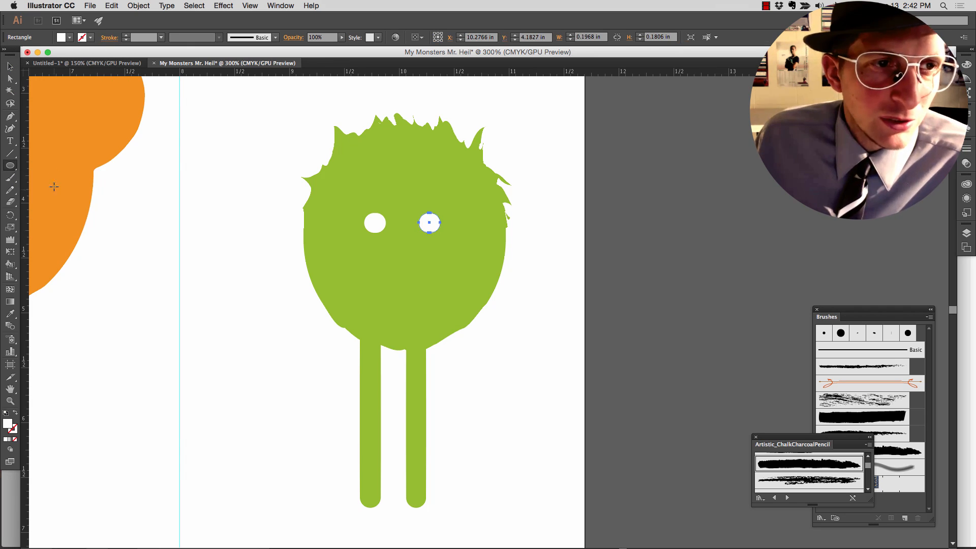
pyautogui.click(68, 38)
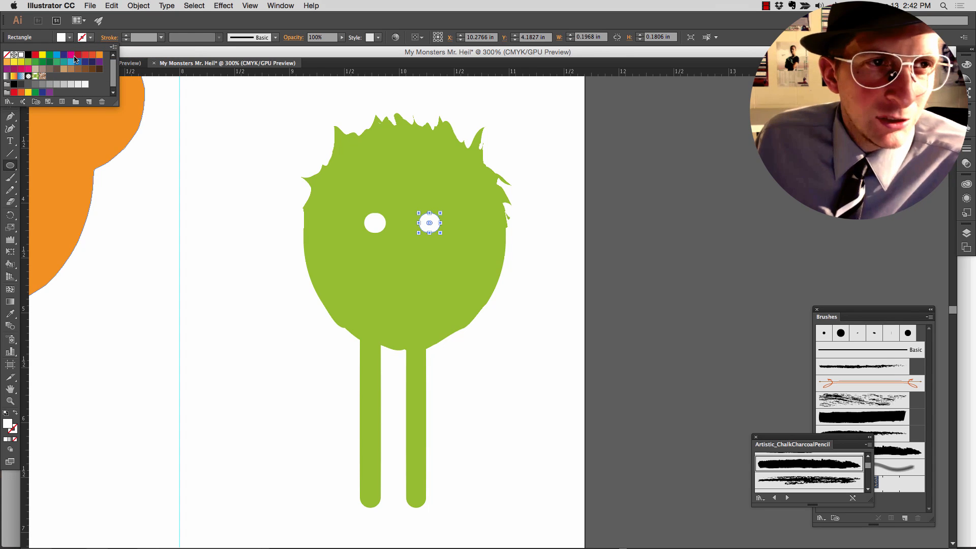
pyautogui.click(34, 61)
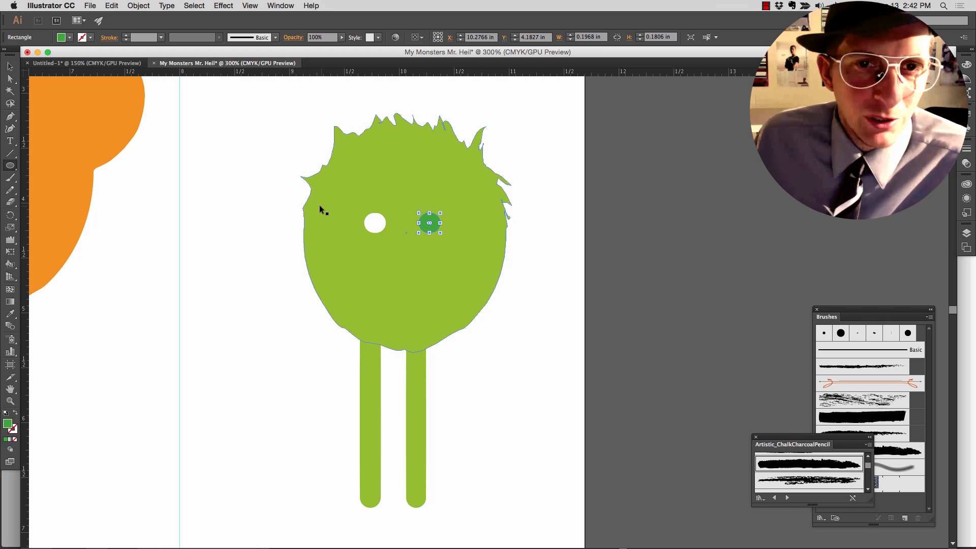
pyautogui.press('super+z')
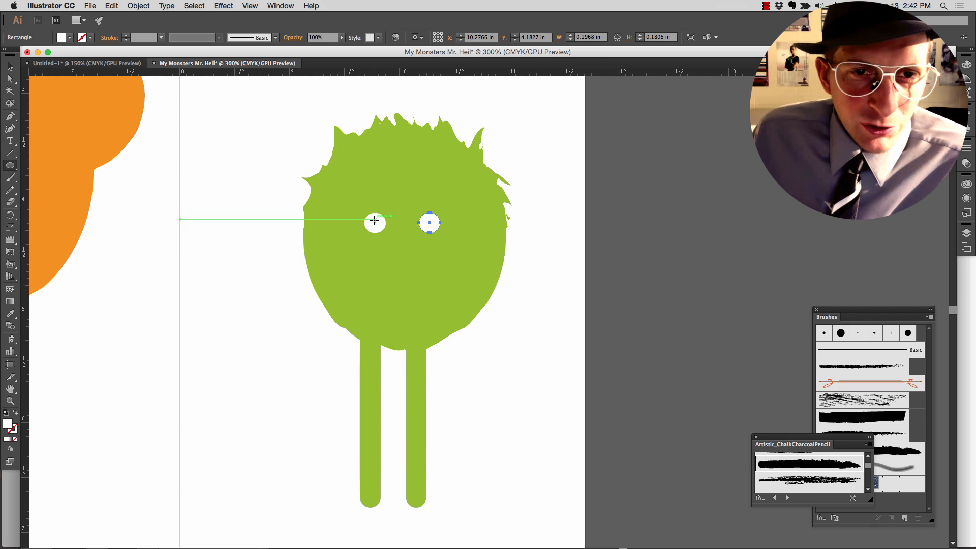
# - Draw a pupil ellipse about 0.06 by 0.07 in inside the left eye and fill it dark green
pyautogui.moveTo(375, 217); pyautogui.dragTo(369, 225)
pyautogui.click(68, 38)
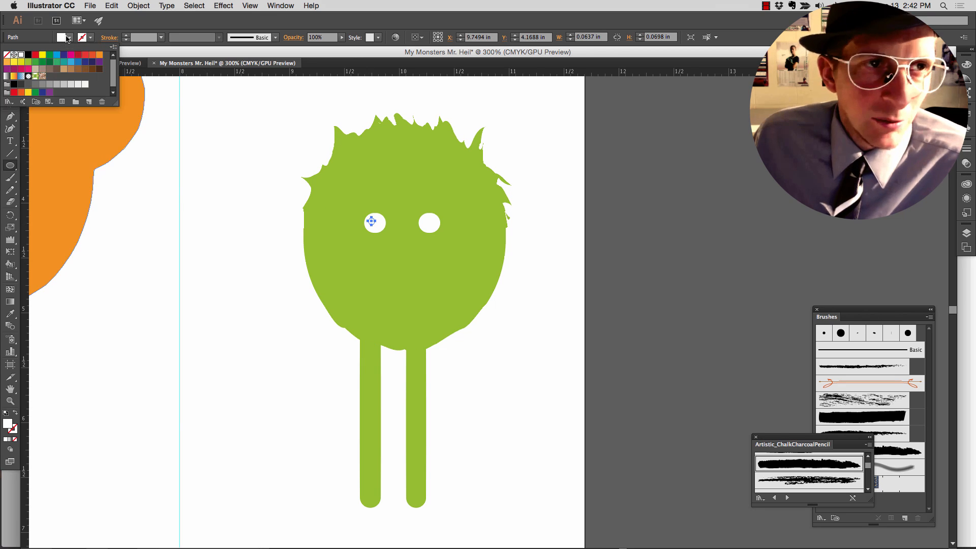
pyautogui.click(43, 62)
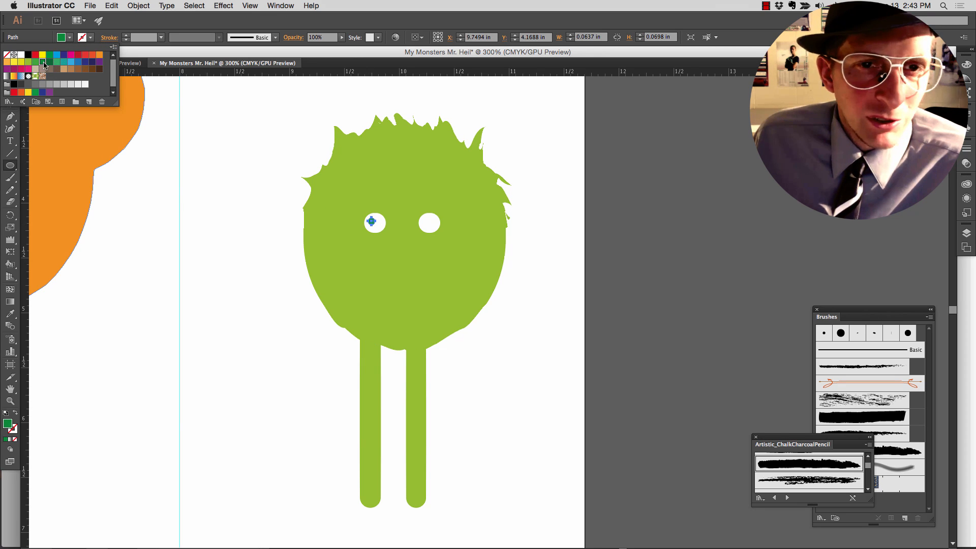
pyautogui.click(420, 220)
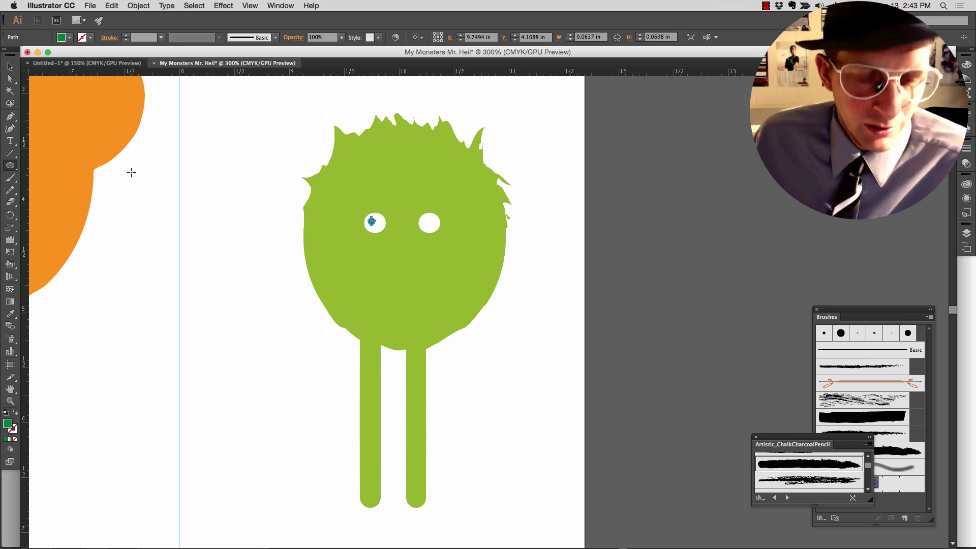
# - Copy the pupil into the right eye's upper-left area, move the left pupil to the matching spot, and deselect
pyautogui.press('v')
pyautogui.press('super+equal')
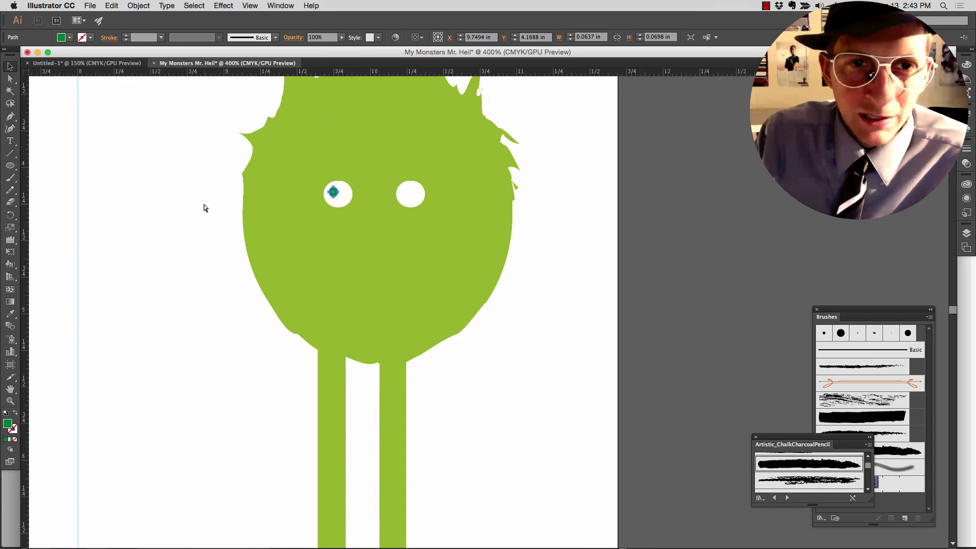
pyautogui.moveTo(243, 204); pyautogui.dragTo(240, 256)
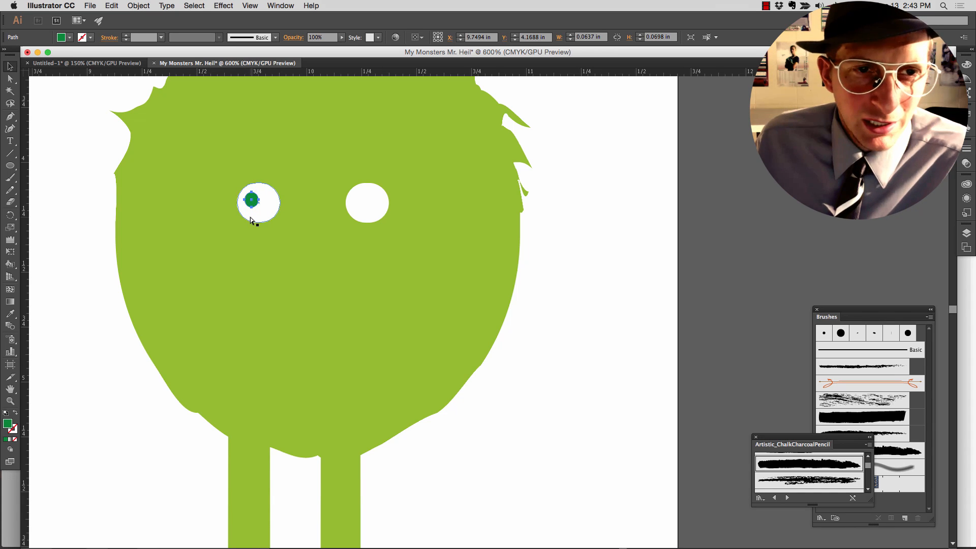
pyautogui.press('super+c')
pyautogui.press('super+v')
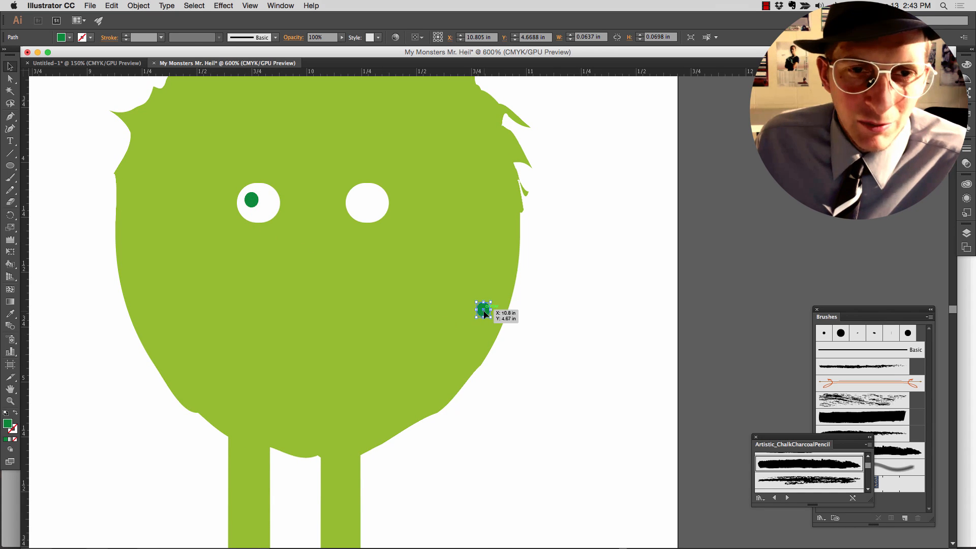
pyautogui.moveTo(484, 314); pyautogui.dragTo(358, 199)
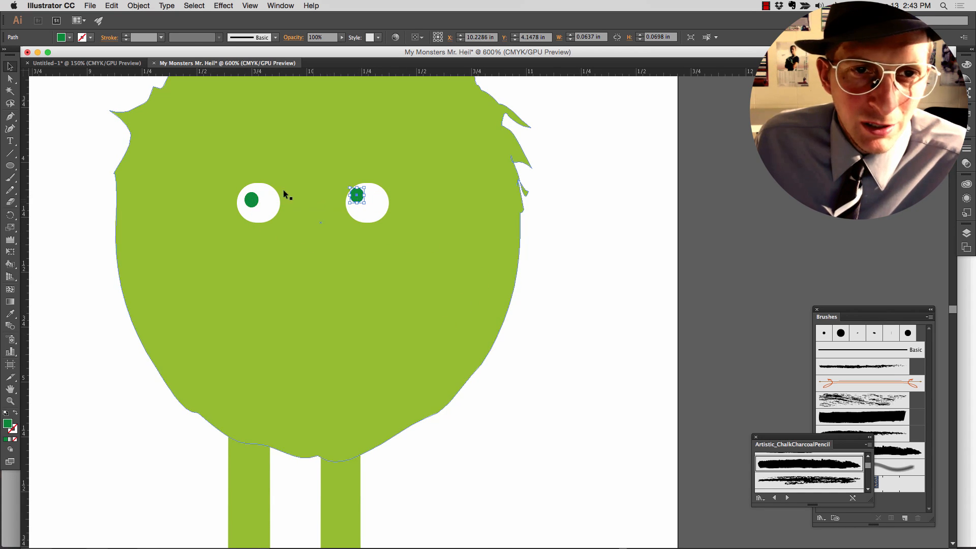
pyautogui.moveTo(251, 199); pyautogui.dragTo(247, 194)
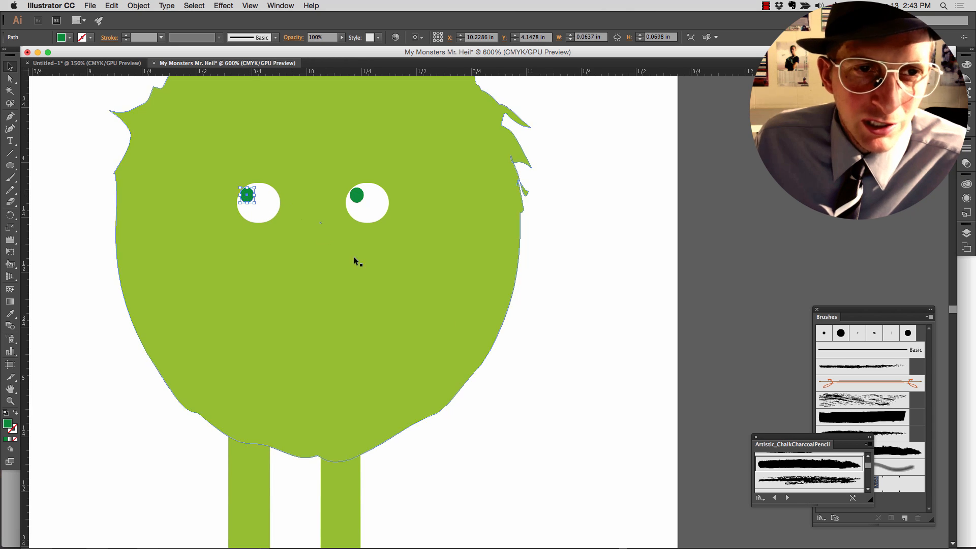
pyautogui.click(587, 357)
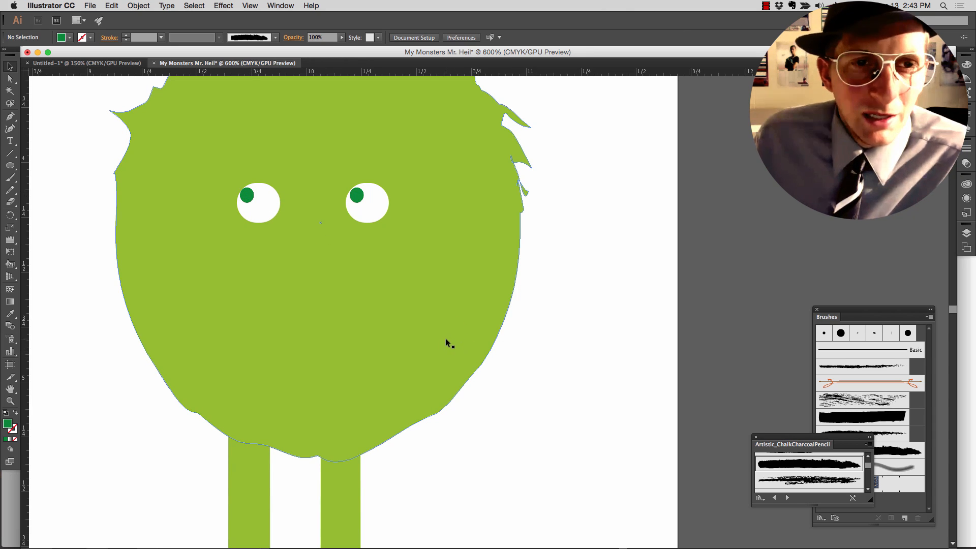
# - Draw an ellipse about 0.53 by 0.58 in around the left eye and give it a black stroke and no fill
pyautogui.scroll(3, 446, 337)
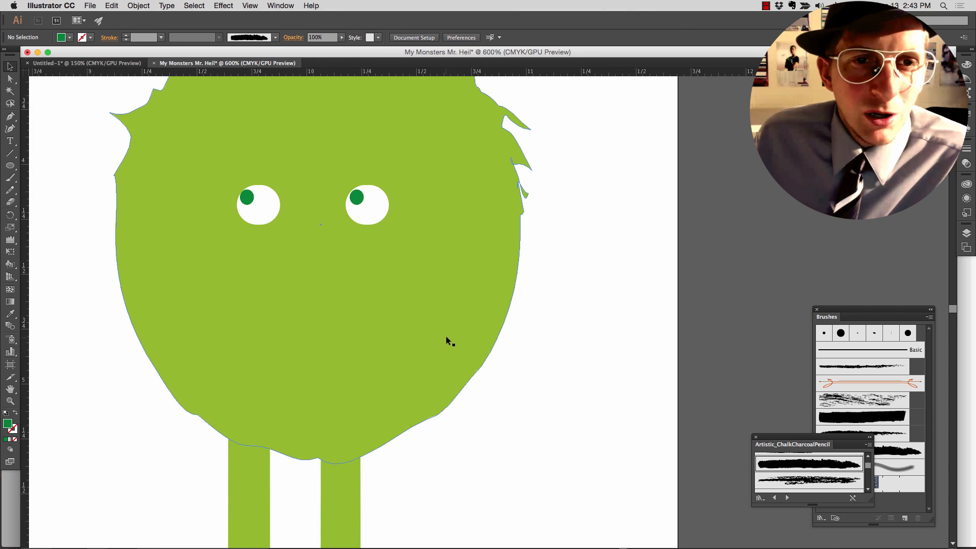
pyautogui.click(11, 167)
pyautogui.moveTo(256, 246); pyautogui.dragTo(312, 307)
pyautogui.click(83, 40)
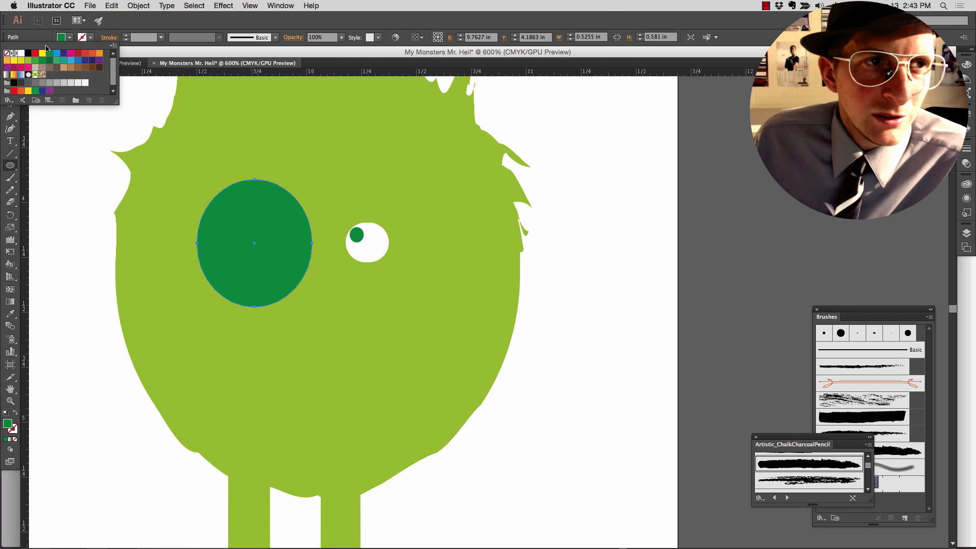
pyautogui.click(28, 53)
pyautogui.press('Escape')
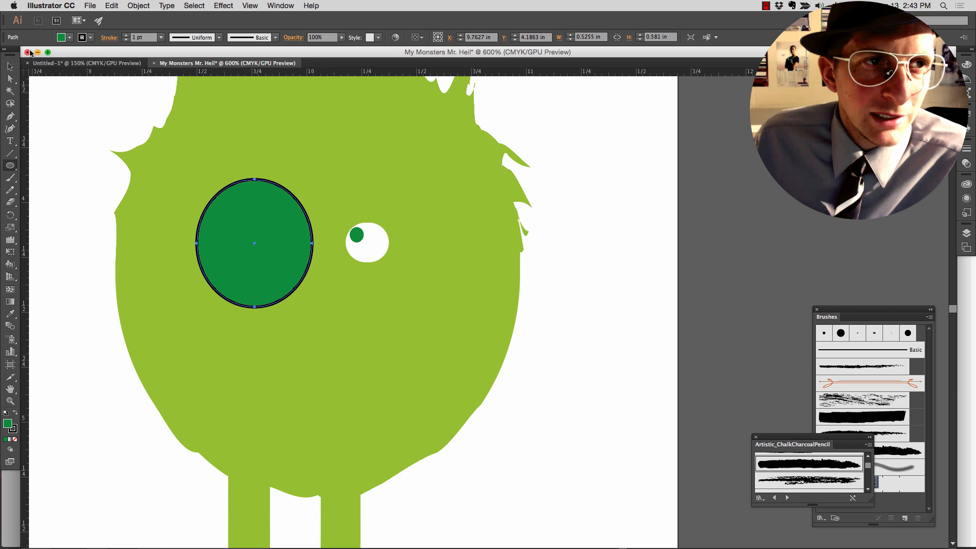
pyautogui.click(68, 39)
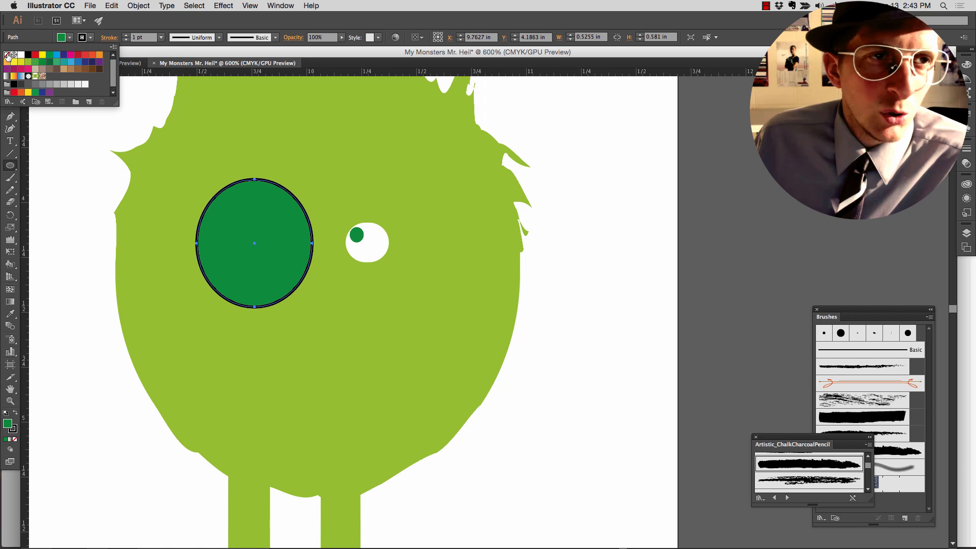
pyautogui.click(8, 55)
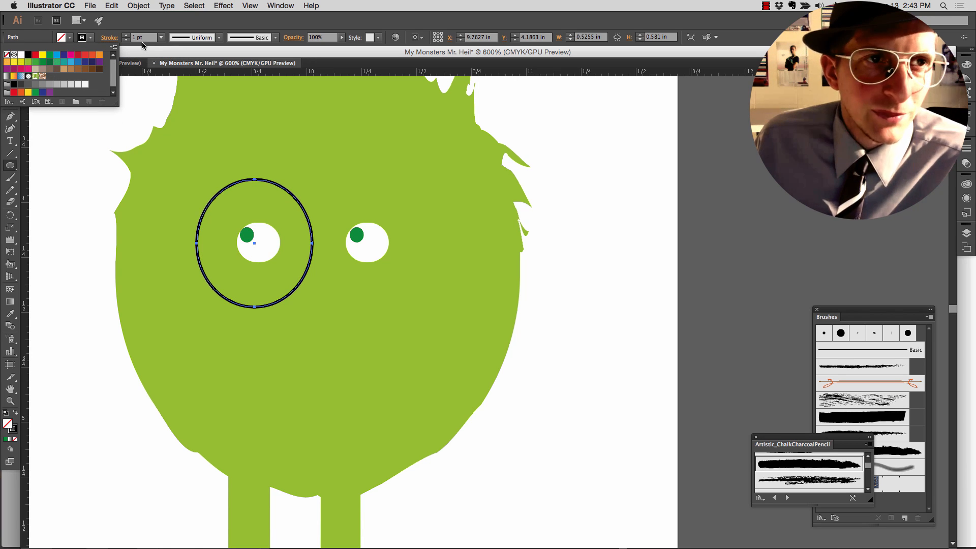
# - Set the stroke weight of the ring around the left eye to 3 pt and deselect it
pyautogui.click(161, 37)
pyautogui.click(160, 37)
pyautogui.click(173, 95)
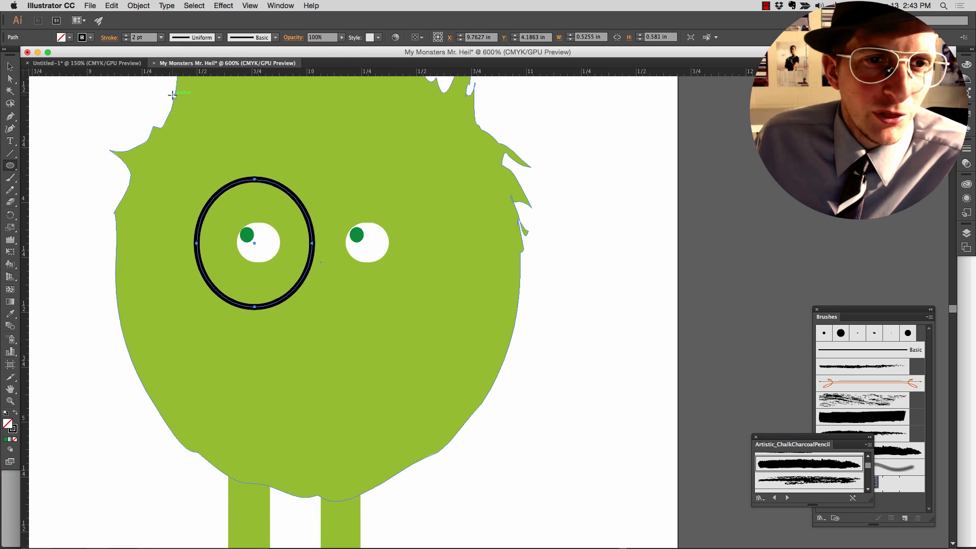
pyautogui.click(160, 38)
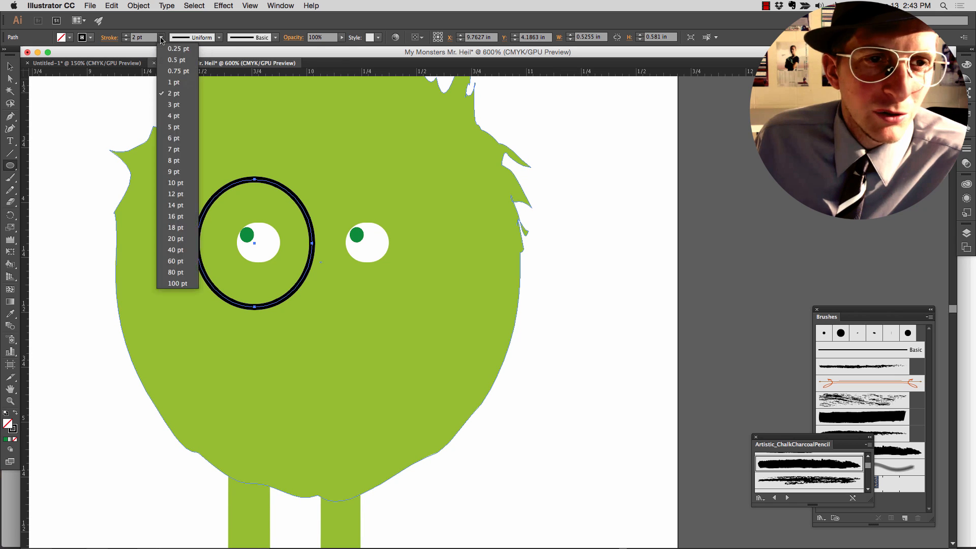
pyautogui.click(168, 104)
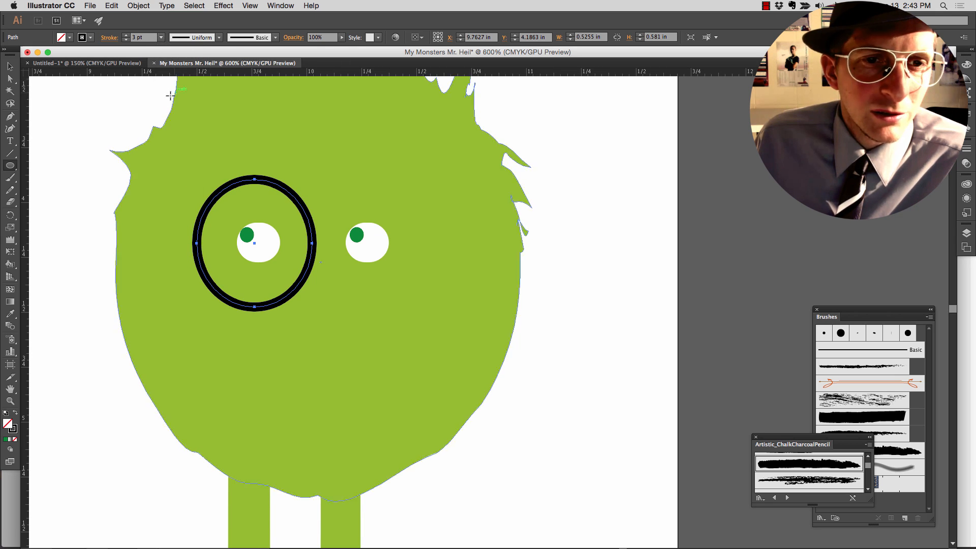
pyautogui.click(11, 66)
pyautogui.click(125, 121)
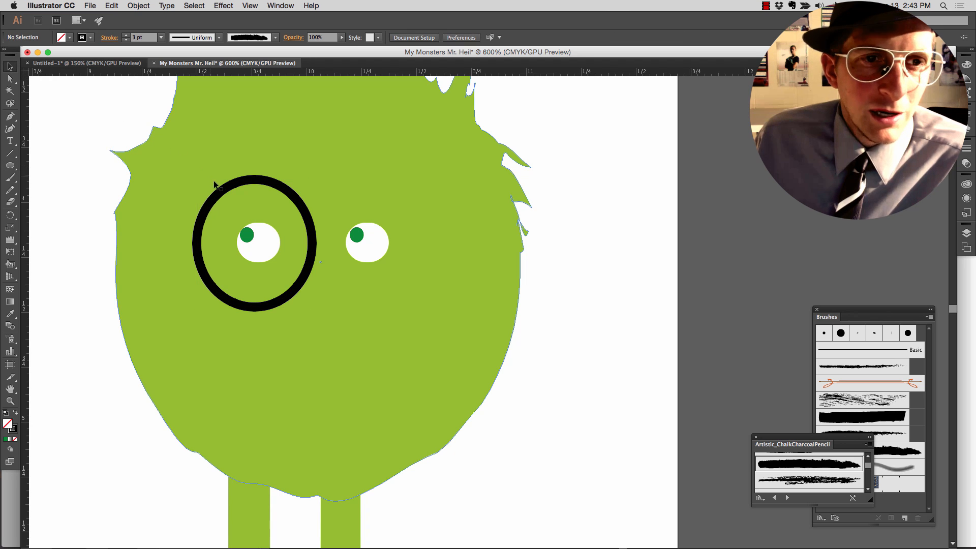
# - Duplicate the black ring and place the copy around the right eye, level with the first ring and touching it
pyautogui.click(221, 191)
pyautogui.doubleClick(221, 191)
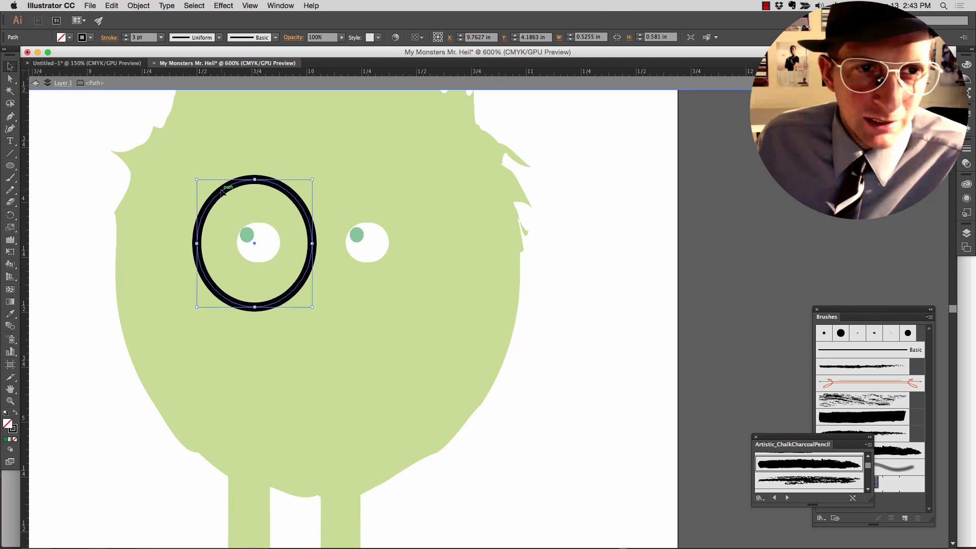
pyautogui.press('super+c')
pyautogui.press('super+v')
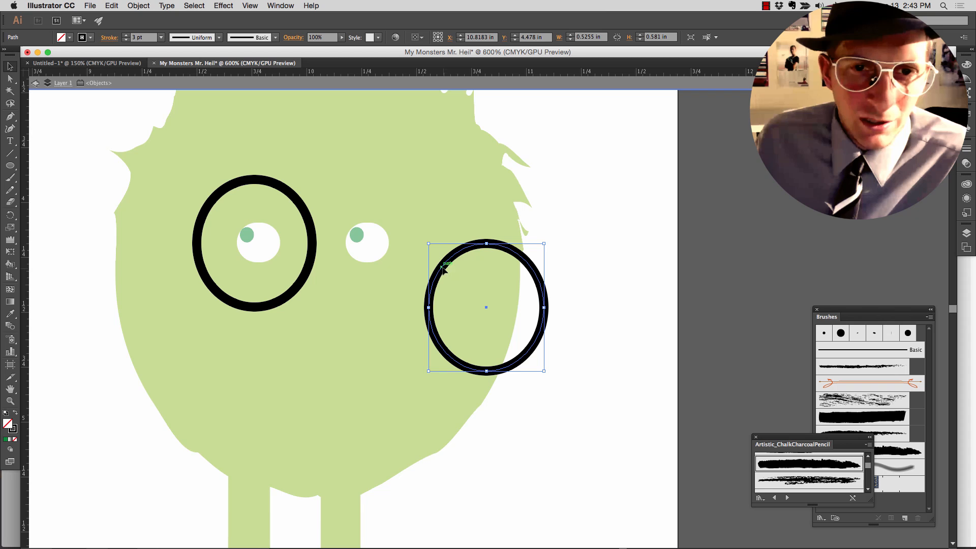
pyautogui.moveTo(441, 268); pyautogui.dragTo(331, 206)
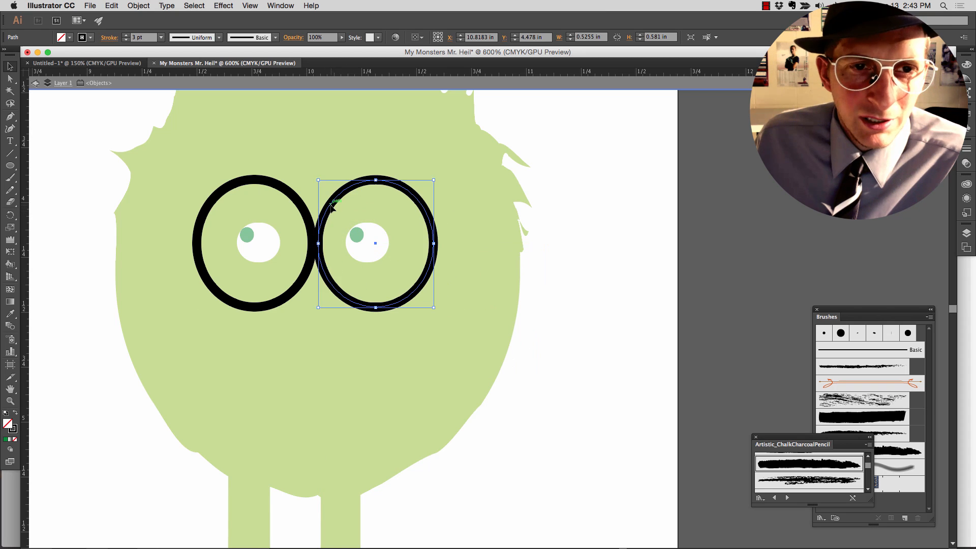
pyautogui.click(316, 322)
pyautogui.keyDown('alt'); pyautogui.scroll(-1, 306, 304); pyautogui.keyUp('alt')
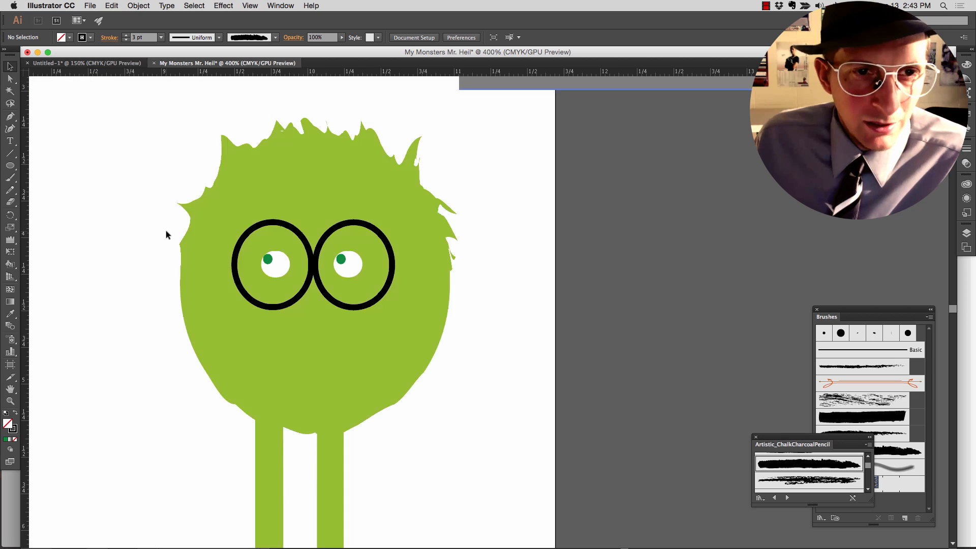
# - Draw the two glasses arms as lines from the rings to the head's edges, about 0.30 by 0.24 in left and 0.38 by 0.22 in right
pyautogui.click(9, 154)
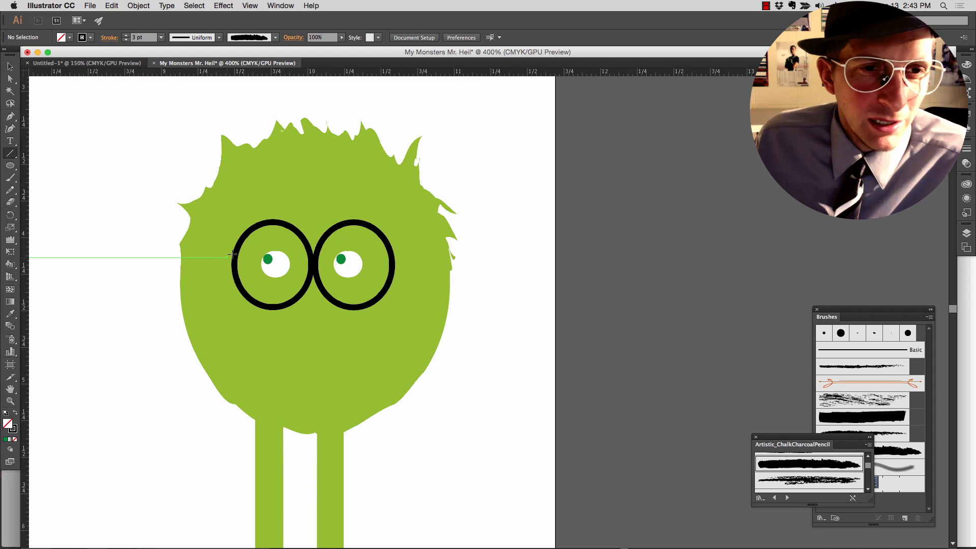
pyautogui.moveTo(234, 252); pyautogui.dragTo(190, 219)
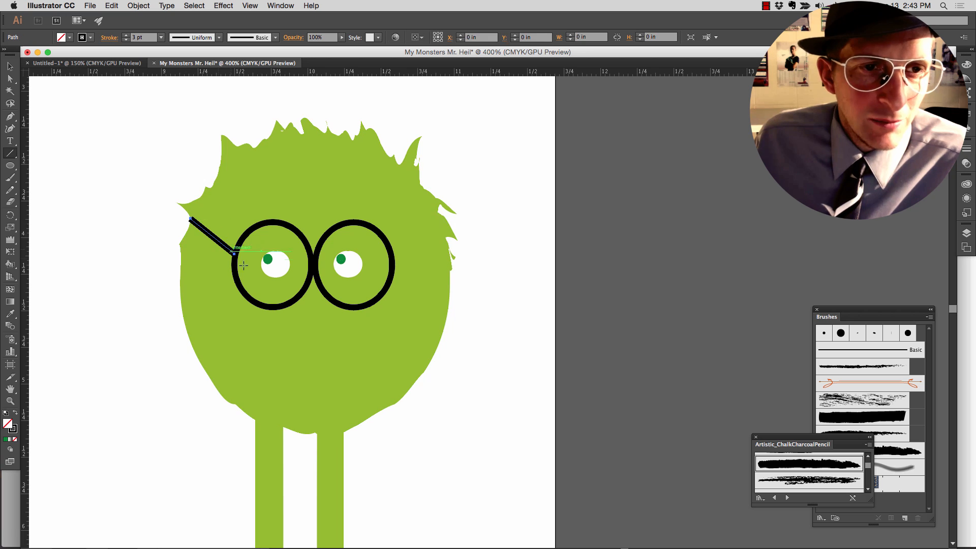
pyautogui.moveTo(393, 259)
pyautogui.mouseDown()
pyautogui.moveTo(455, 231)
pyautogui.moveTo(447, 227)
pyautogui.mouseUp()
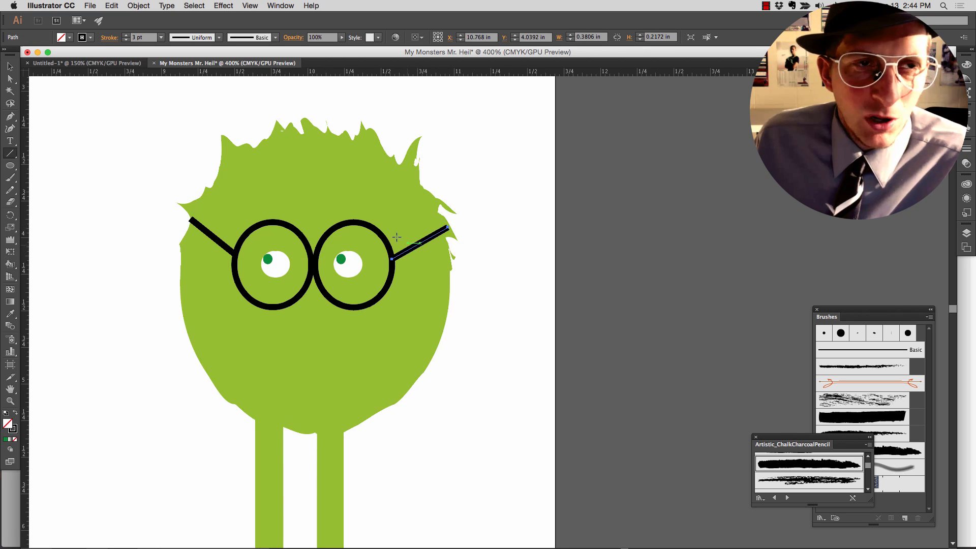
# - Set the stroke weight of both glasses arms to 2 pt and deselect
pyautogui.click(161, 38)
pyautogui.click(171, 93)
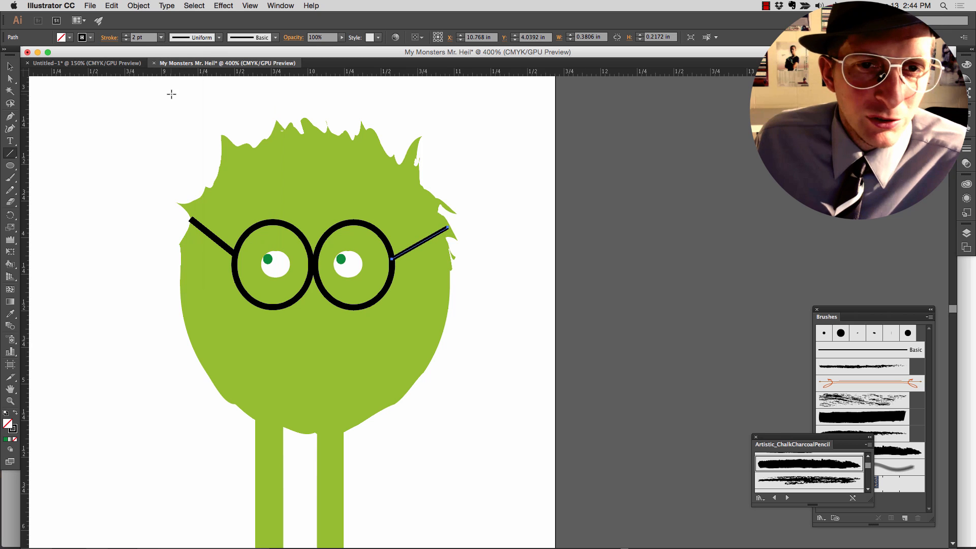
pyautogui.press('v')
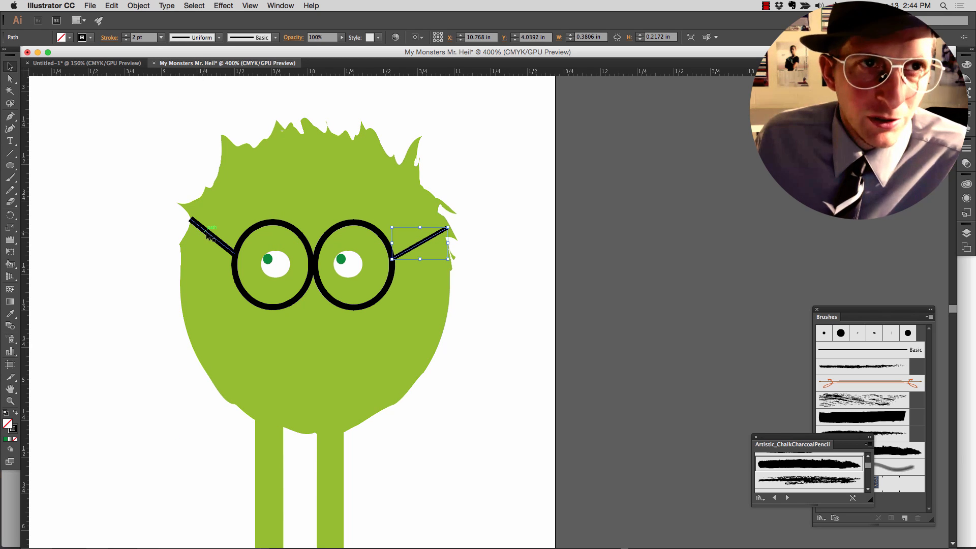
pyautogui.click(211, 235)
pyautogui.click(161, 37)
pyautogui.click(168, 93)
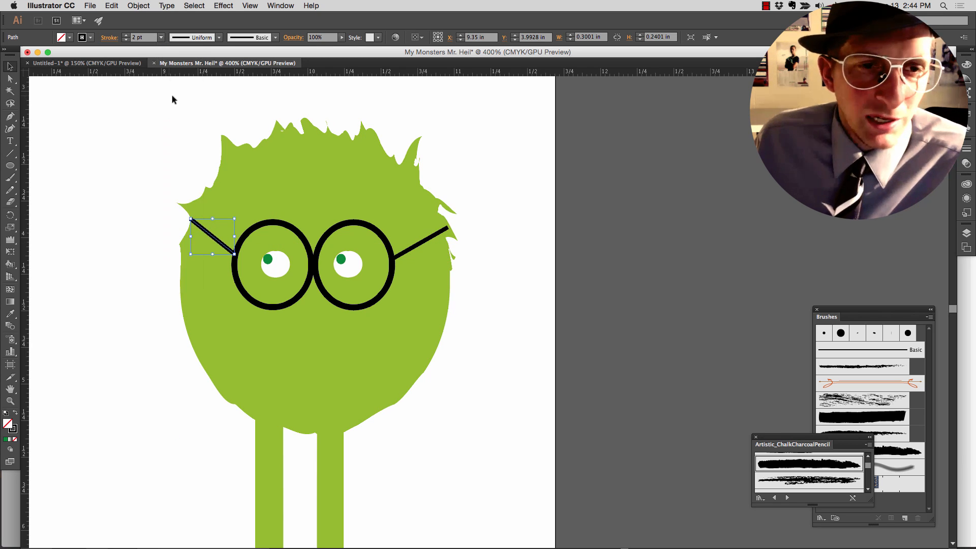
pyautogui.click(164, 159)
pyautogui.scroll(-2, 176, 252)
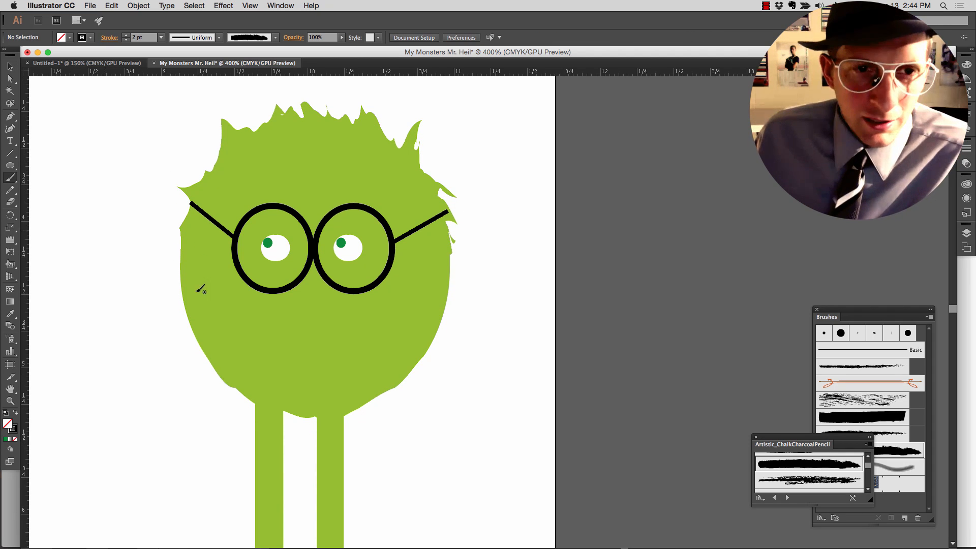
# - Try painting a mouth on the green monster with the 15 pt. Round brush and undo the stroke
pyautogui.press('b')
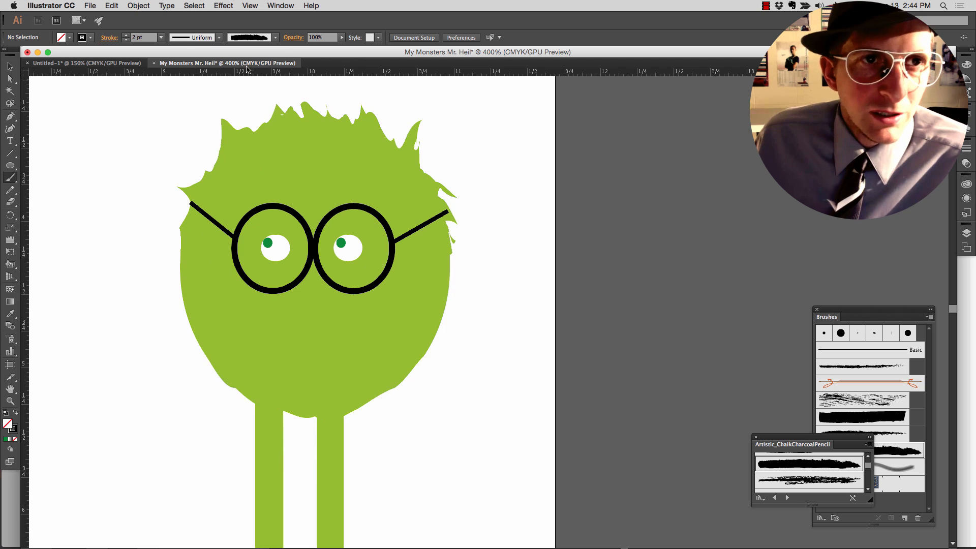
pyautogui.click(249, 37)
pyautogui.scroll(3, 233, 81)
pyautogui.click(202, 60)
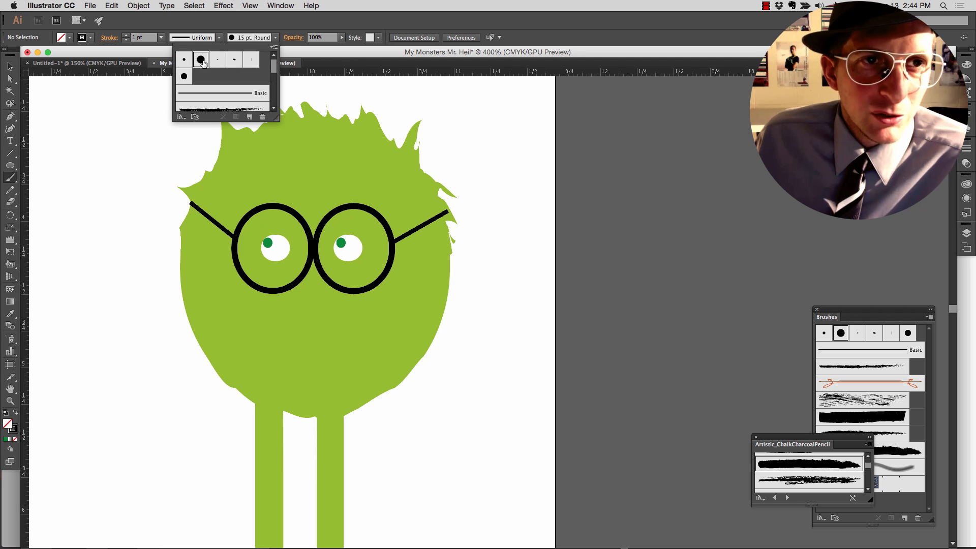
pyautogui.click(371, 342)
pyautogui.moveTo(371, 341); pyautogui.dragTo(366, 350)
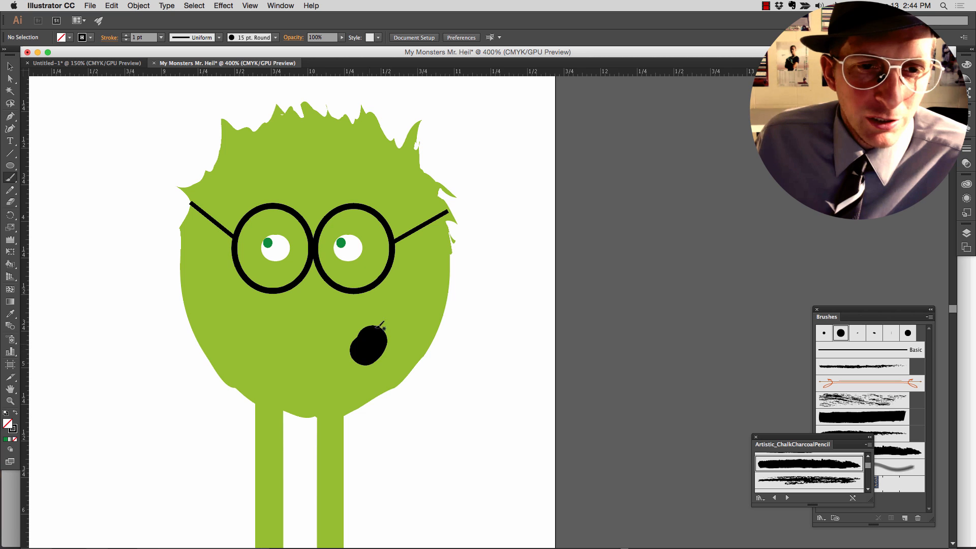
pyautogui.press('super+z')
# - Try painting the green monster's mouth with the 5 pt. Round brush and undo the stroke
pyautogui.click(245, 38)
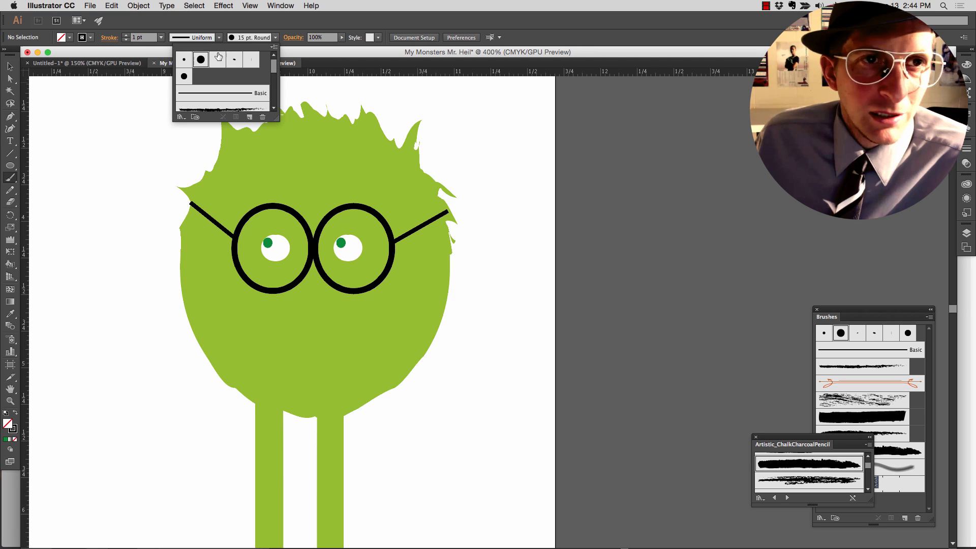
pyautogui.click(184, 60)
pyautogui.click(381, 335)
pyautogui.moveTo(381, 335); pyautogui.dragTo(366, 351)
pyautogui.press('super+z')
# - Paint a short curved black smile on the lower right of the green monster's face with the 5 pt. Oval brush
pyautogui.click(161, 39)
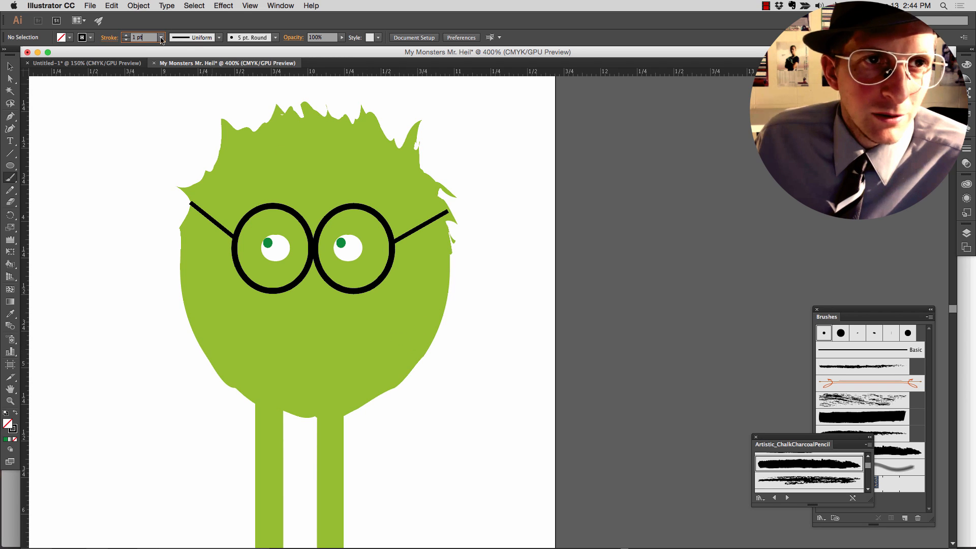
pyautogui.click(241, 38)
pyautogui.click(235, 60)
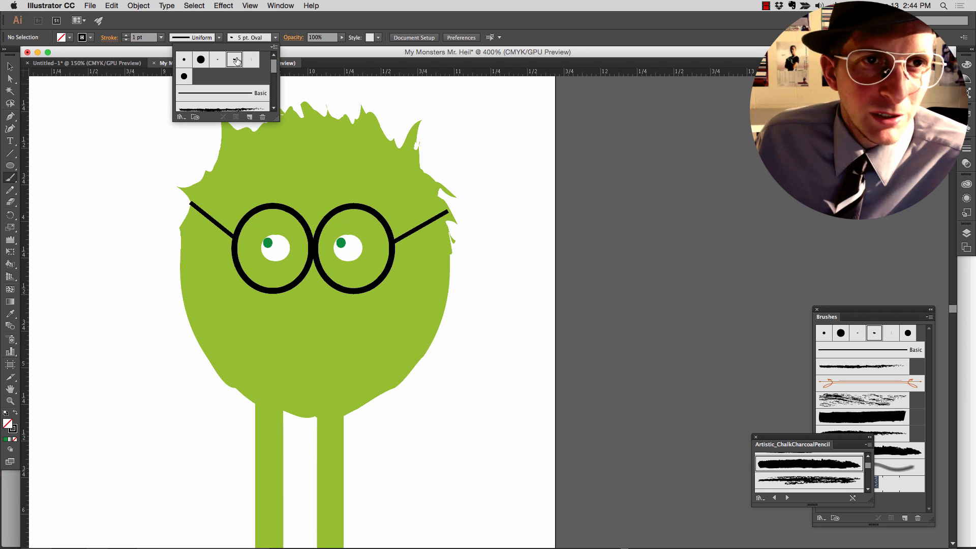
pyautogui.click(380, 337)
pyautogui.moveTo(382, 338); pyautogui.dragTo(356, 354)
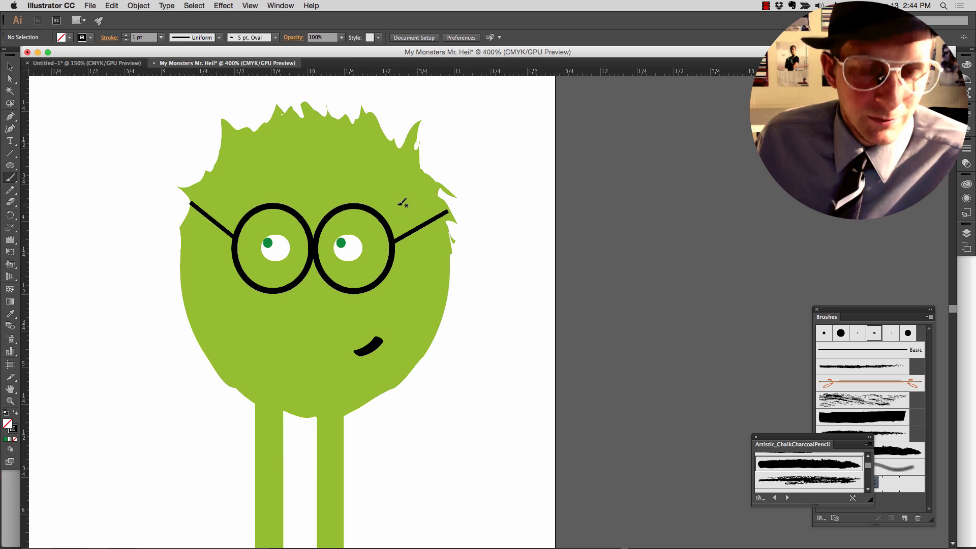
pyautogui.press('super+minus')
pyautogui.press('super+minus')
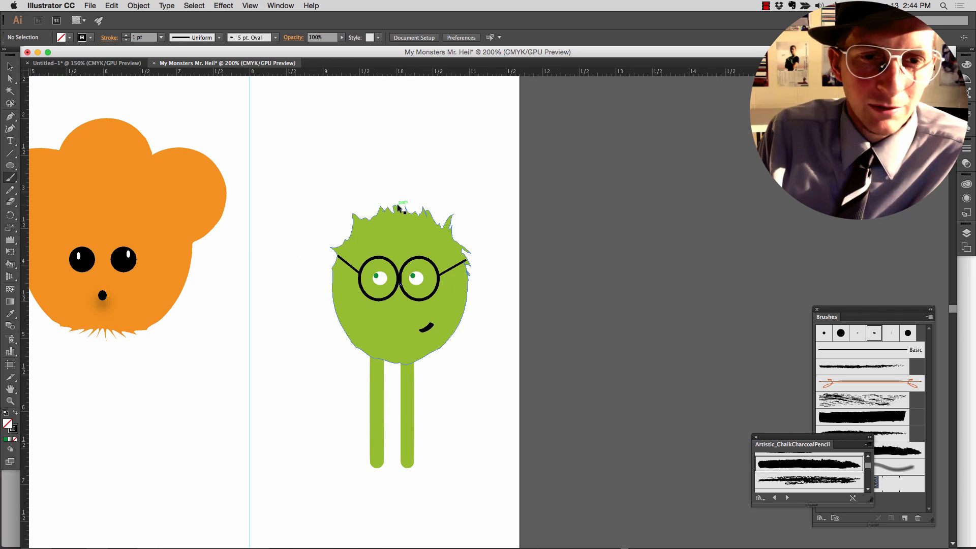
pyautogui.scroll(-3, 385, 336)
pyautogui.hscroll(5, 402, 338)
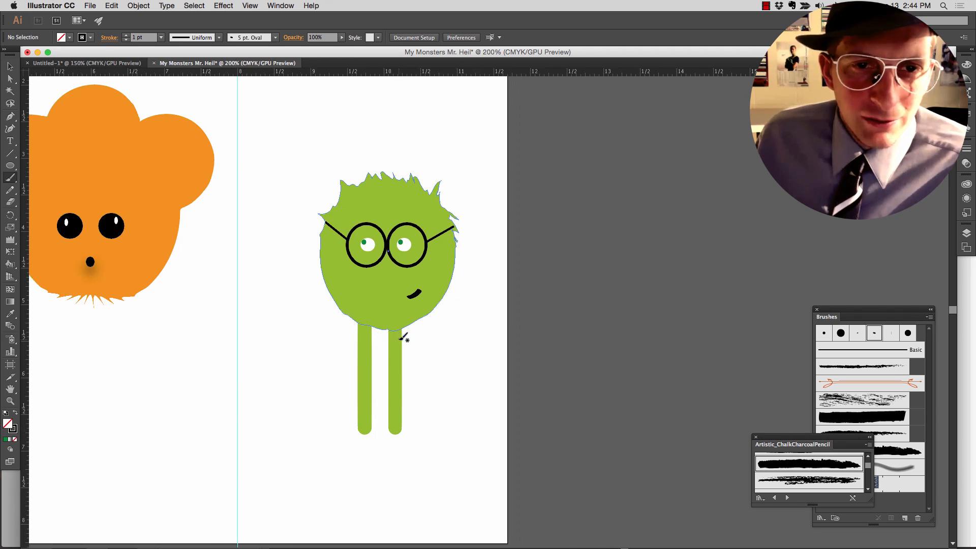
pyautogui.press('v')
pyautogui.click(417, 396)
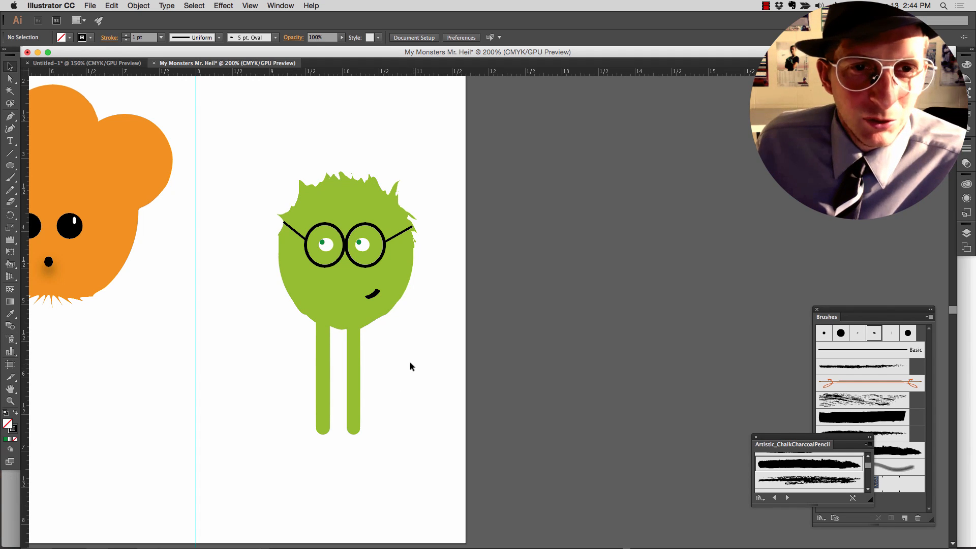
# - Duplicate the blue monster's body and flip the copy vertically beneath the original, squashed to about 0.95 in high
pyautogui.hscroll(-10, 409, 365)
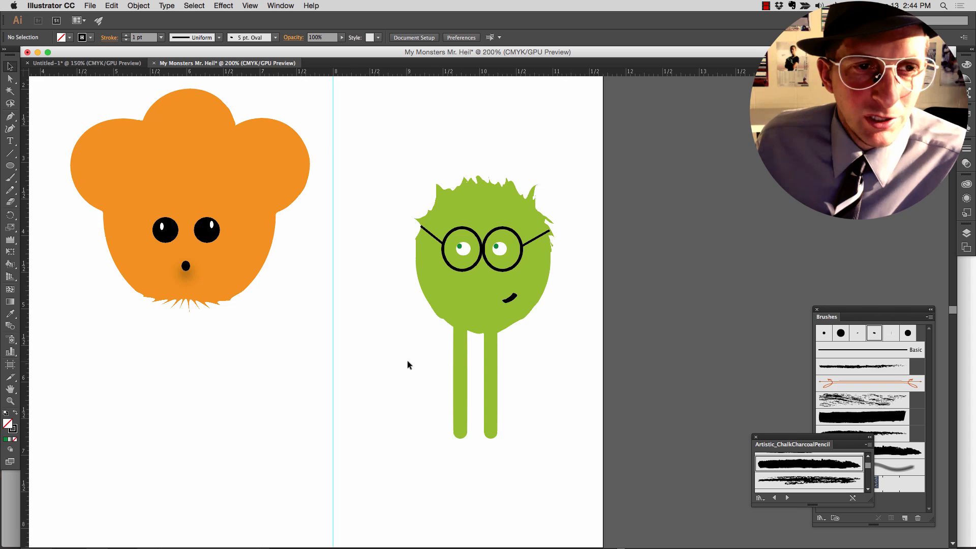
pyautogui.hscroll(-20, 407, 361)
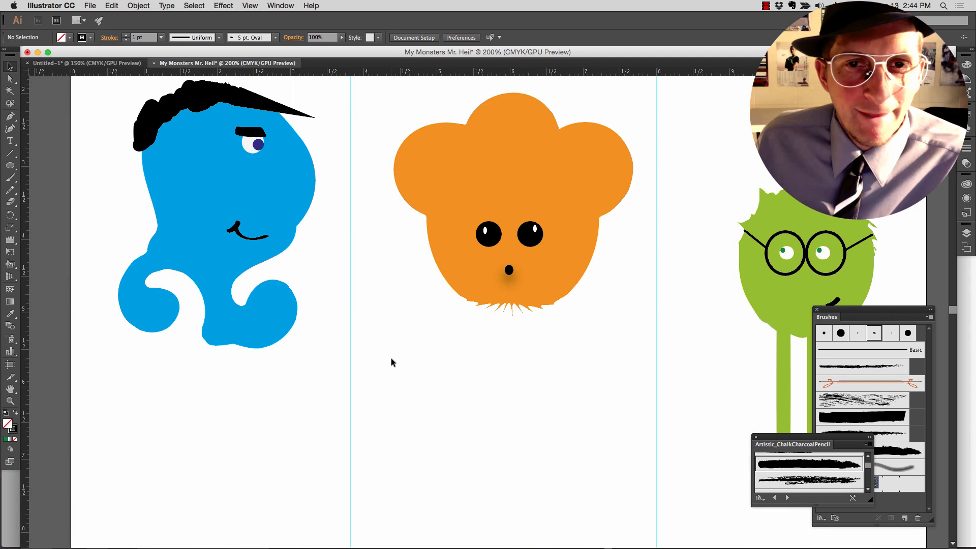
pyautogui.scroll(5, 391, 363)
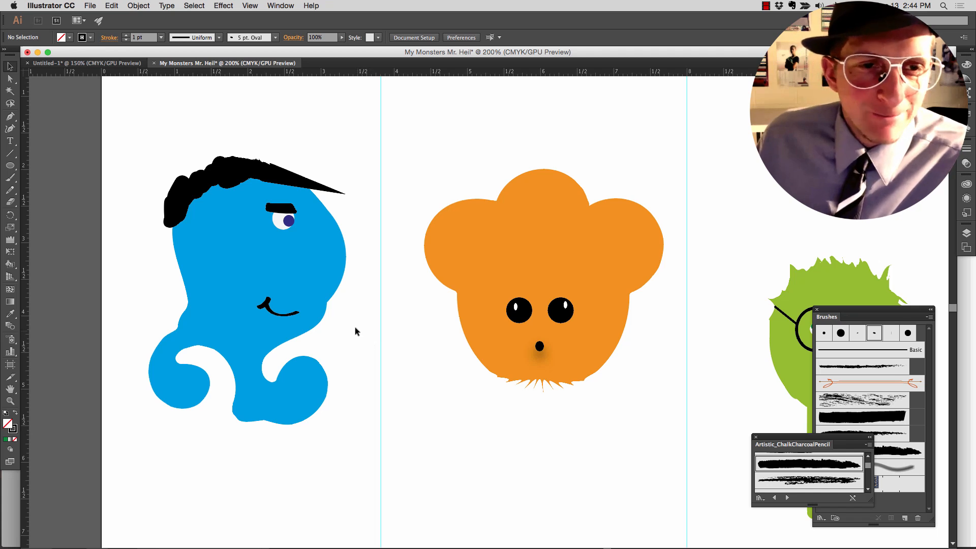
pyautogui.click(343, 275)
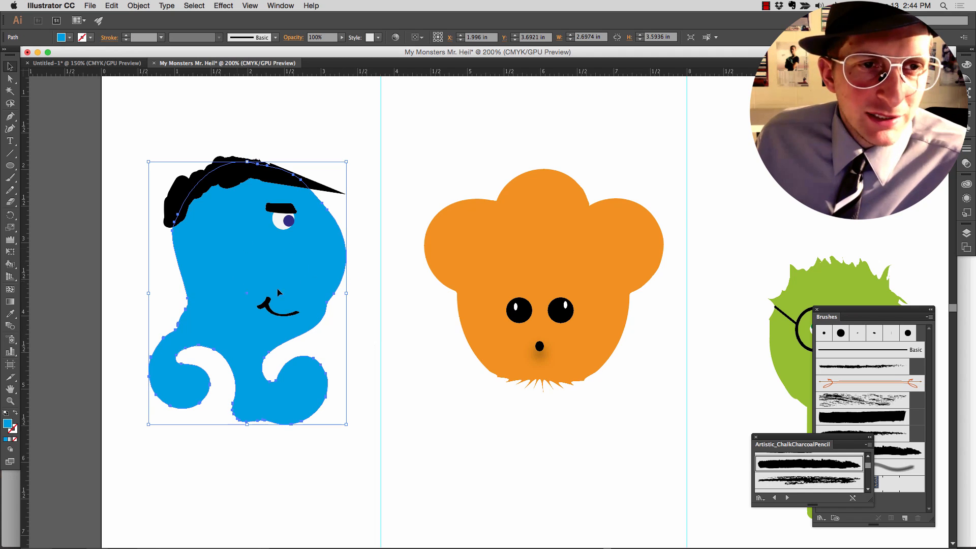
pyautogui.scroll(-3, 294, 257)
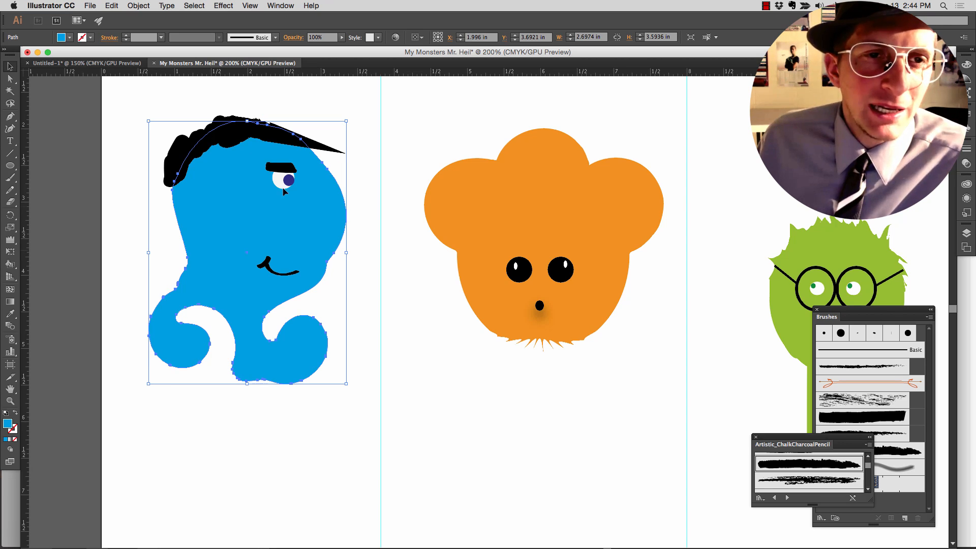
pyautogui.moveTo(247, 121); pyautogui.dragTo(231, 454)
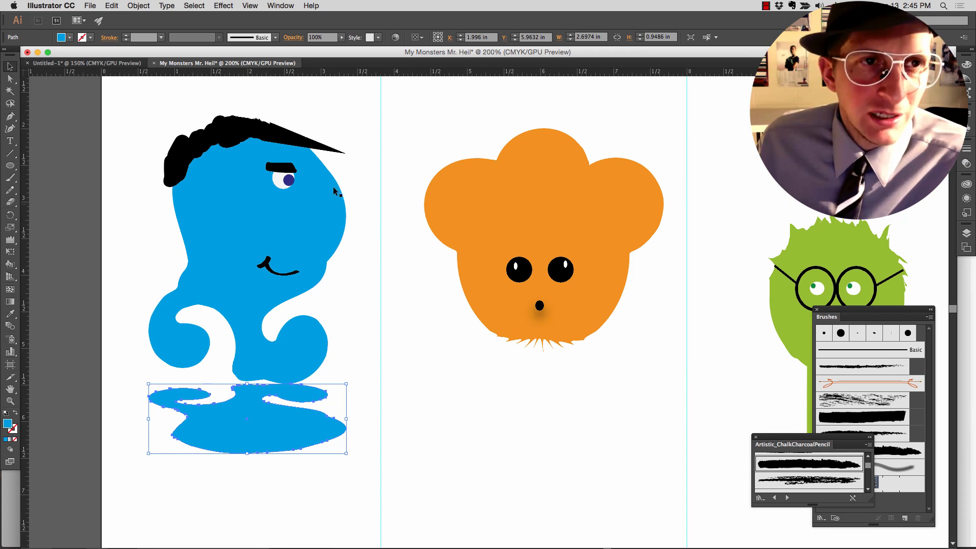
# - Fill the flipped body copy with the dark grey swatch C=0 M=0 Y=0 K=90
pyautogui.click(69, 38)
pyautogui.click(19, 85)
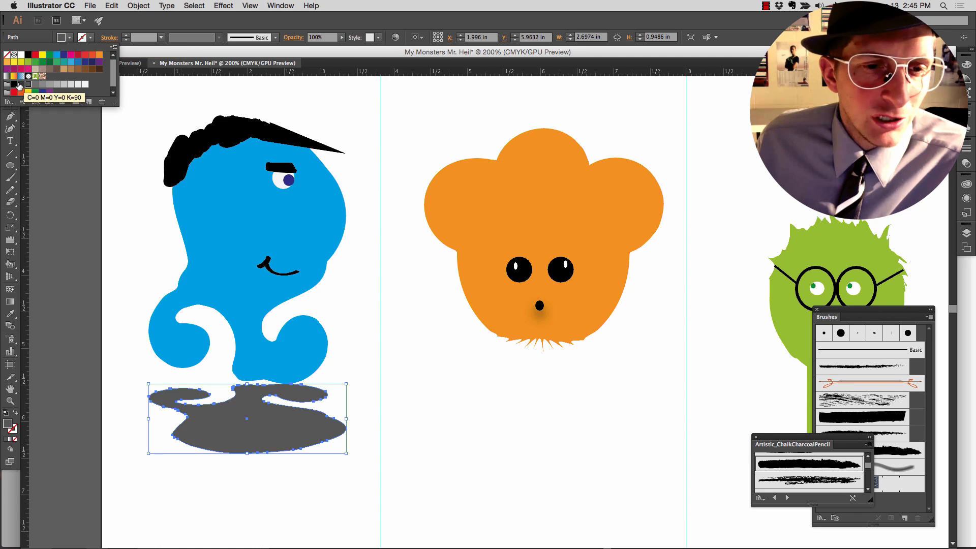
pyautogui.click(20, 85)
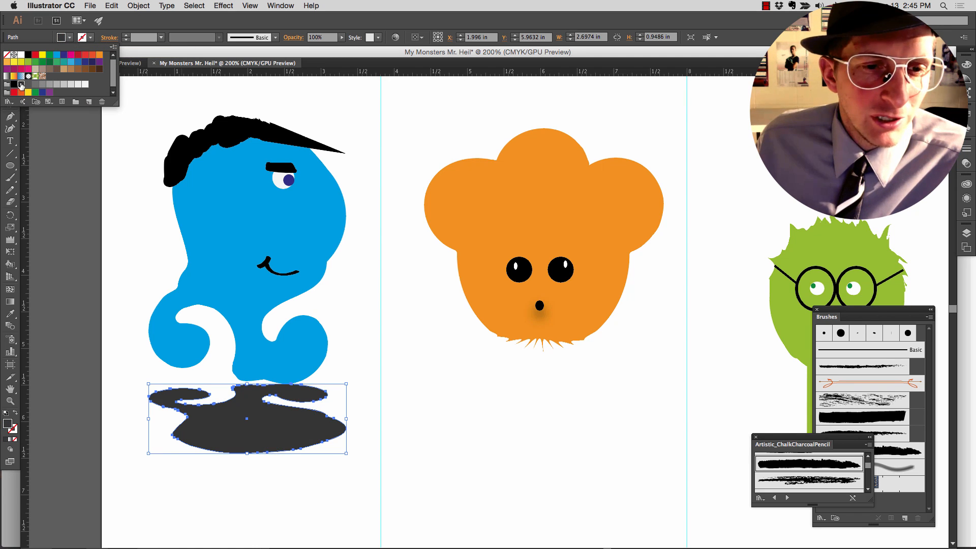
pyautogui.click(367, 242)
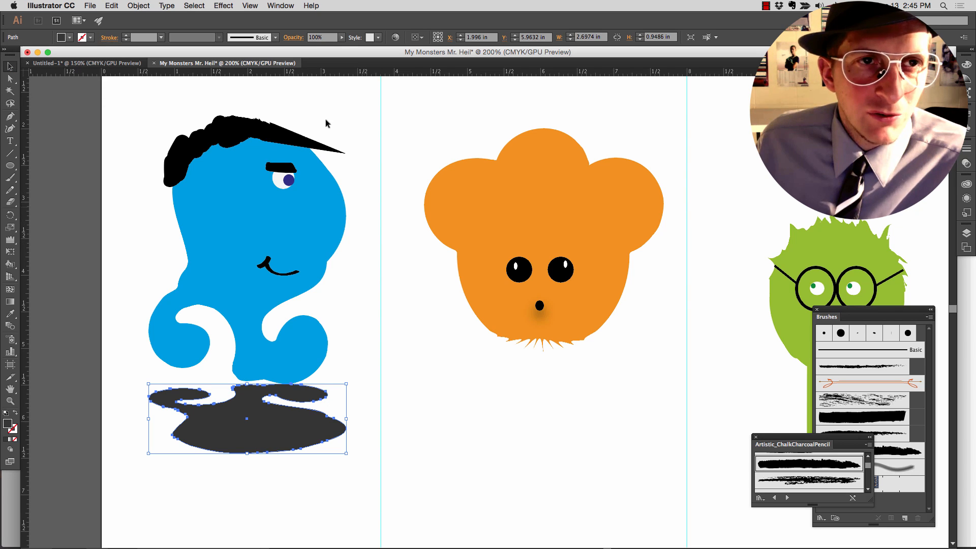
# - Try a Gaussian Blur with a 31.1-pixel radius on the dark grey shadow and undo it
pyautogui.click(193, 7)
pyautogui.moveTo(224, 5)
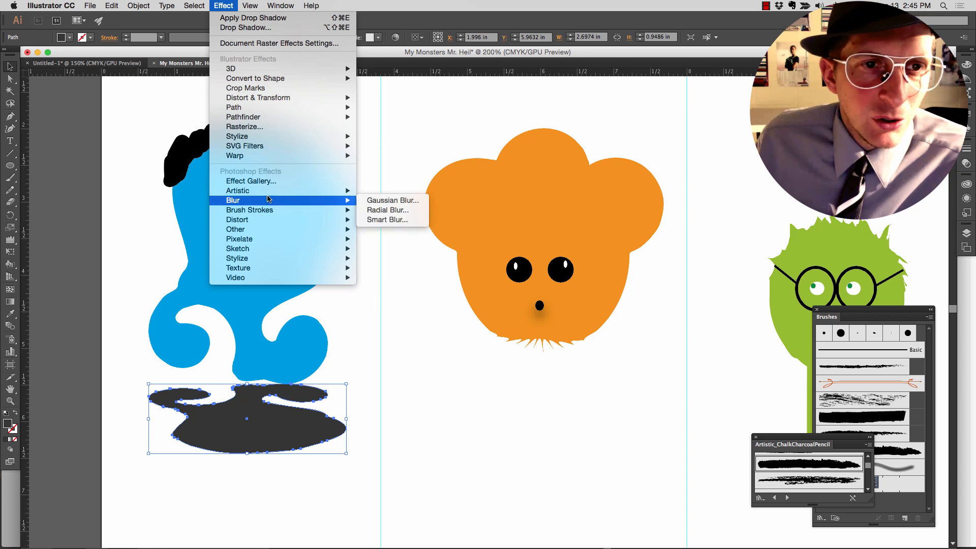
pyautogui.moveTo(271, 193)
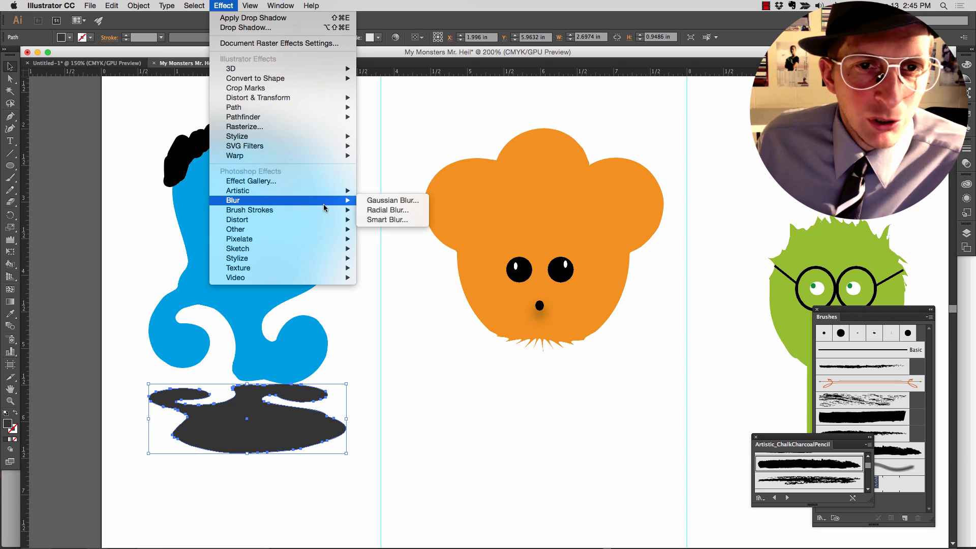
pyautogui.click(370, 202)
pyautogui.click(424, 288)
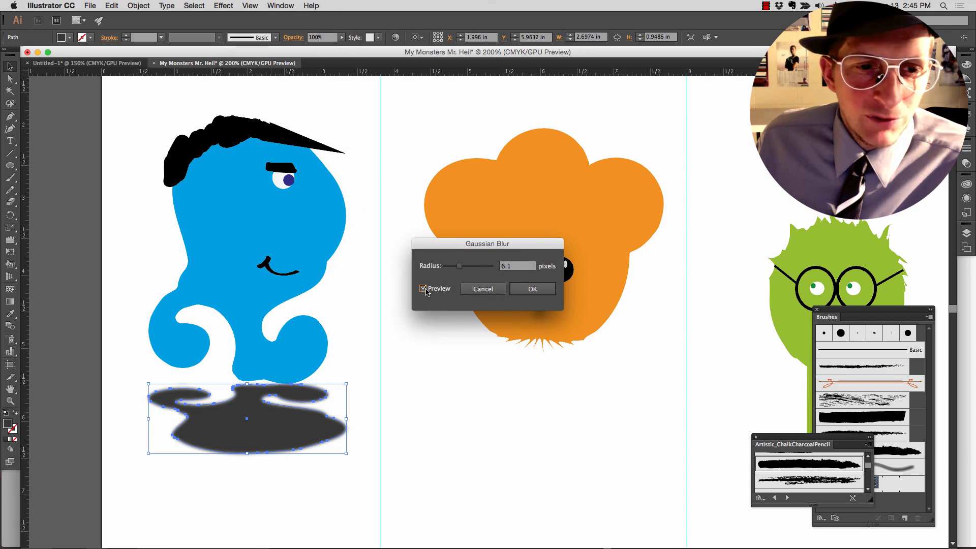
pyautogui.moveTo(459, 266); pyautogui.dragTo(472, 269)
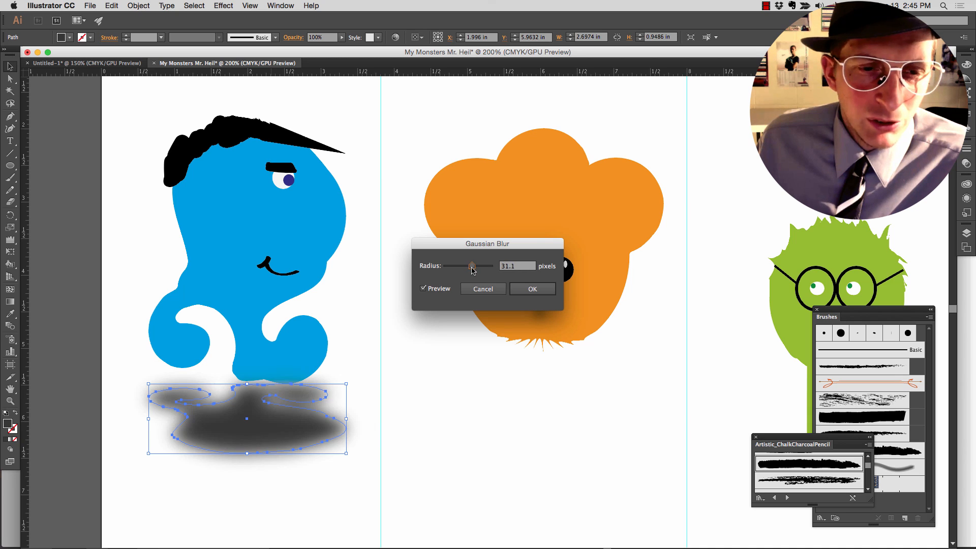
pyautogui.click(514, 291)
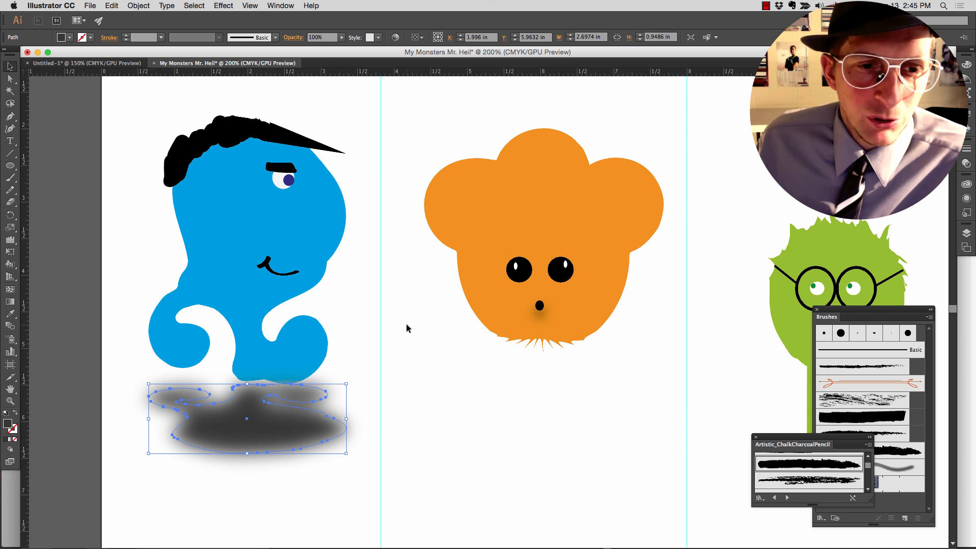
pyautogui.click(406, 324)
pyautogui.scroll(2, 425, 290)
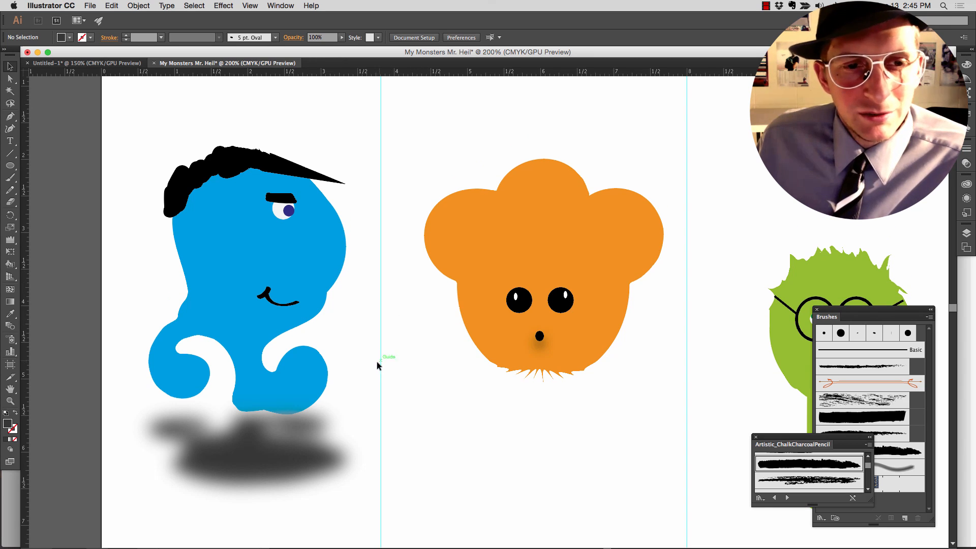
pyautogui.press('super+z')
pyautogui.press('super+z')
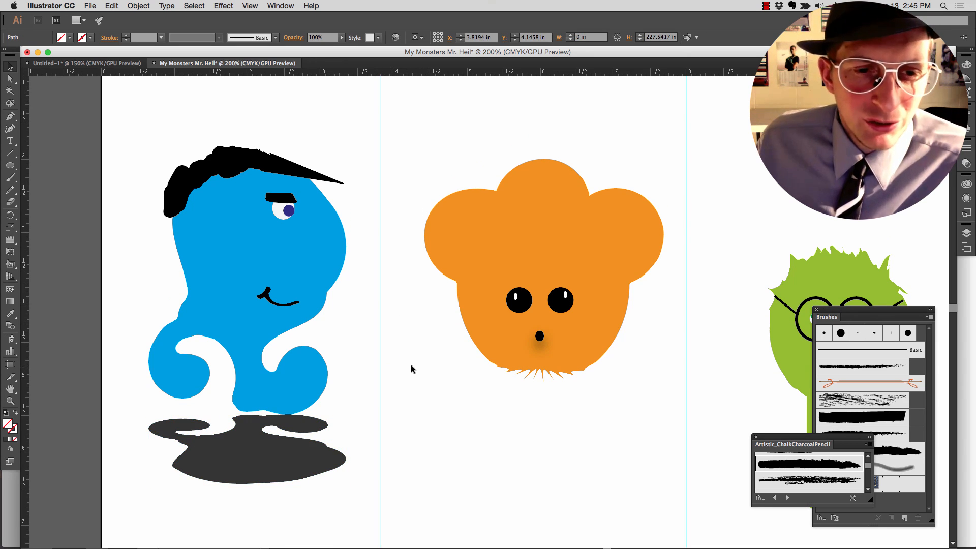
pyautogui.click(239, 459)
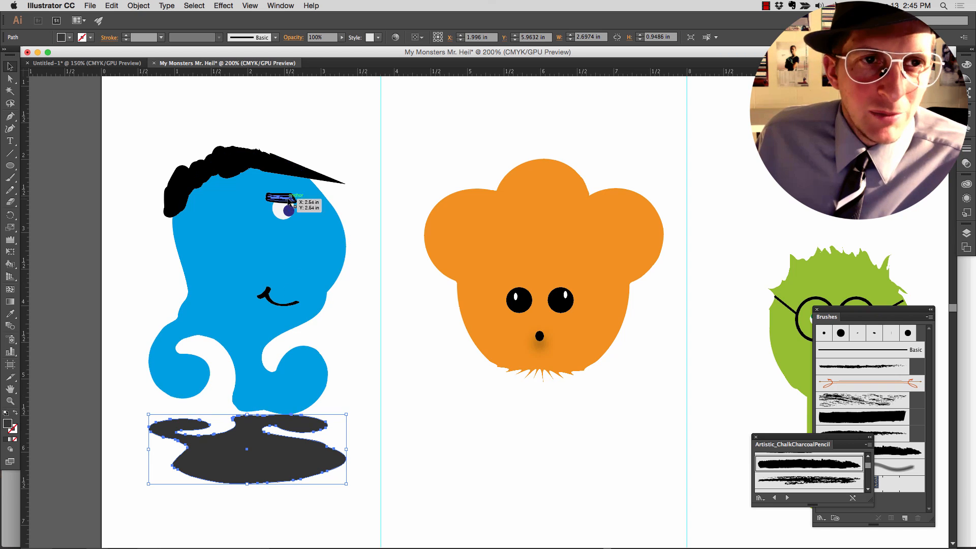
pyautogui.click(406, 213)
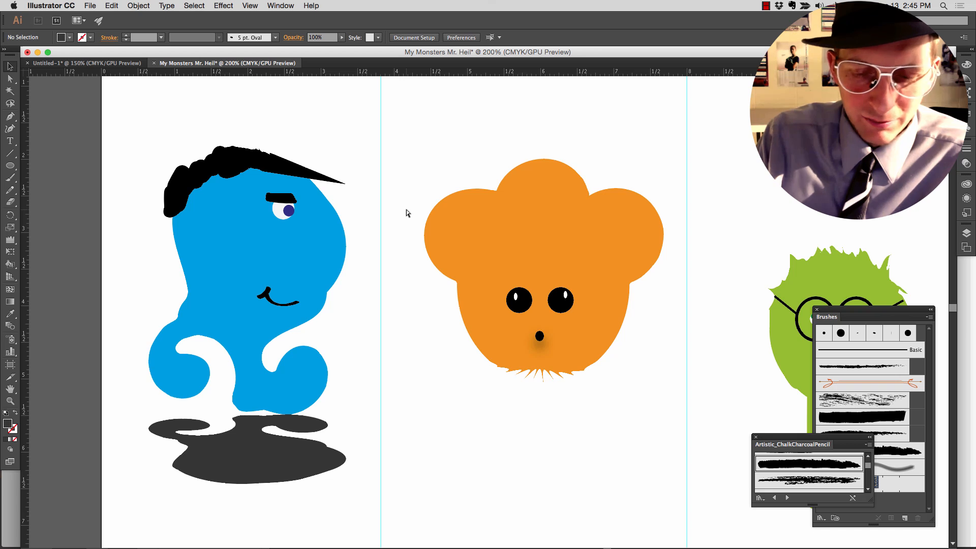
# - Move the whole green monster and the whole orange monster higher within their columns
pyautogui.press('super+minus')
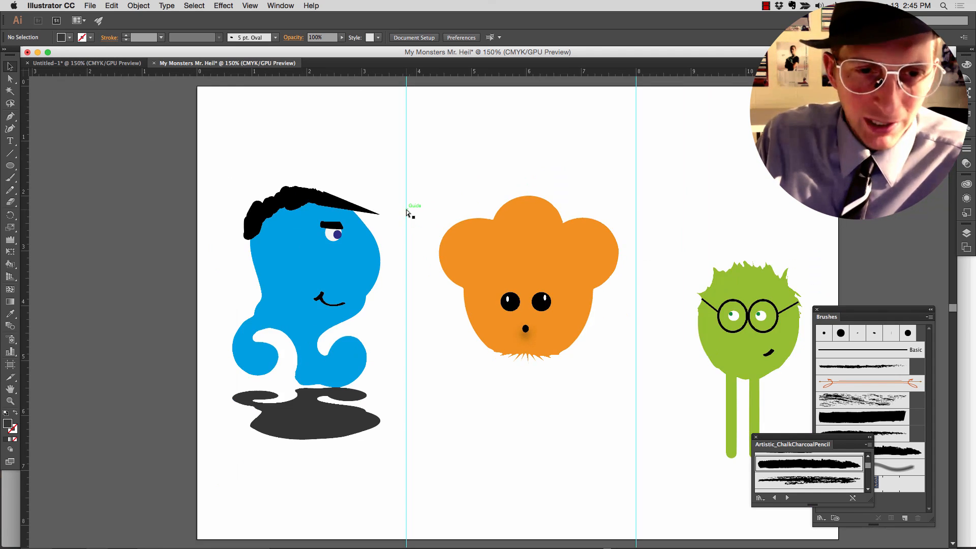
pyautogui.press('super+1')
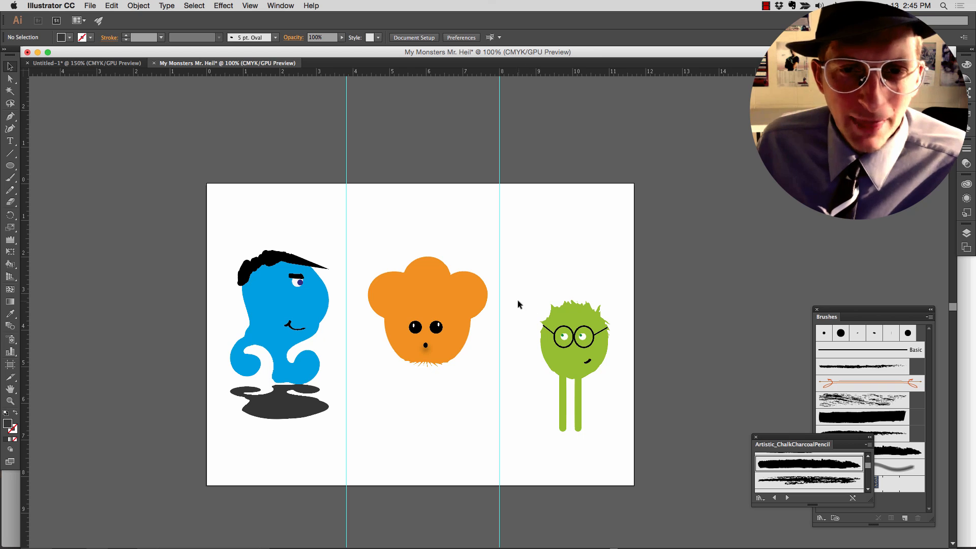
pyautogui.scroll(-2, 513, 305)
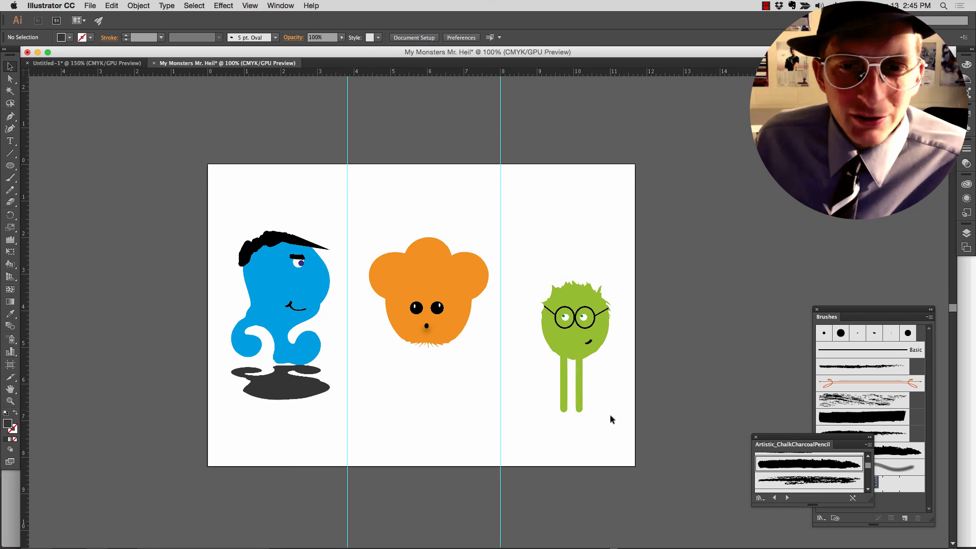
pyautogui.moveTo(613, 417); pyautogui.dragTo(533, 284)
pyautogui.moveTo(576, 353); pyautogui.dragTo(568, 290)
pyautogui.moveTo(434, 349); pyautogui.dragTo(420, 245)
pyautogui.click(439, 365)
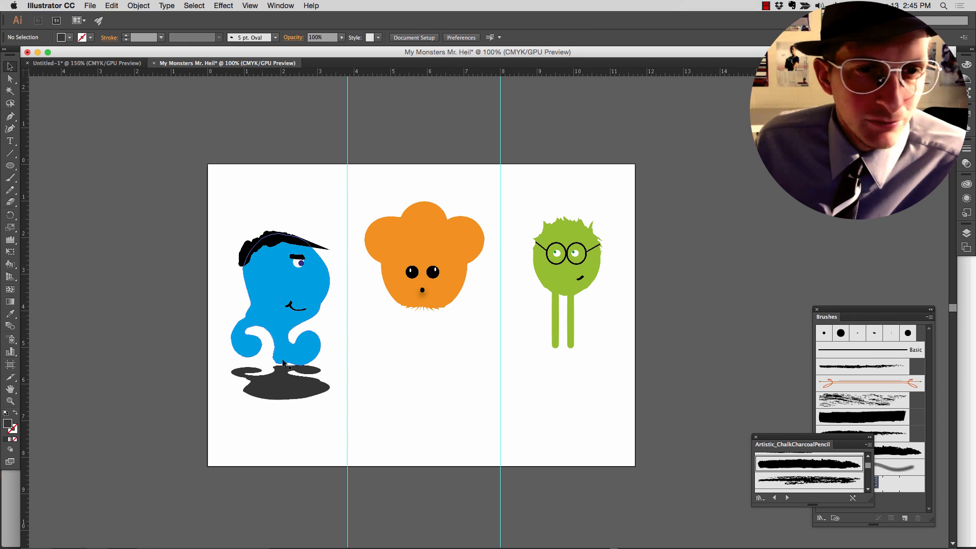
# - Try moving the blue monster and its shadow upward and undo the move
pyautogui.moveTo(307, 416); pyautogui.dragTo(229, 232)
pyautogui.moveTo(275, 386); pyautogui.dragTo(281, 327)
pyautogui.press('super+z')
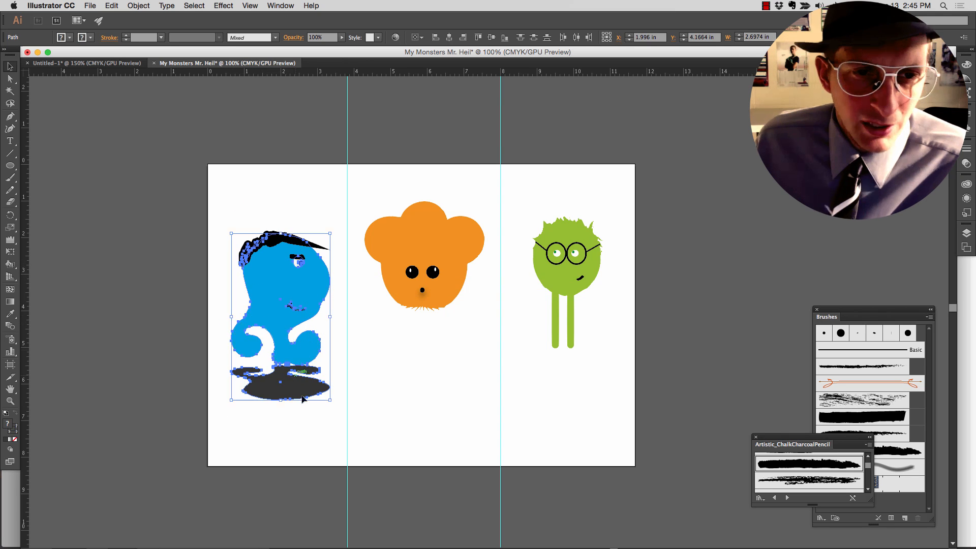
pyautogui.hotkey('ctrl', 'Left')
pyautogui.hotkey('ctrl', 'Right')
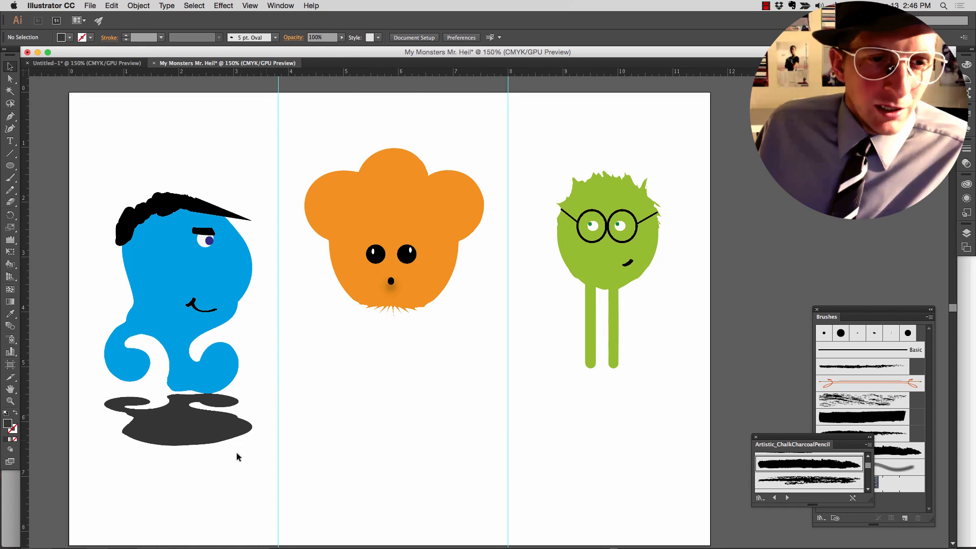
# - Group all parts of the blue monster with its shadow and move the group up and slightly left in the first column
pyautogui.moveTo(251, 447); pyautogui.dragTo(96, 176)
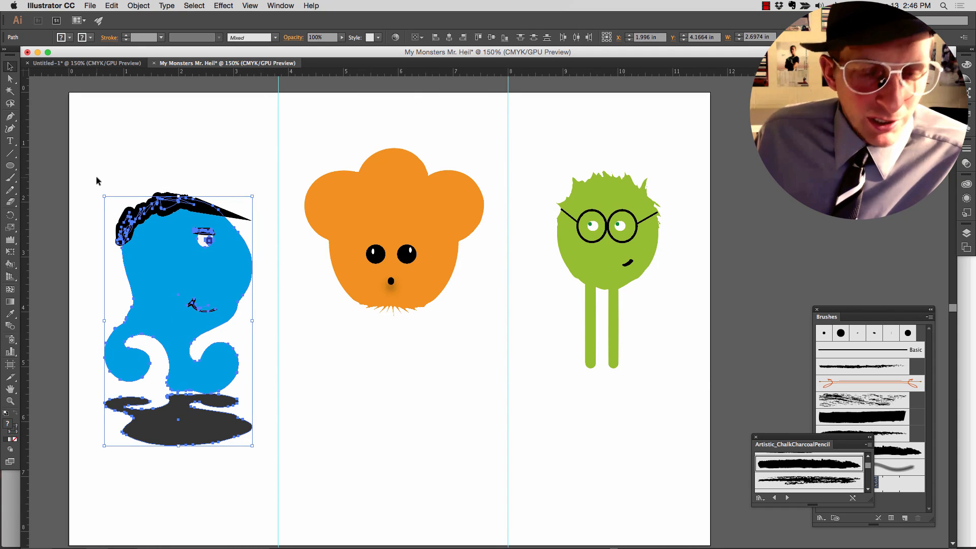
pyautogui.press('super+g')
pyautogui.moveTo(158, 255); pyautogui.dragTo(149, 197)
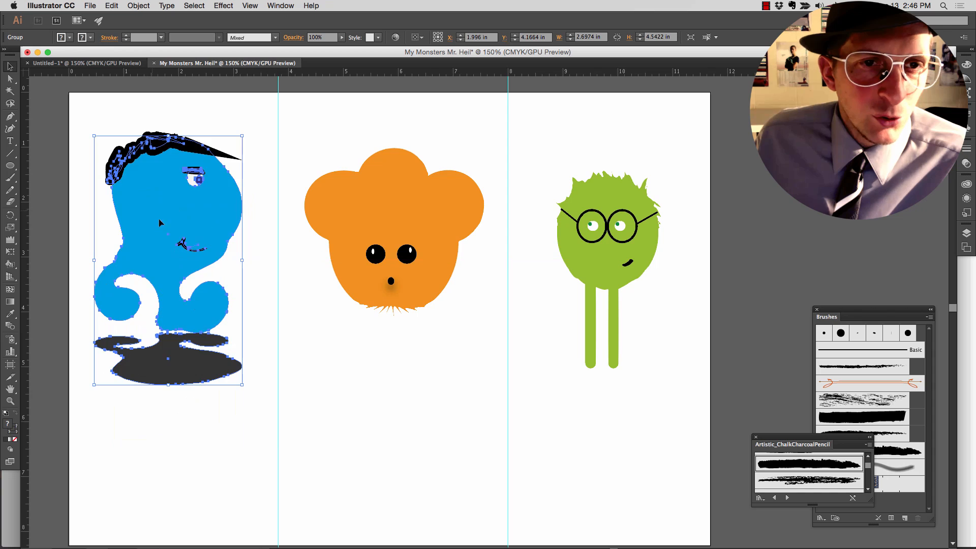
pyautogui.click(343, 401)
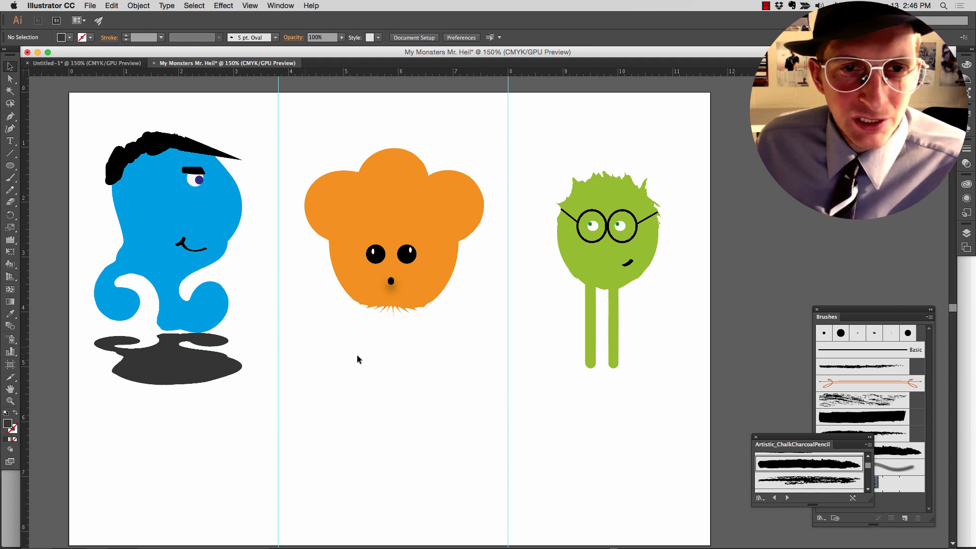
# - Place a horizontal guide across the lower part of the page at about Y 7.23 in
pyautogui.scroll(-1, 308, 382)
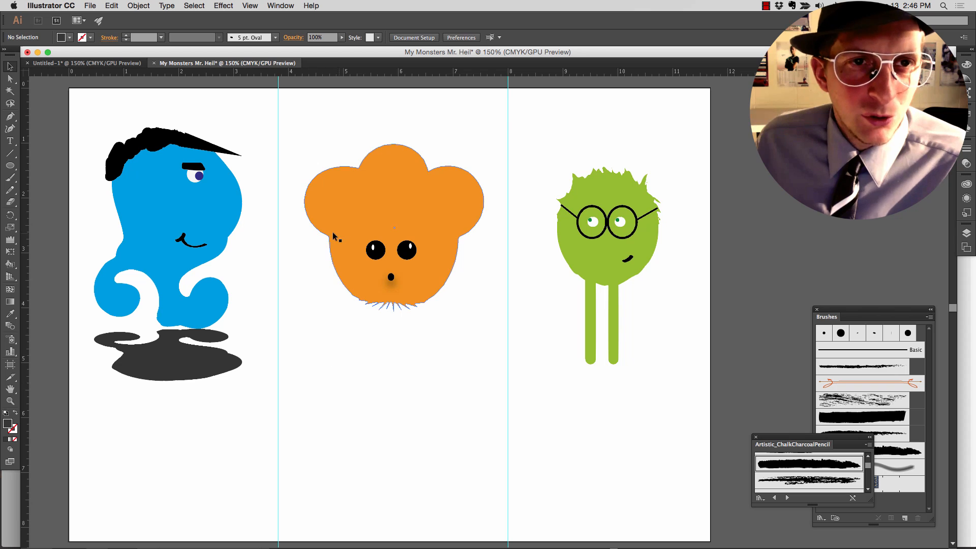
pyautogui.moveTo(300, 71); pyautogui.dragTo(341, 485)
pyautogui.scroll(-2, 341, 432)
pyautogui.scroll(-5, 339, 430)
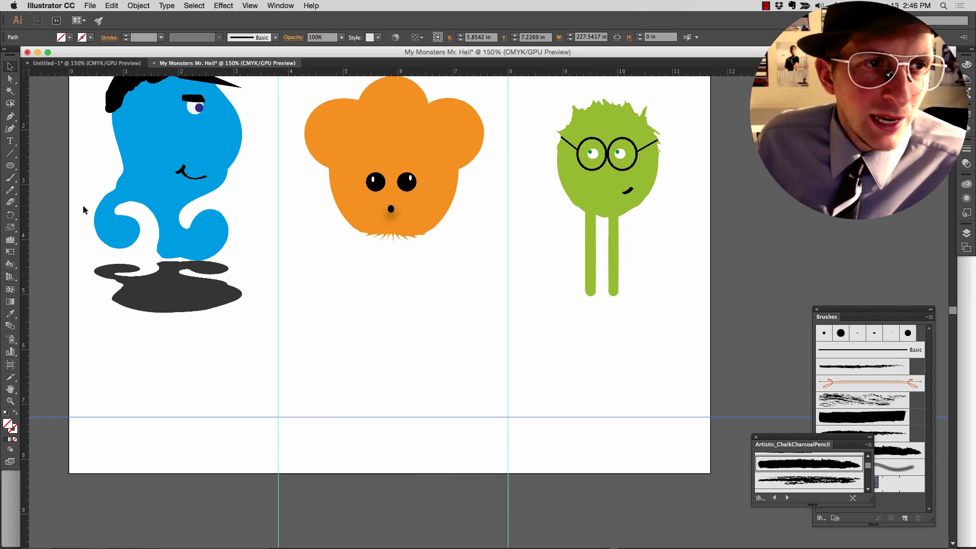
pyautogui.scroll(1, 97, 211)
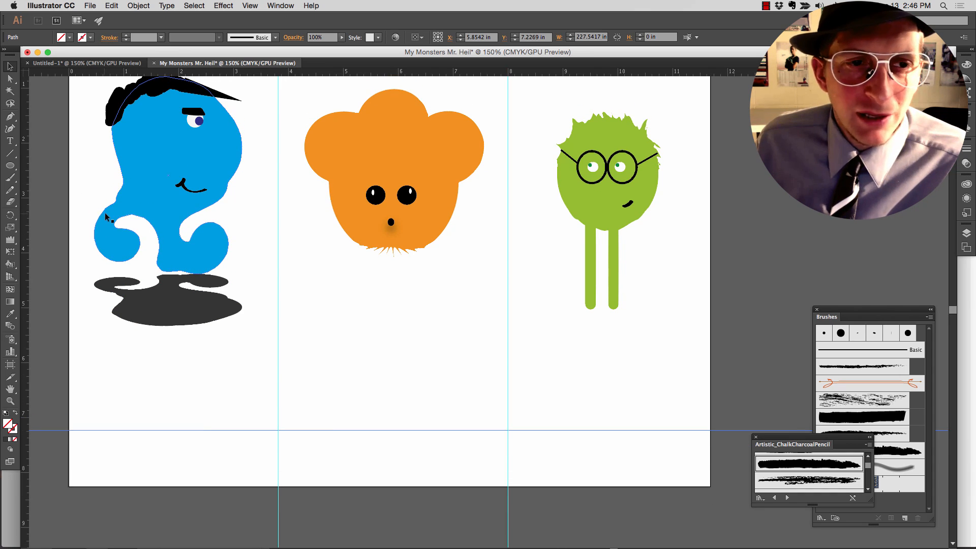
pyautogui.scroll(2, 108, 212)
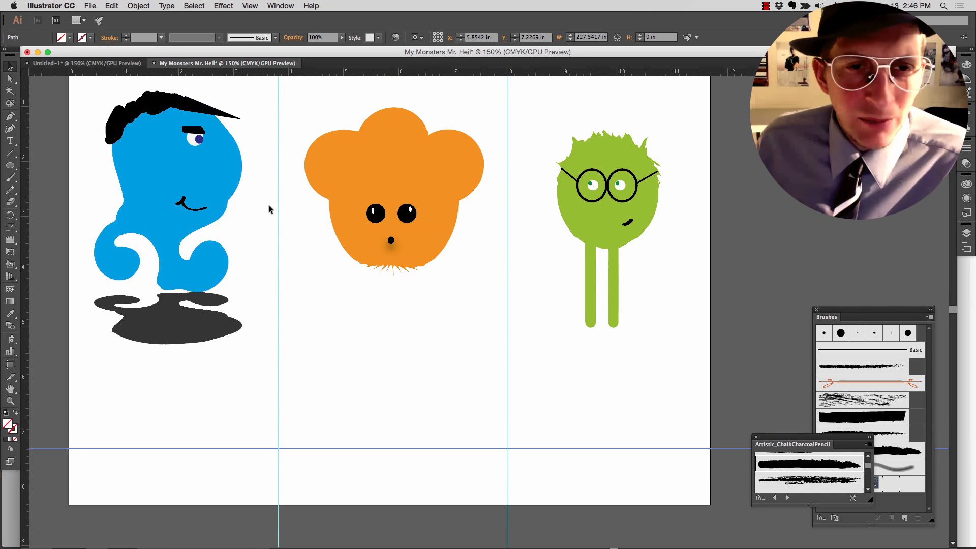
# - Duplicate the orange monster's body in place and fill the copy with black
pyautogui.click(327, 165)
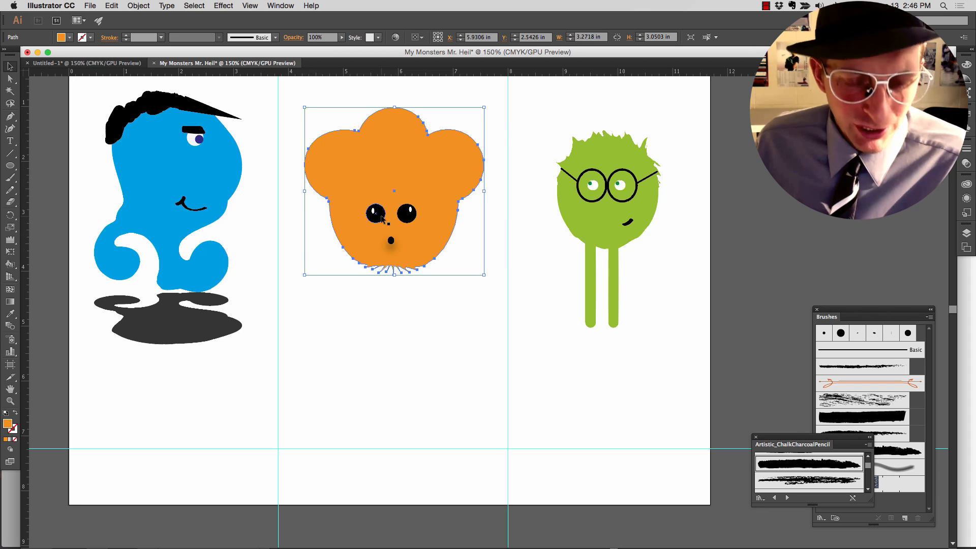
pyautogui.press('a')
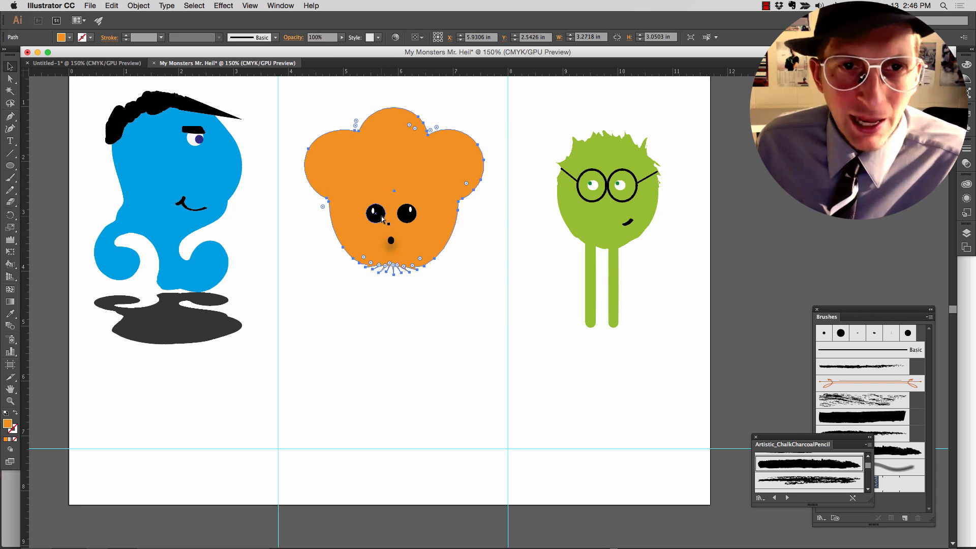
pyautogui.press('v')
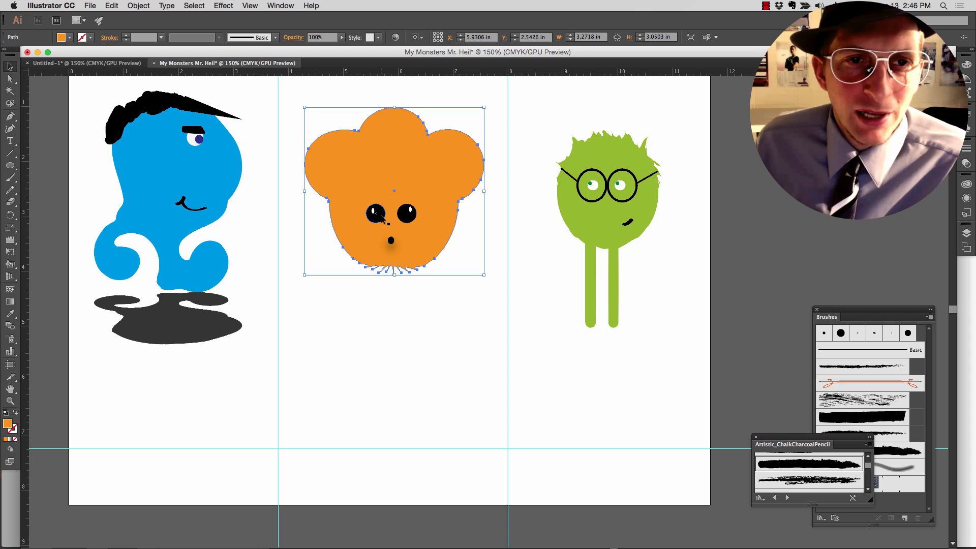
pyautogui.click(70, 38)
pyautogui.click(28, 55)
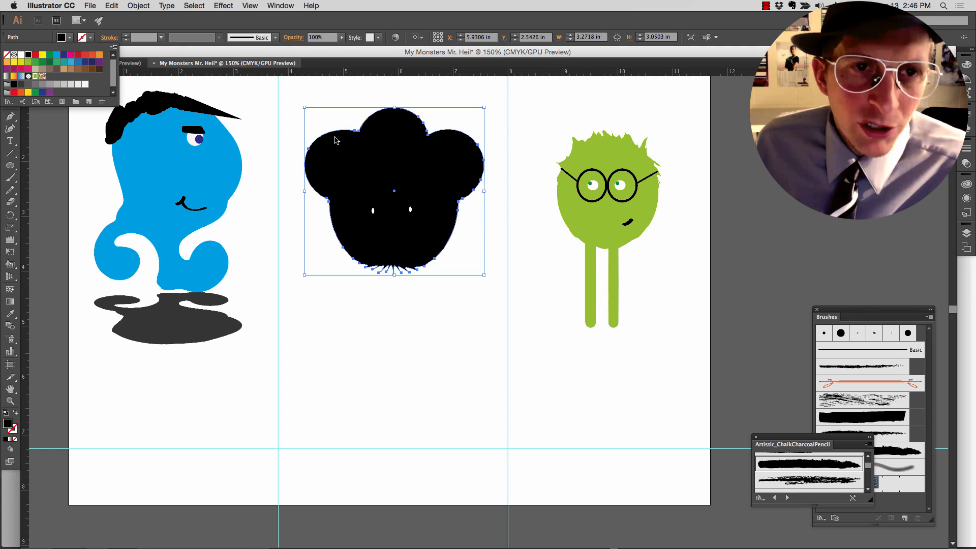
# - Enlarge the black body copy to about 3.34 × 3.12 in toward the upper left and send it behind the orange monster
pyautogui.click(305, 109)
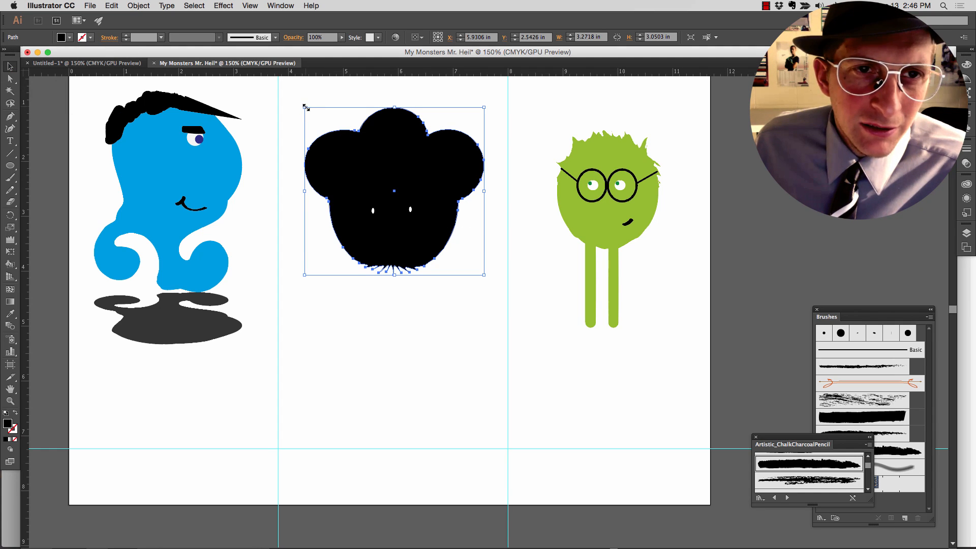
pyautogui.moveTo(305, 108); pyautogui.dragTo(301, 102)
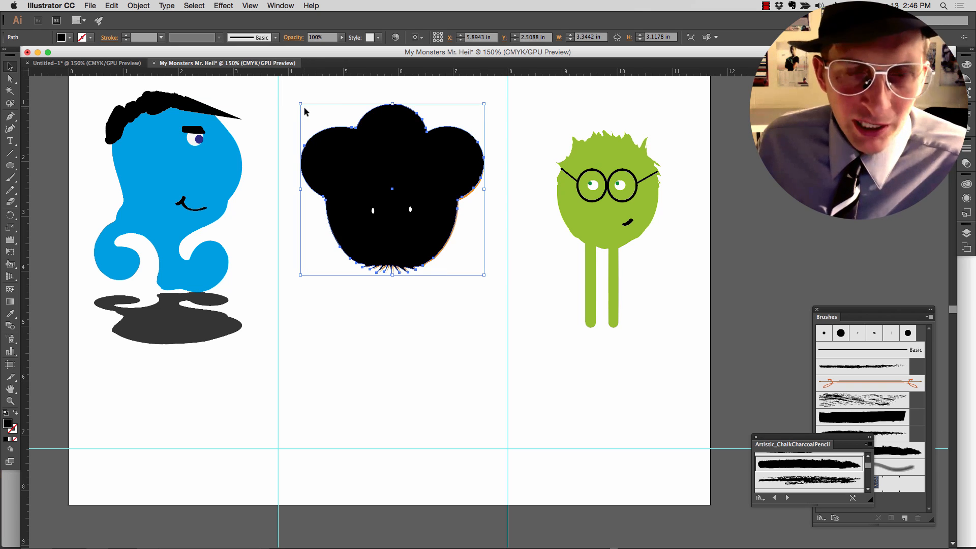
pyautogui.press('a')
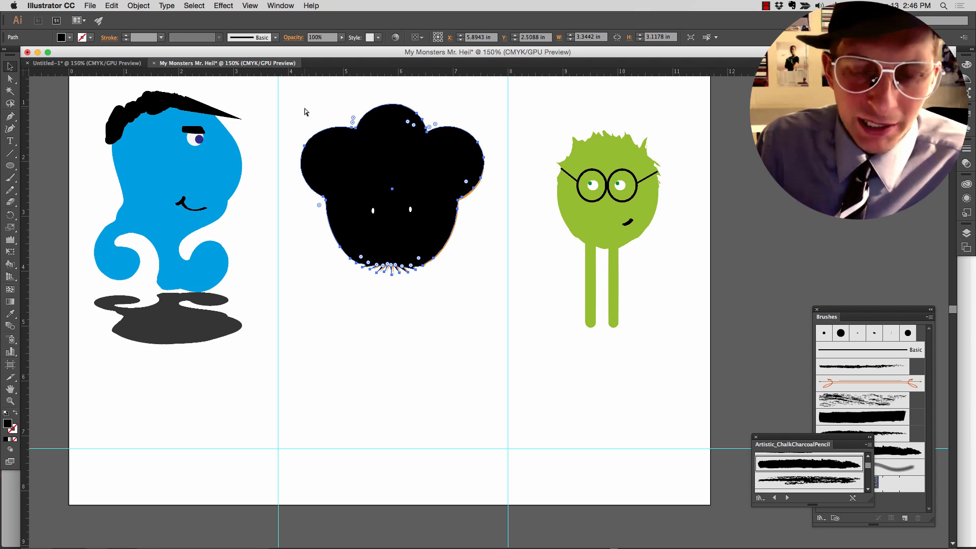
pyautogui.press('v')
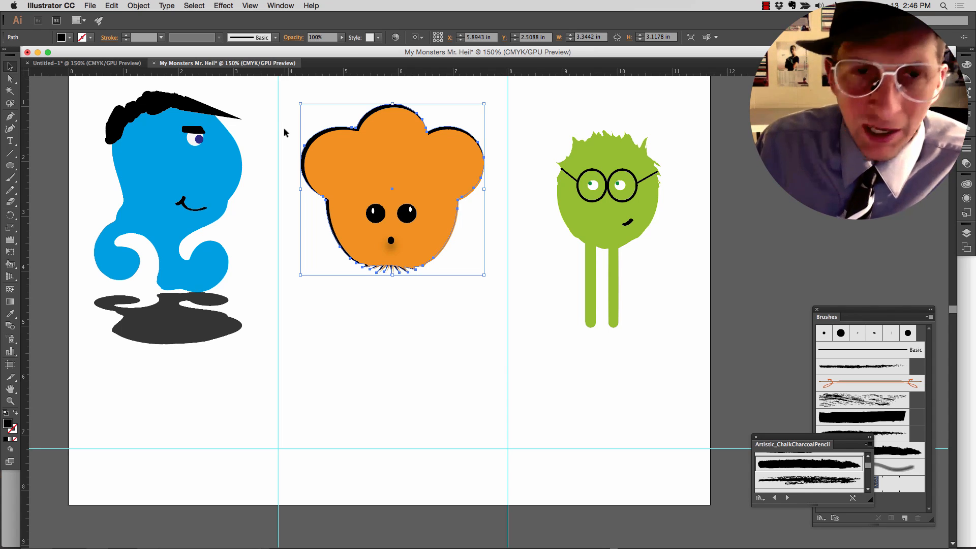
# - Nudge the black copy to about X 5.91 in, Y 2.54 in so it edges the orange body, thicker on its left side
pyautogui.press('Down')
pyautogui.press('Right')
pyautogui.press('Right')
pyautogui.press('Right')
pyautogui.press('Down')
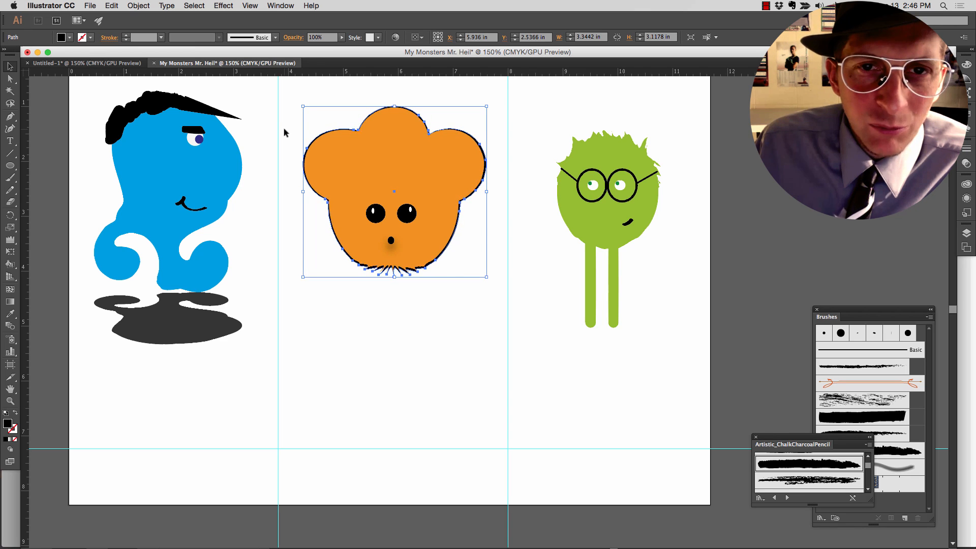
pyautogui.press('Left')
pyautogui.press('Down')
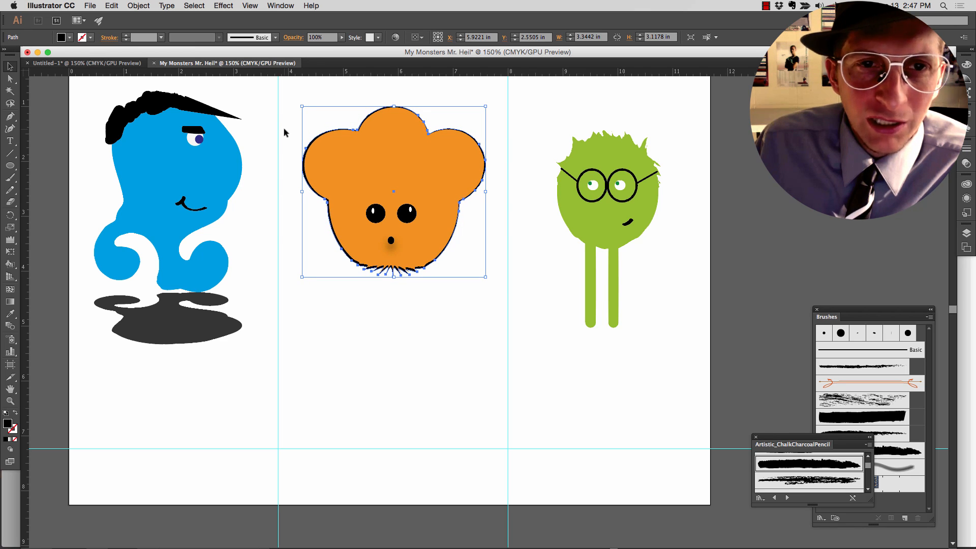
pyautogui.press('Up')
pyautogui.press('Left')
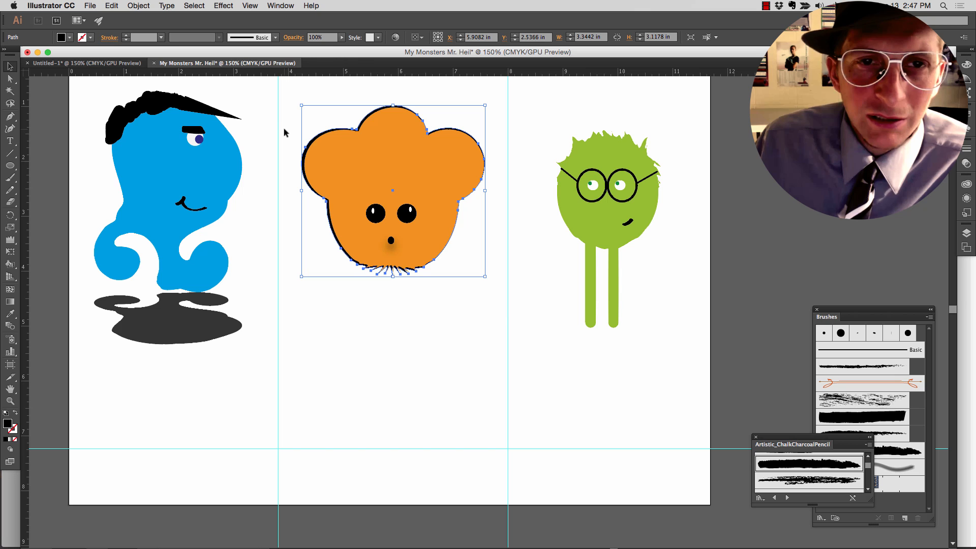
pyautogui.click(290, 130)
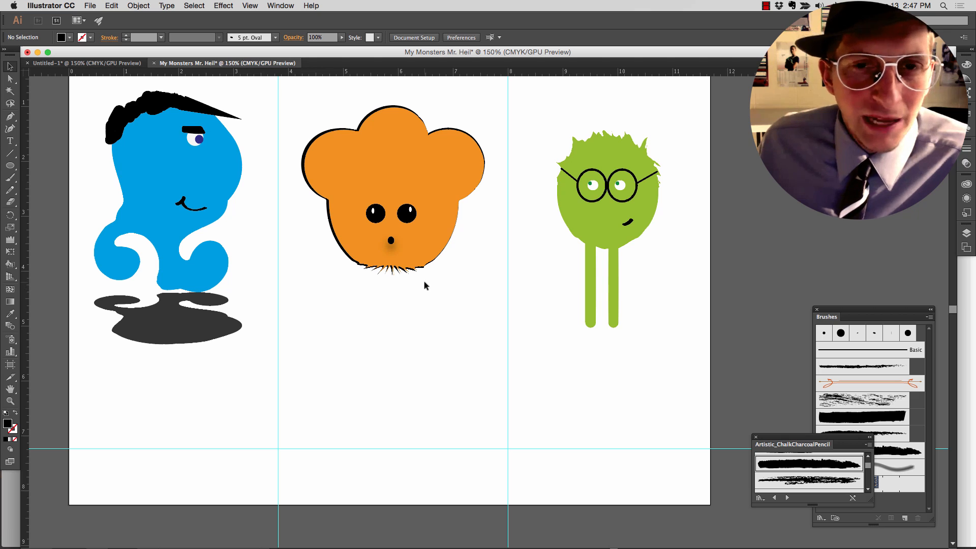
# - Give the green monster's head a black 1 pt outline
pyautogui.click(568, 219)
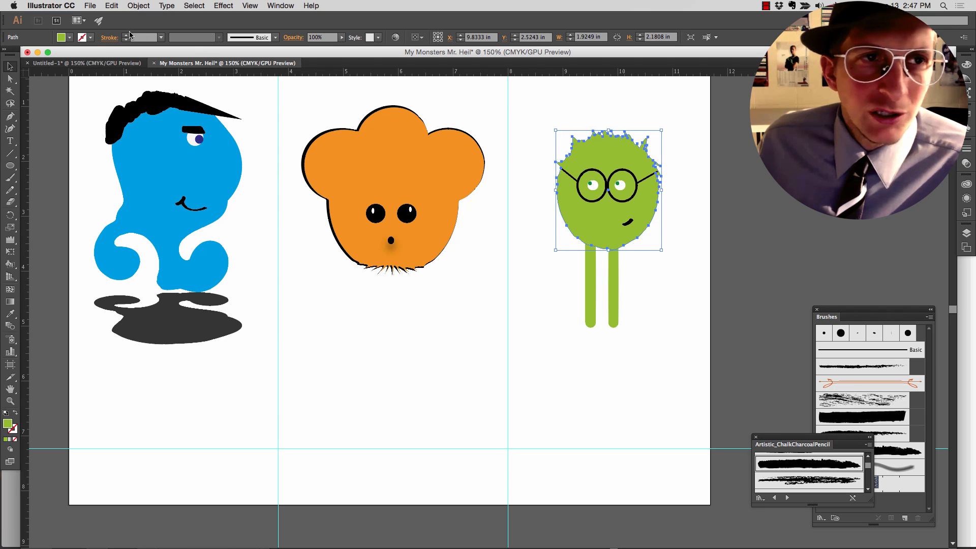
pyautogui.click(91, 37)
pyautogui.click(28, 55)
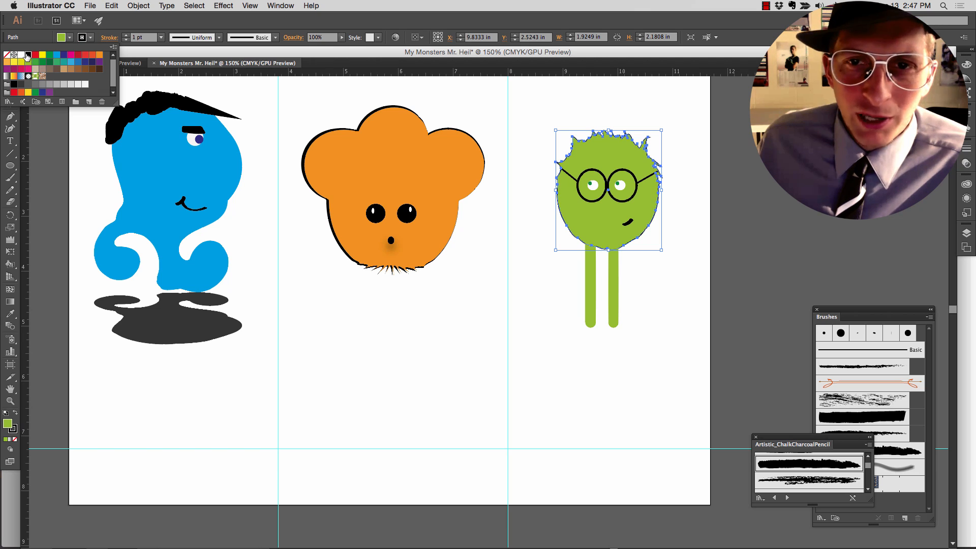
pyautogui.click(425, 319)
pyautogui.click(440, 317)
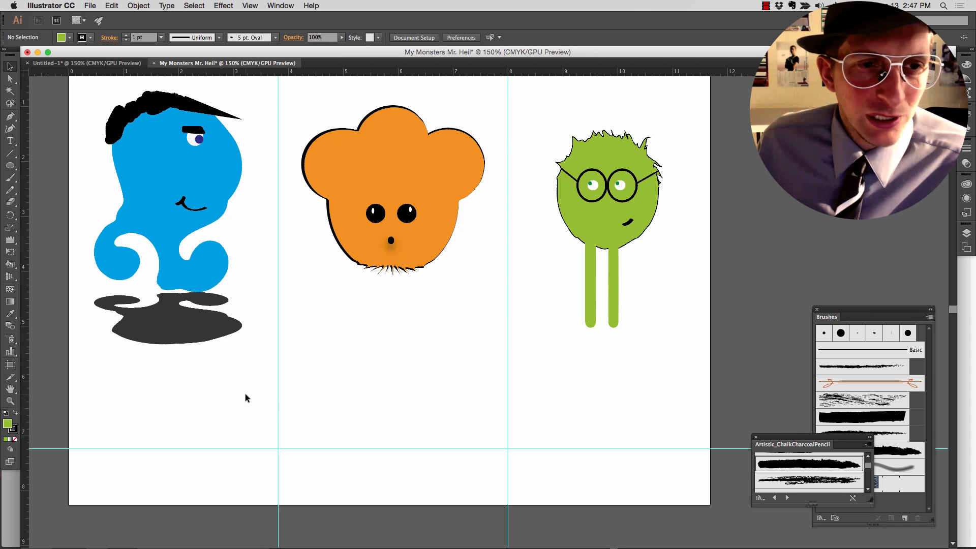
# - Add the name "Blimp" as text below the blue monster's shadow
pyautogui.click(10, 143)
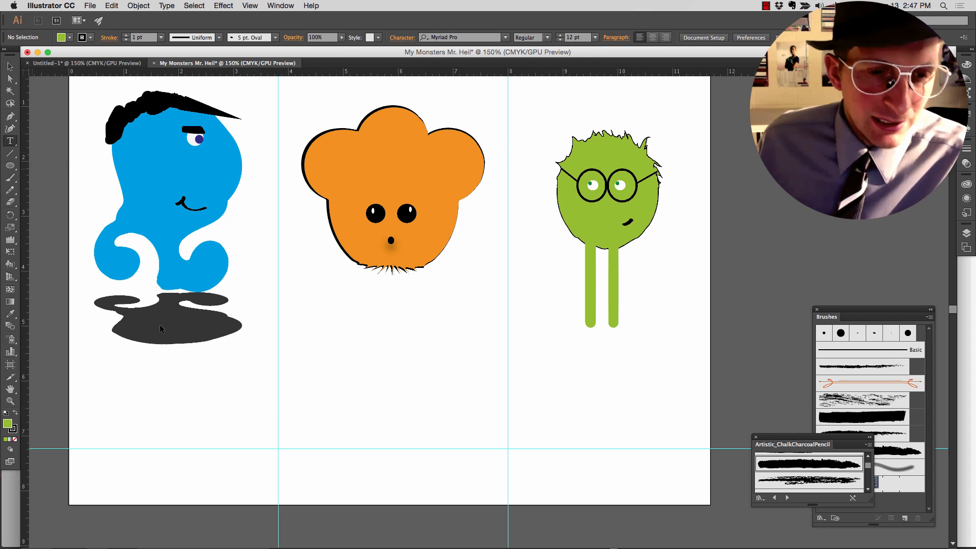
pyautogui.click(112, 424)
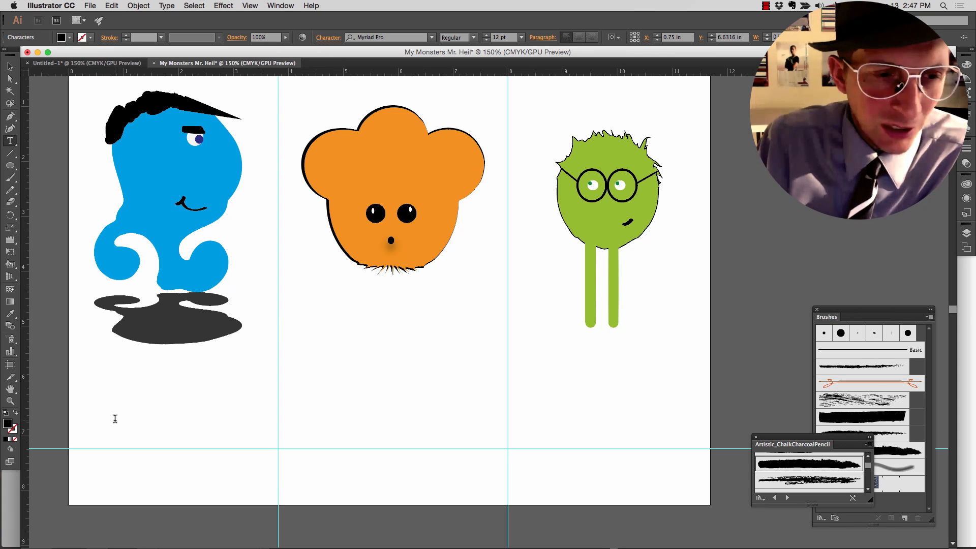
pyautogui.write('Blimp')
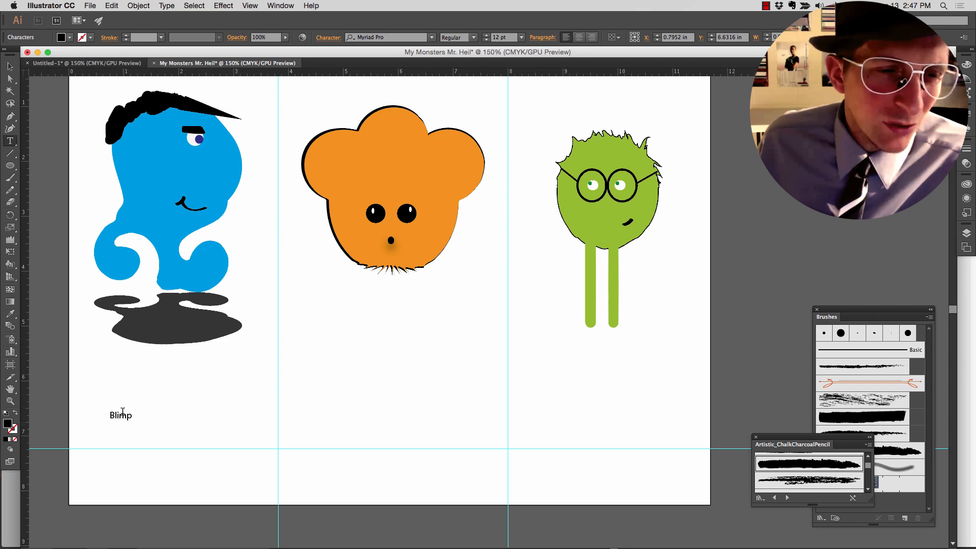
pyautogui.click(10, 67)
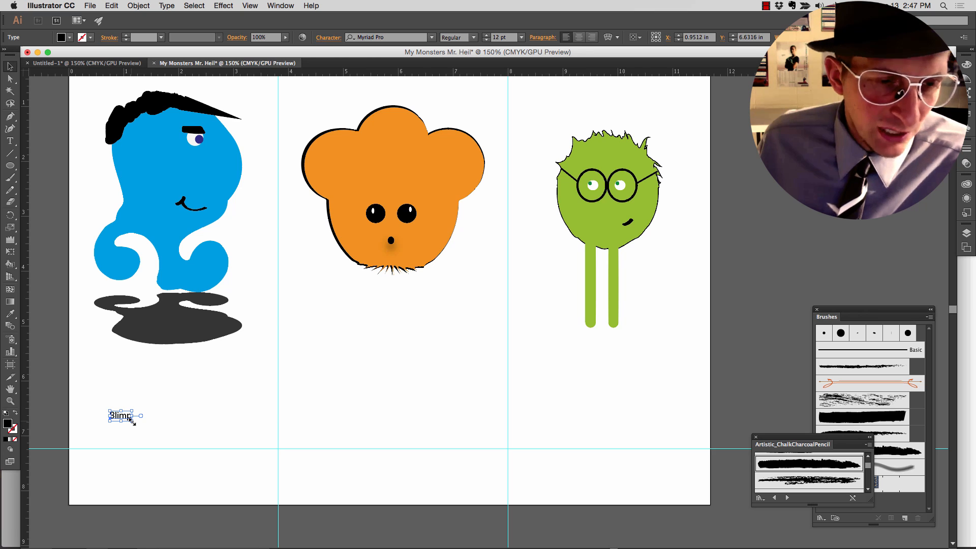
# - Enlarge the Blimp text to about 65.76 pt and position it on the lower guide at about X 1.80 in, Y 6.96 in
pyautogui.moveTo(131, 420); pyautogui.dragTo(217, 458)
pyautogui.moveTo(175, 434); pyautogui.dragTo(163, 416)
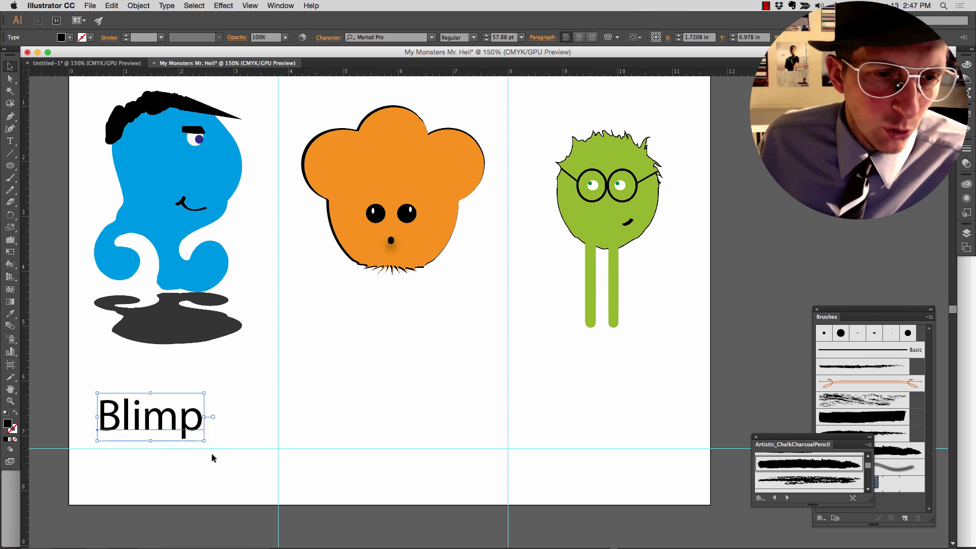
pyautogui.moveTo(205, 442)
pyautogui.mouseDown()
pyautogui.moveTo(255, 481)
pyautogui.moveTo(214, 447)
pyautogui.mouseUp()
pyautogui.moveTo(179, 421); pyautogui.dragTo(192, 434)
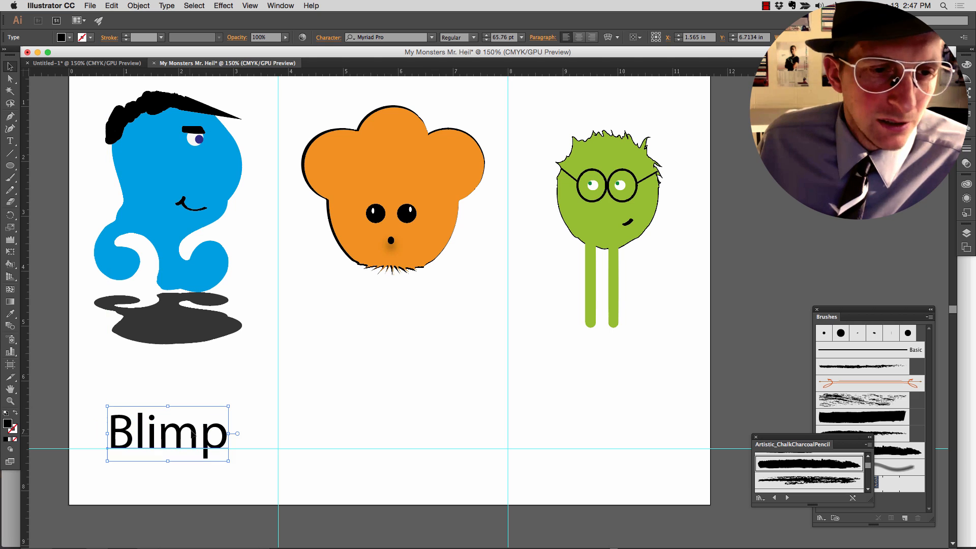
# - Fill the Blimp text with the light blue that matches the blue monster's body
pyautogui.click(69, 37)
pyautogui.click(78, 61)
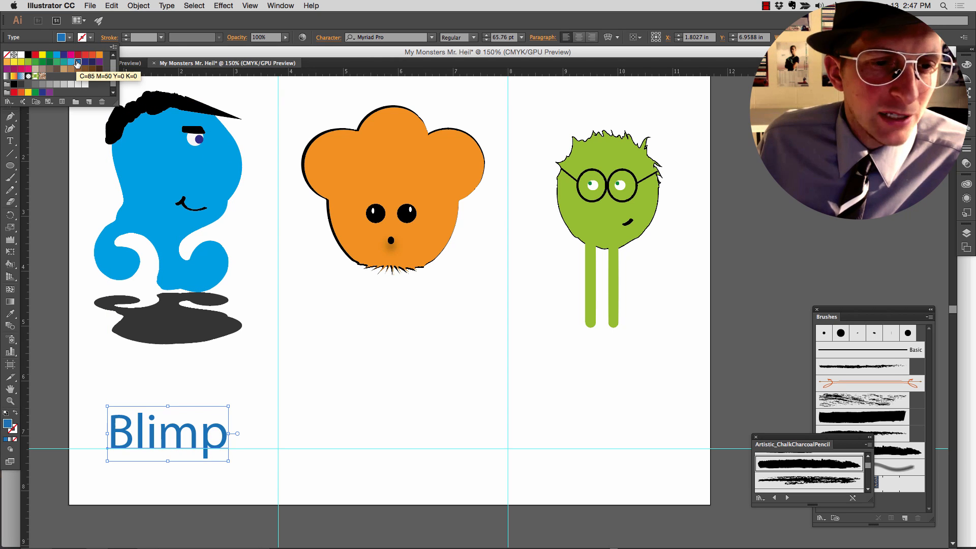
pyautogui.click(64, 55)
pyautogui.click(57, 55)
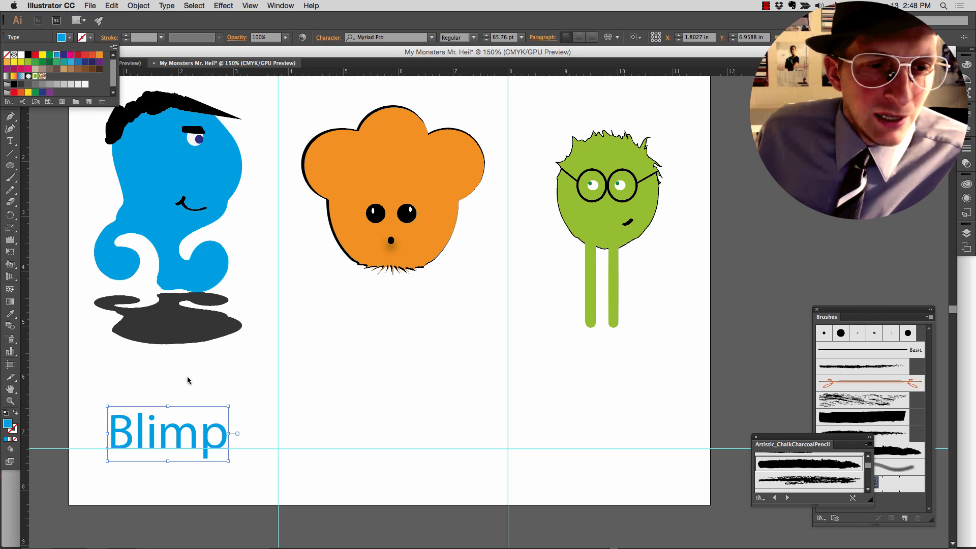
pyautogui.click(196, 392)
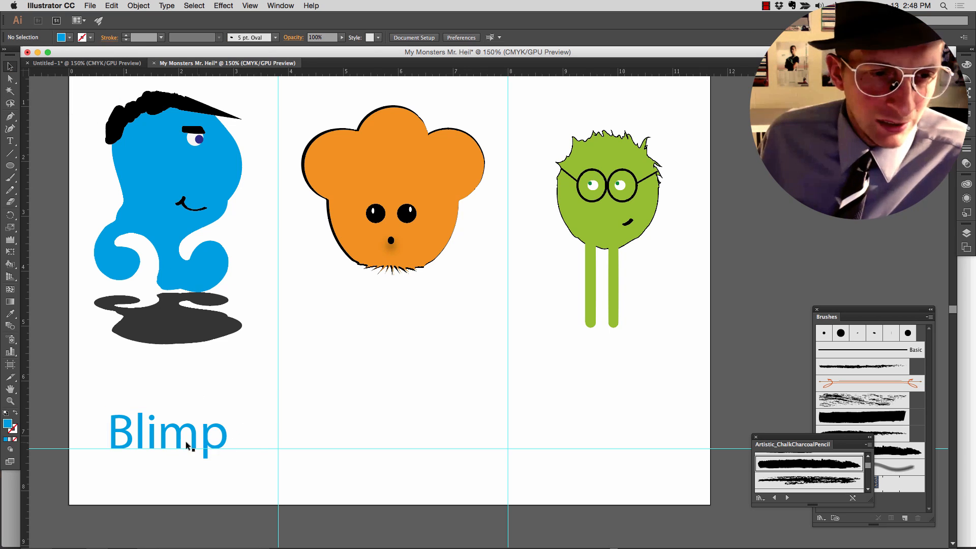
# - Duplicate the Blimp text in place and fill the copy with dark blue
pyautogui.scroll(4, 155, 440)
pyautogui.scroll(-1, 154, 440)
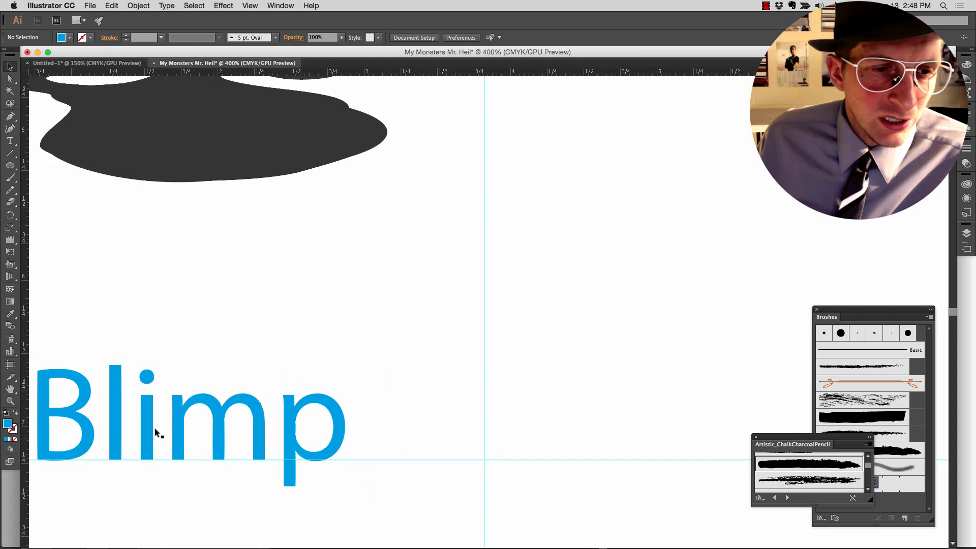
pyautogui.hscroll(-3, 175, 357)
pyautogui.click(141, 392)
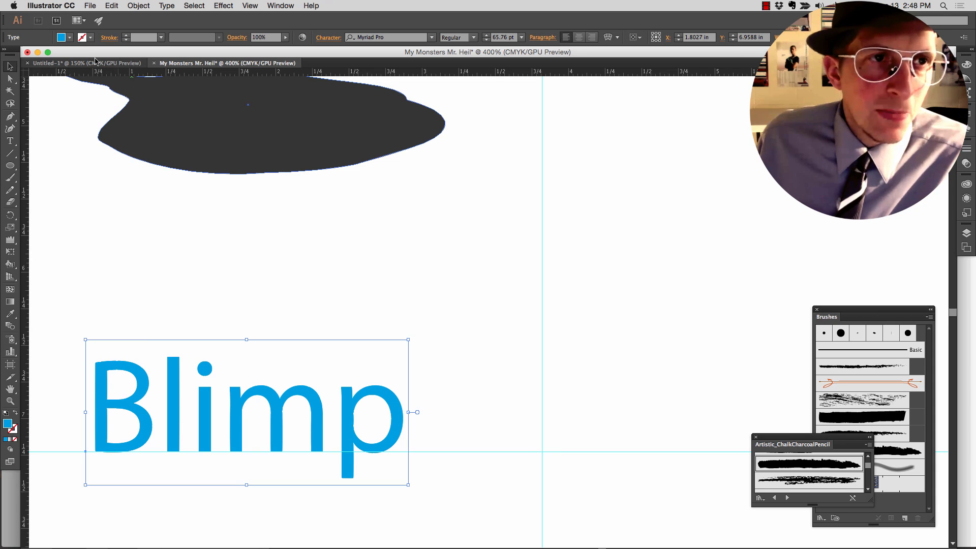
pyautogui.click(69, 37)
pyautogui.click(64, 55)
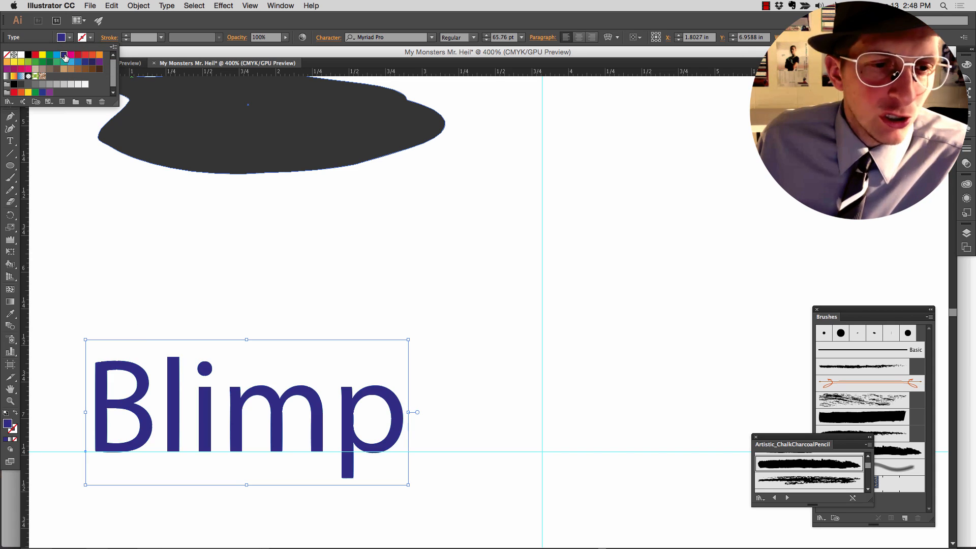
pyautogui.click(118, 206)
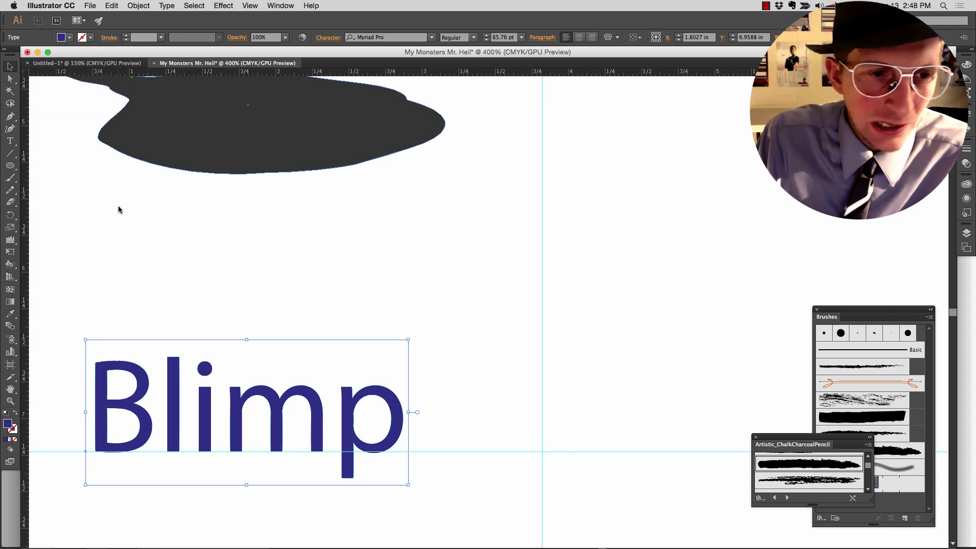
# - Place the dark blue copy behind the light blue Blimp text and nudge it left to about X 1.79 in as a shadow
pyautogui.press('super+z')
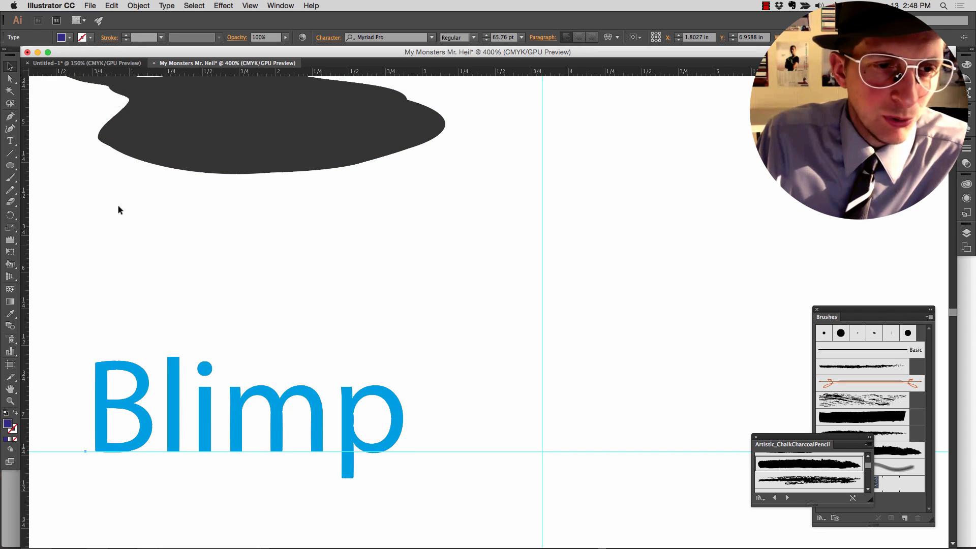
pyautogui.press('super+z')
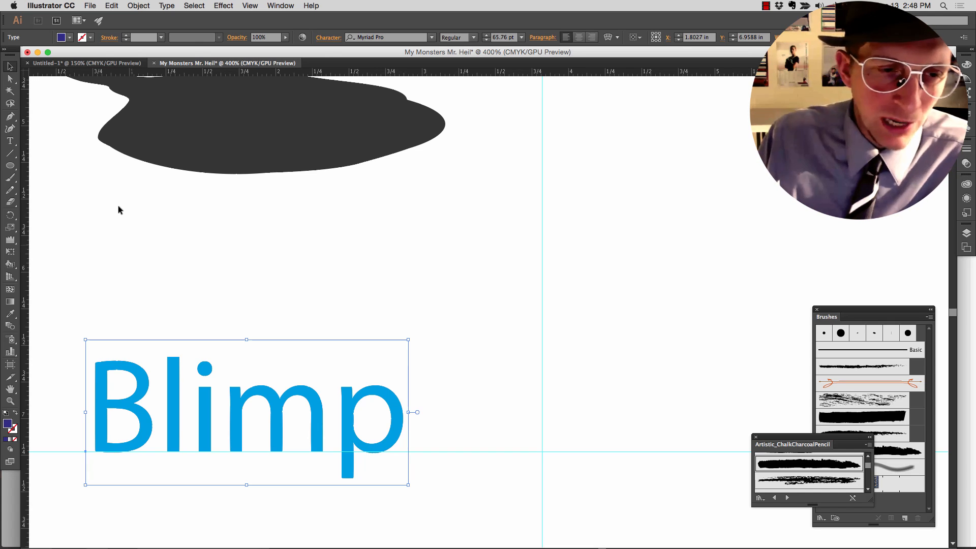
pyautogui.press('Left')
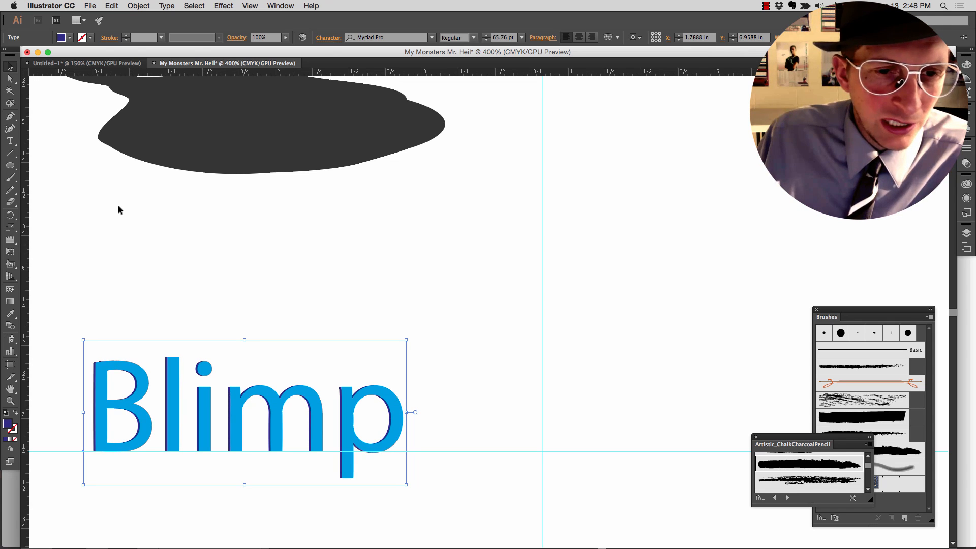
pyautogui.click(59, 133)
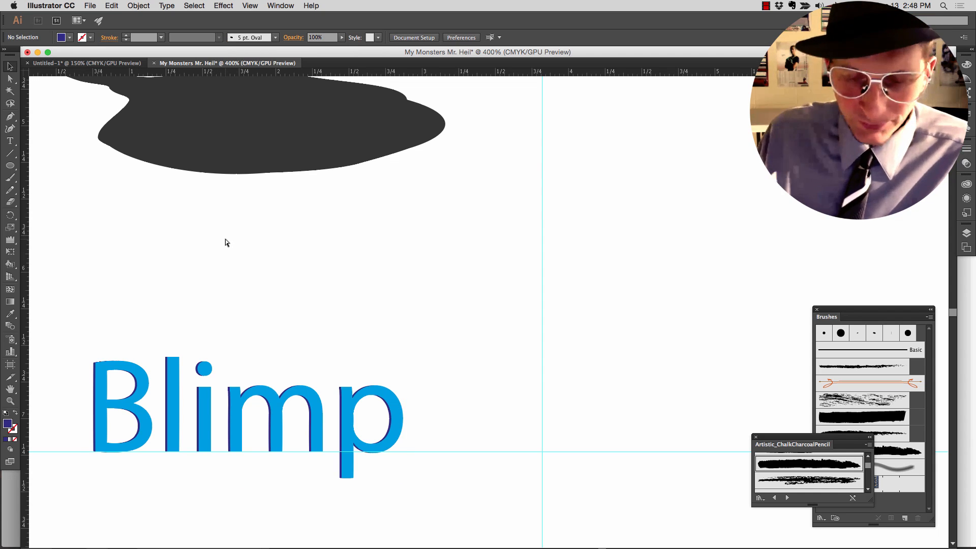
pyautogui.press('super+minus')
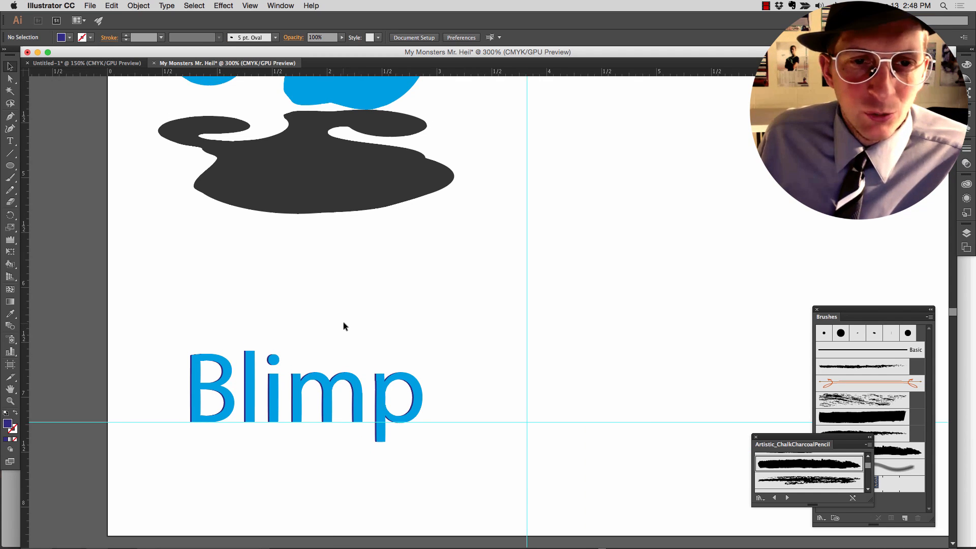
pyautogui.hscroll(5, 343, 322)
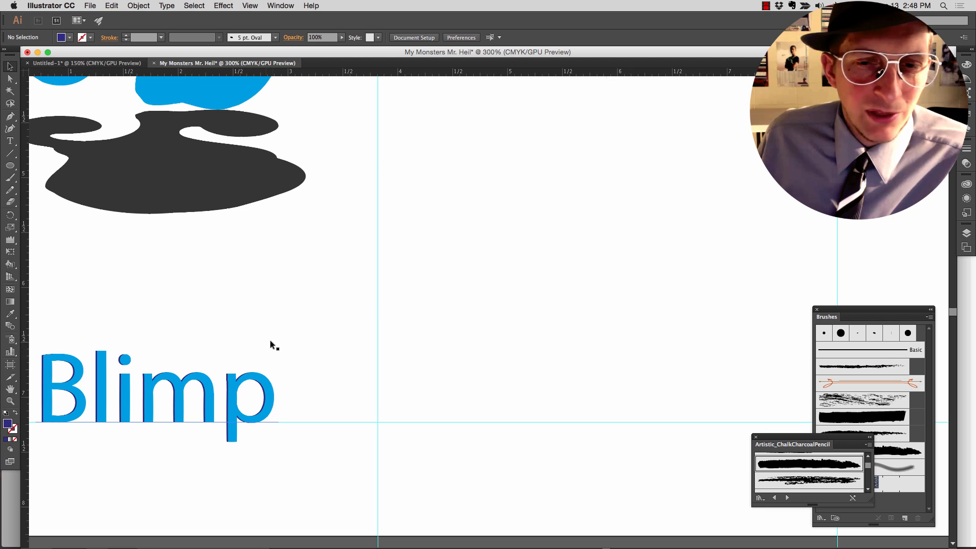
pyautogui.hscroll(7, 270, 340)
pyautogui.scroll(8, 351, 340)
pyautogui.hscroll(3, 352, 341)
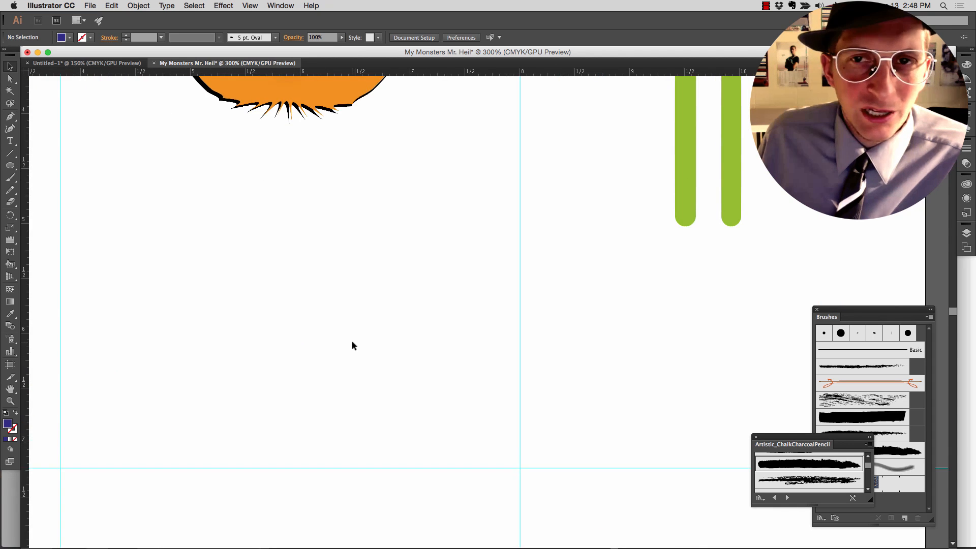
pyautogui.scroll(3, 326, 337)
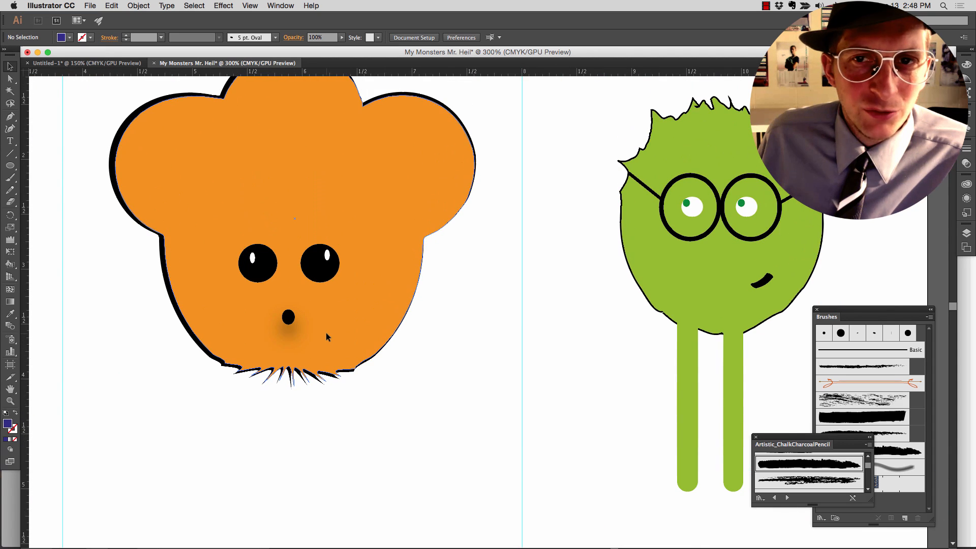